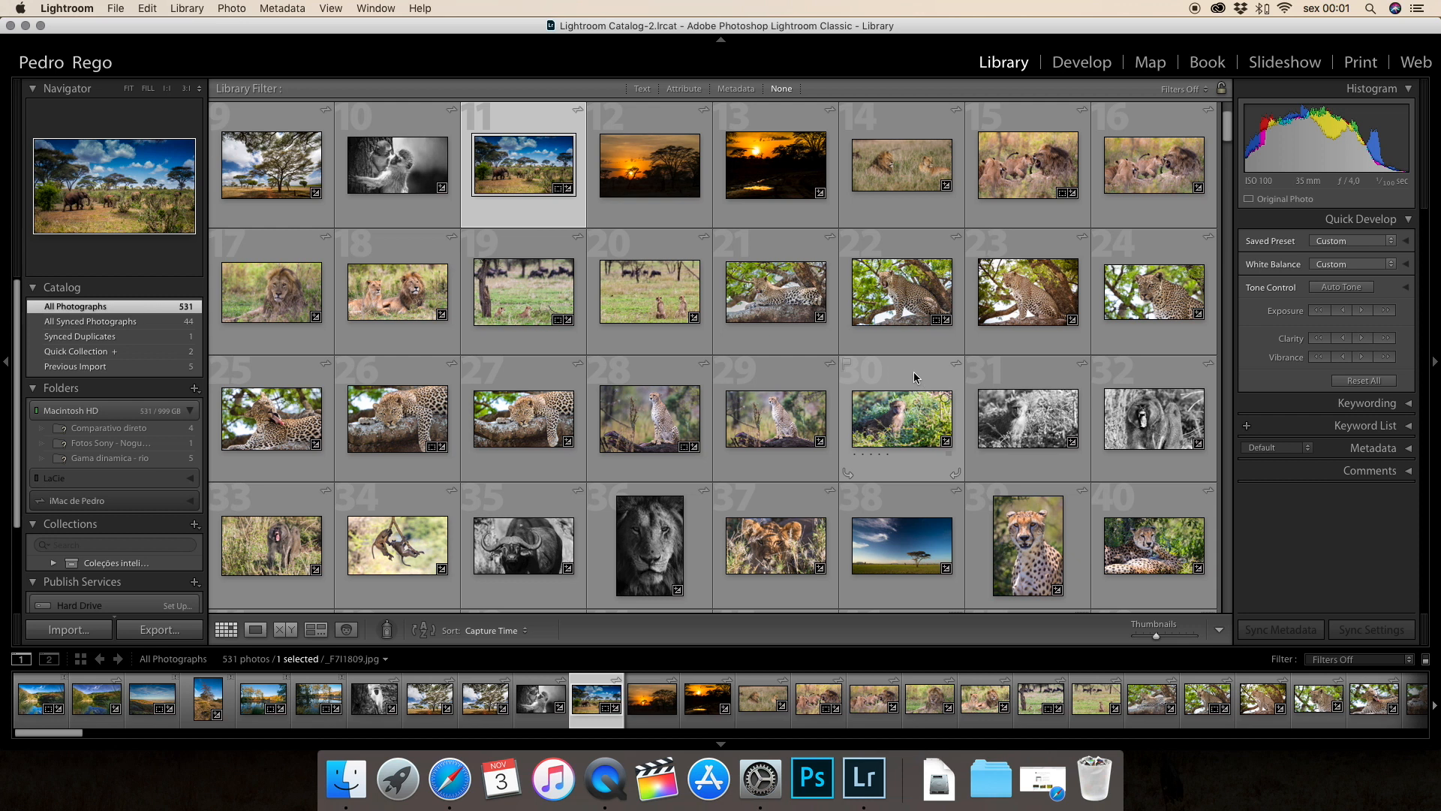
# Open the savanna photo with the elephants under a blue sky in the Develop module.
pyautogui.click(792, 292)
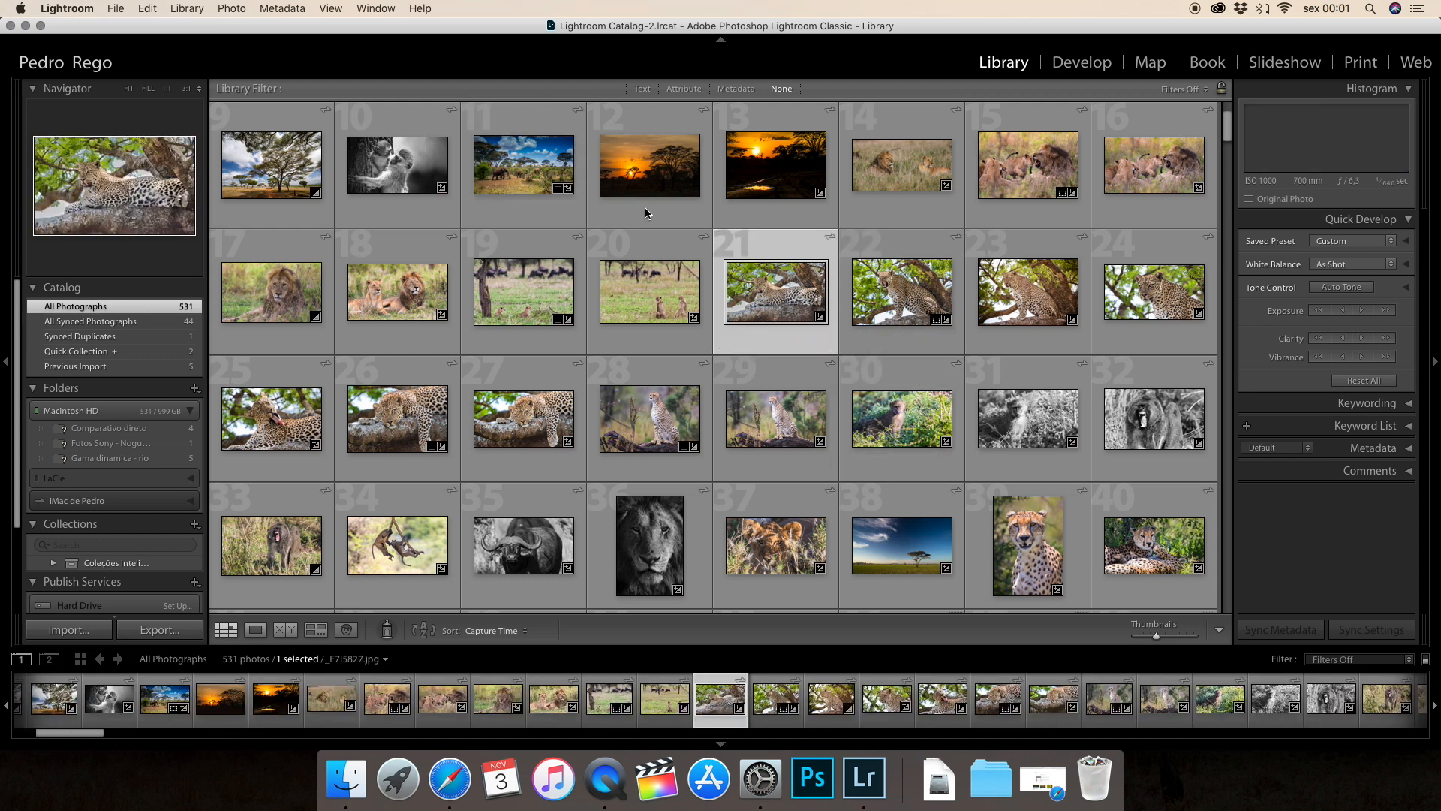
pyautogui.click(535, 171)
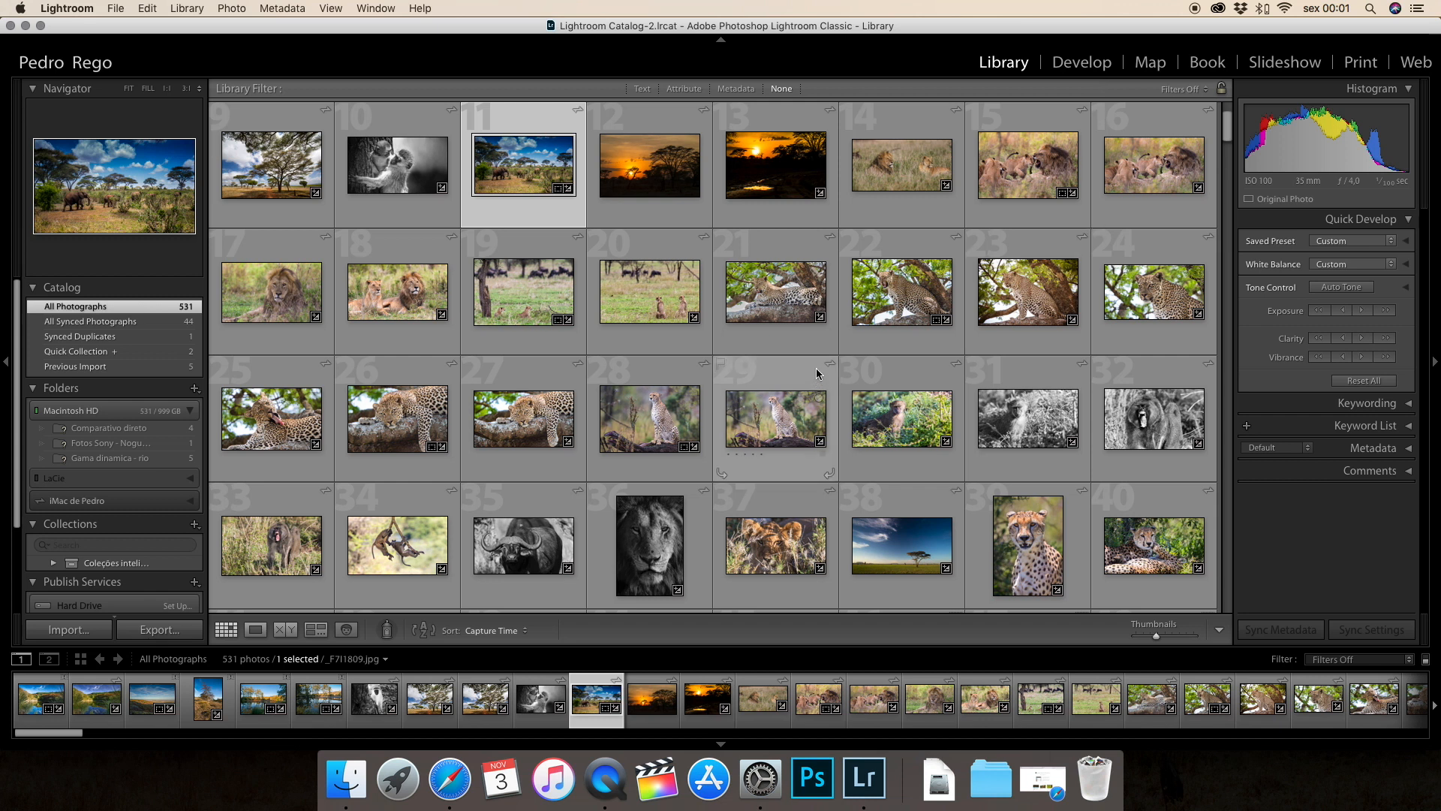
pyautogui.click(1094, 72)
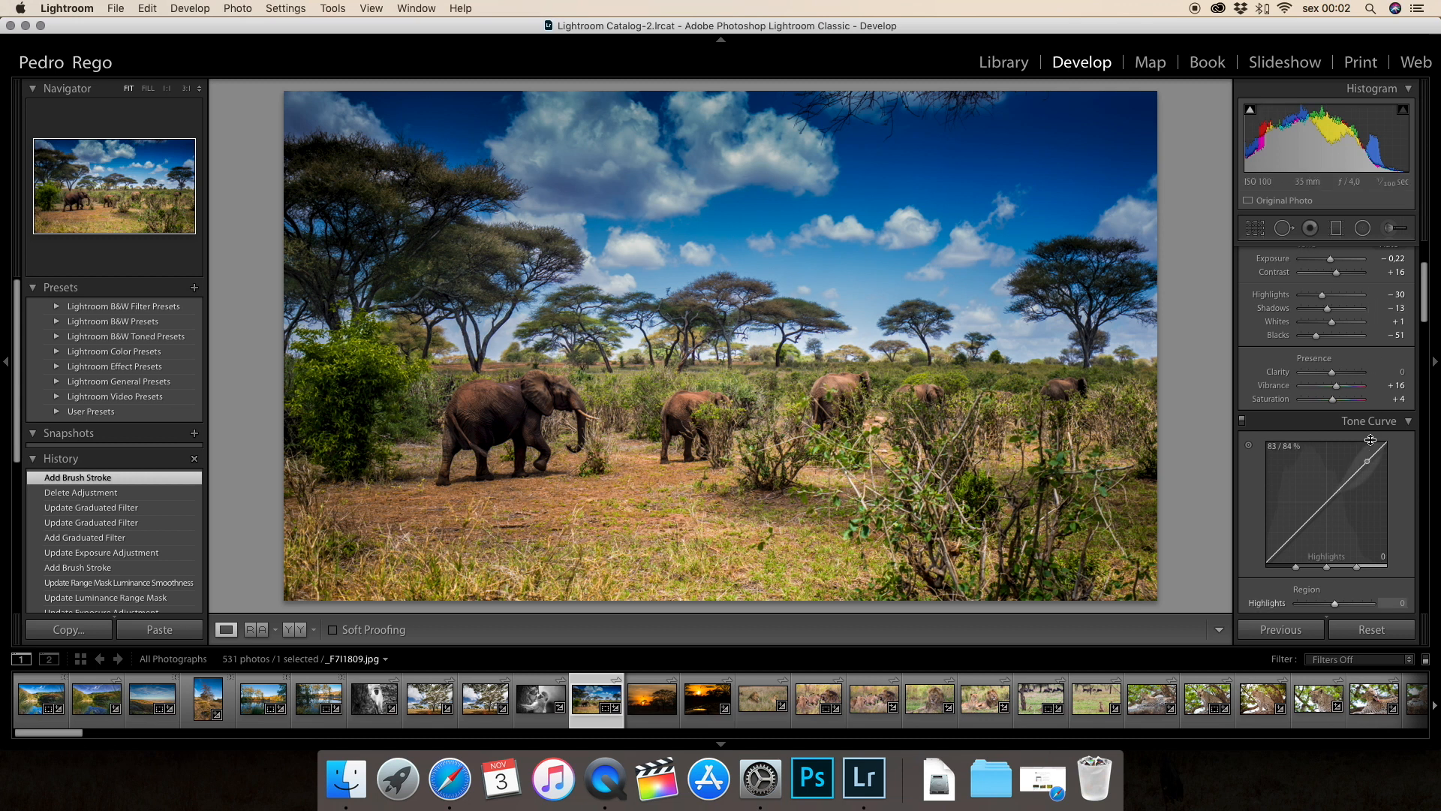
# Look through the photo's global adjustment sections from Basic down to Camera Calibration.
pyautogui.scroll(3, 1369, 432)
pyautogui.scroll(-10, 1369, 431)
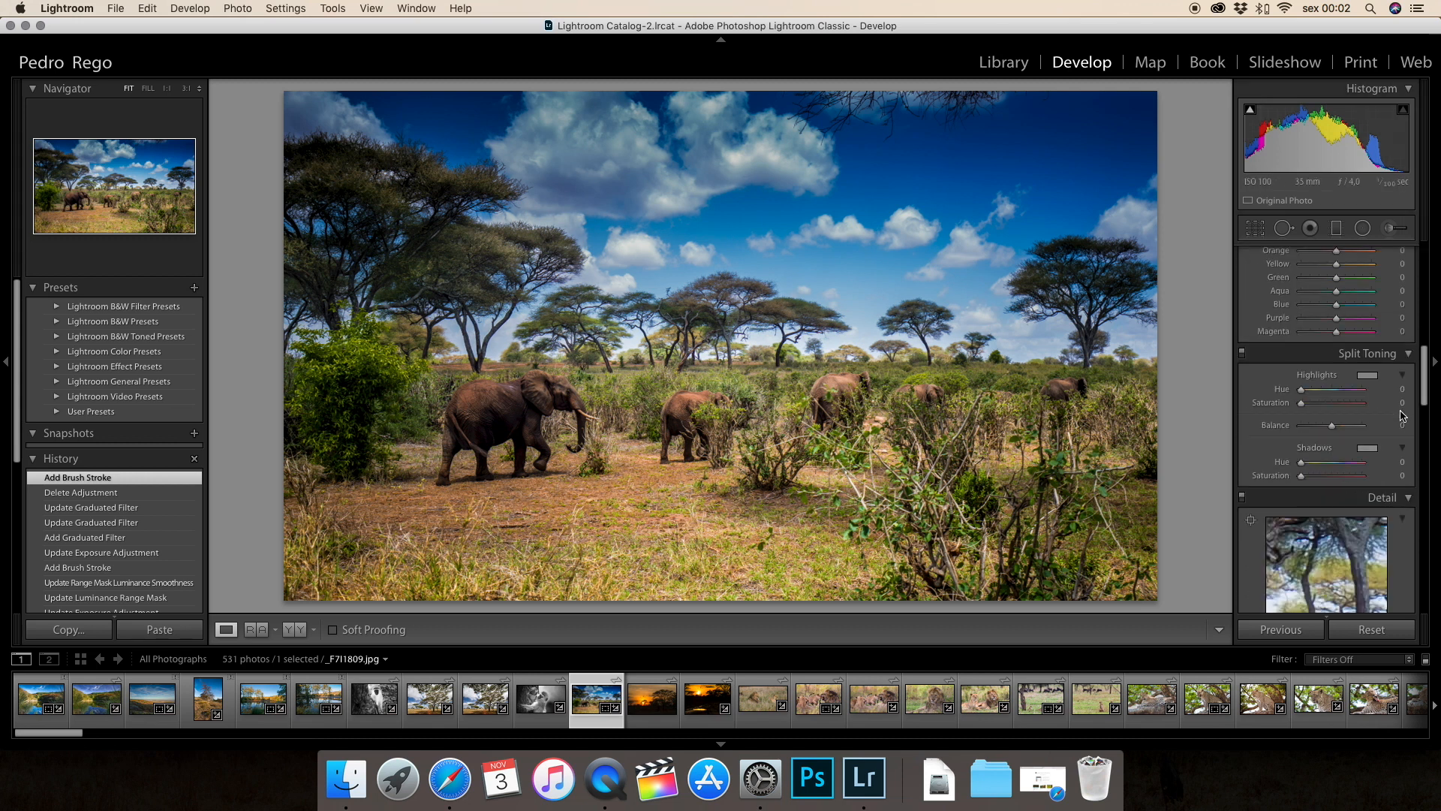
pyautogui.scroll(-5, 1402, 415)
pyautogui.scroll(-8, 1402, 415)
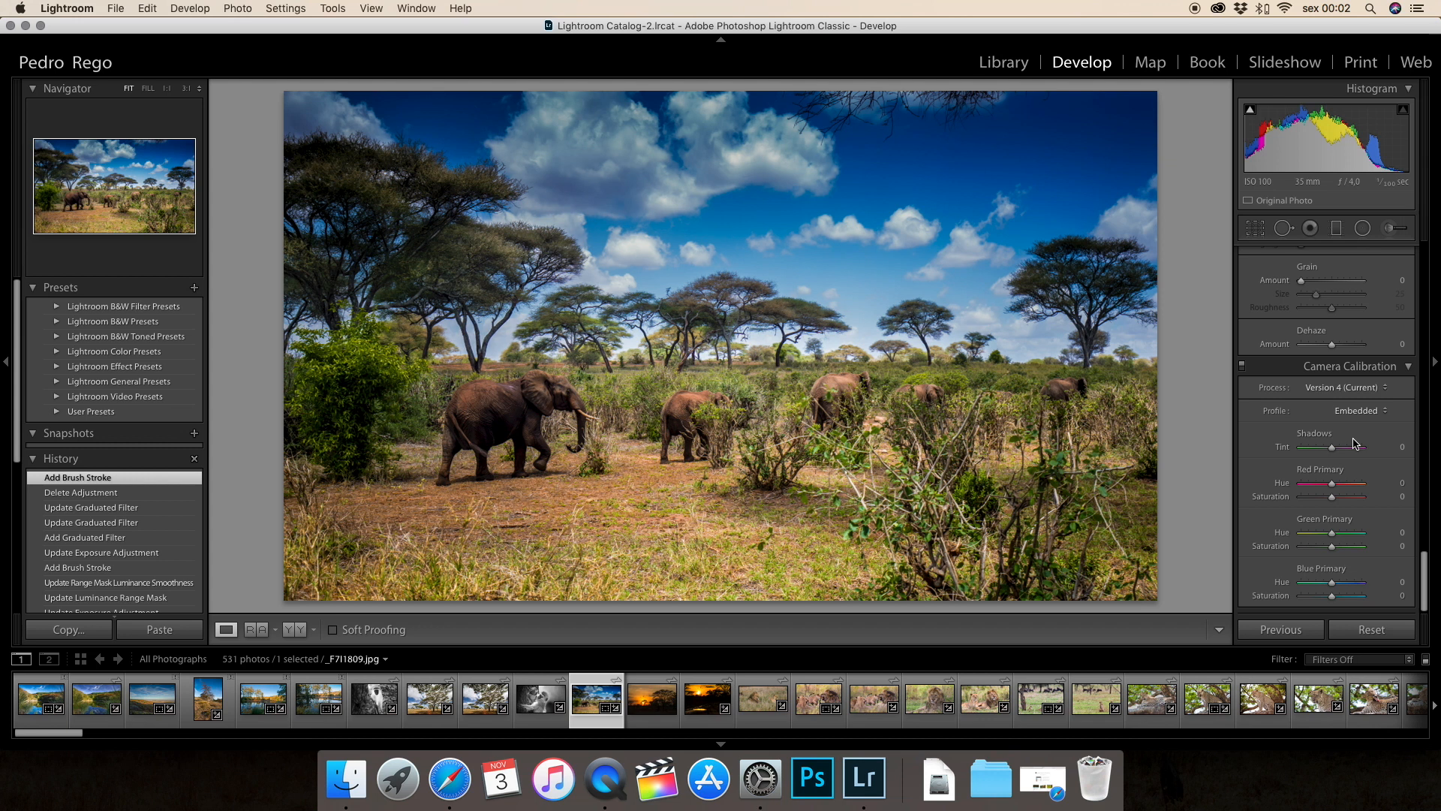
pyautogui.scroll(10, 1367, 419)
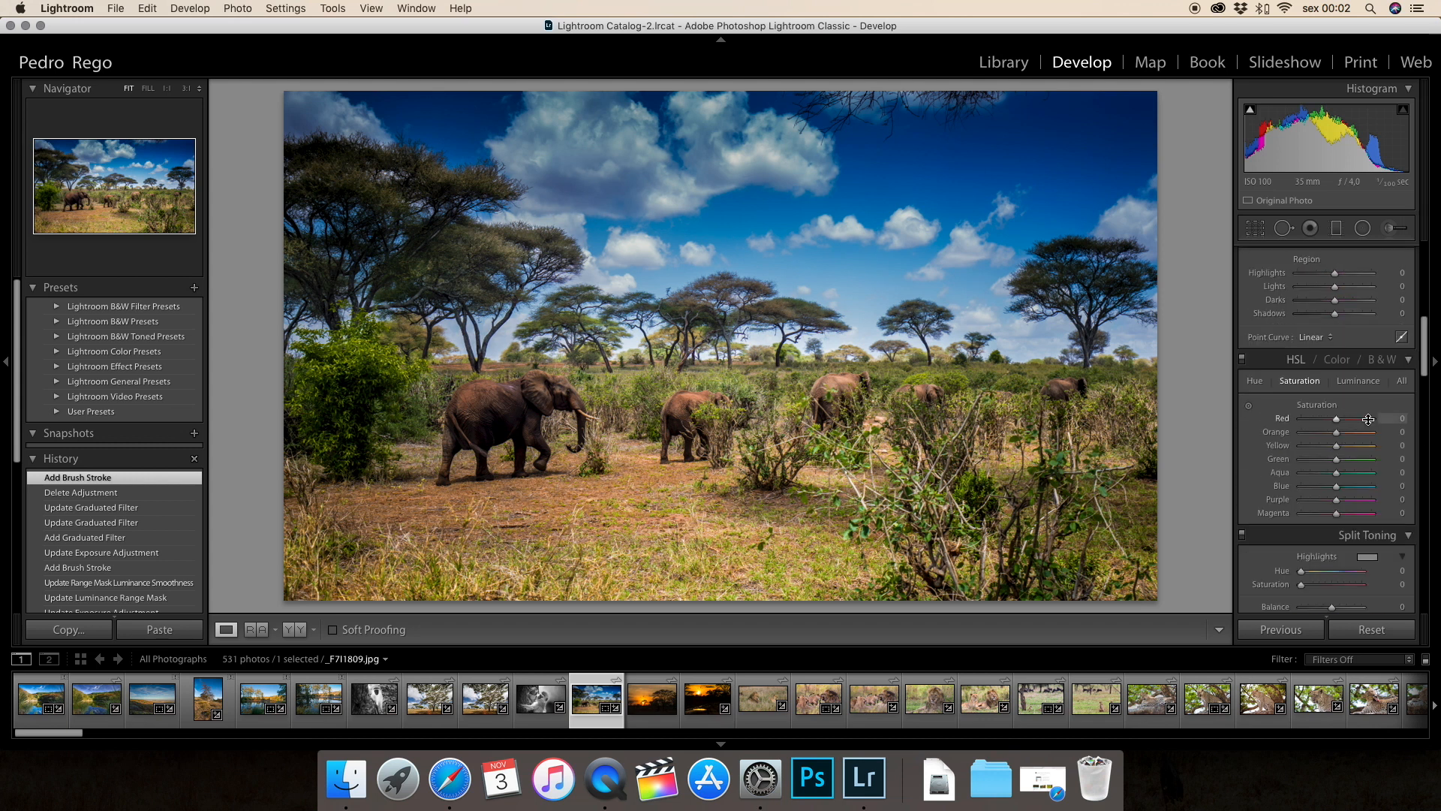
pyautogui.scroll(8, 1367, 418)
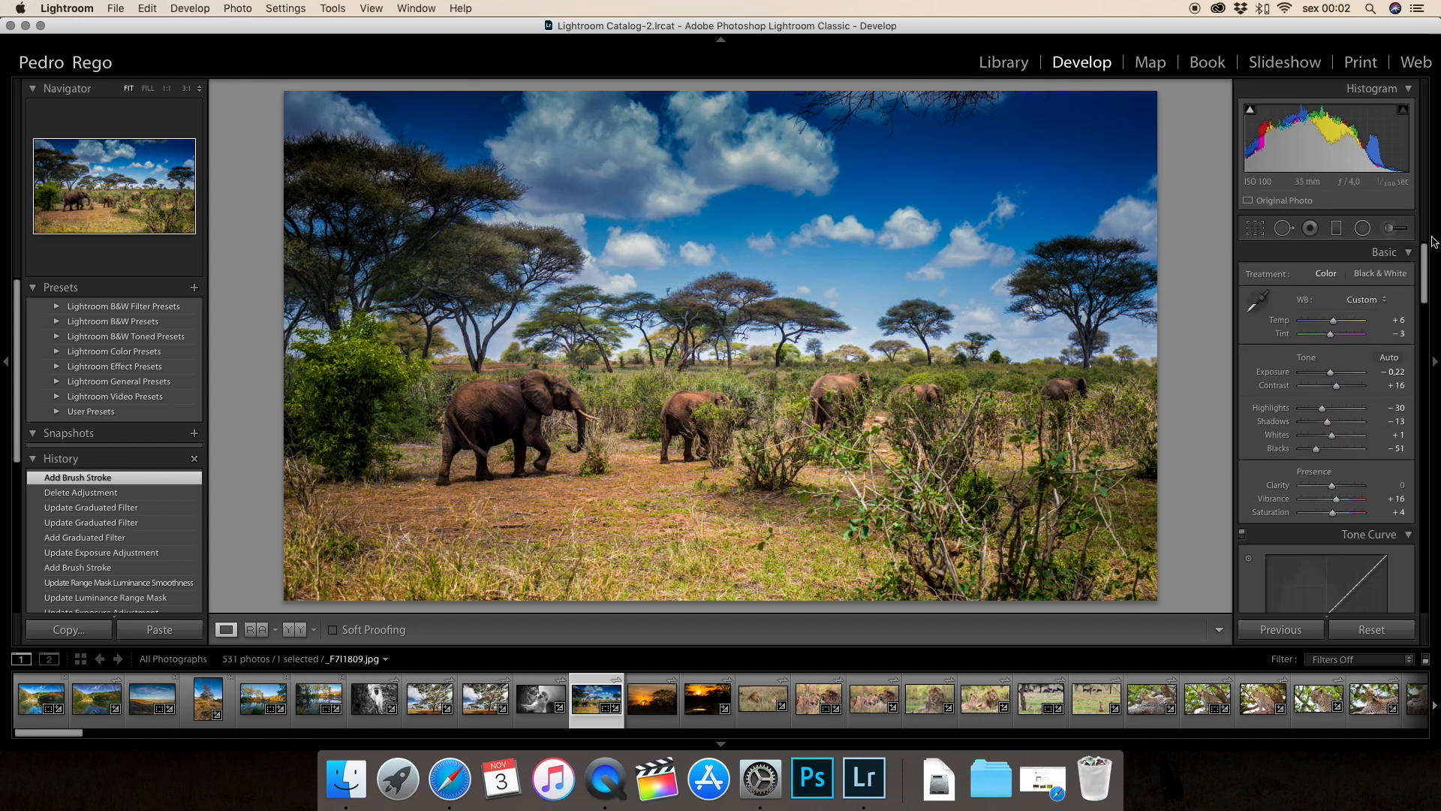
# Paint an Adjustment Brush mask over the ground, bushes and elephants, with the selected mask overlay shown.
pyautogui.click(1392, 228)
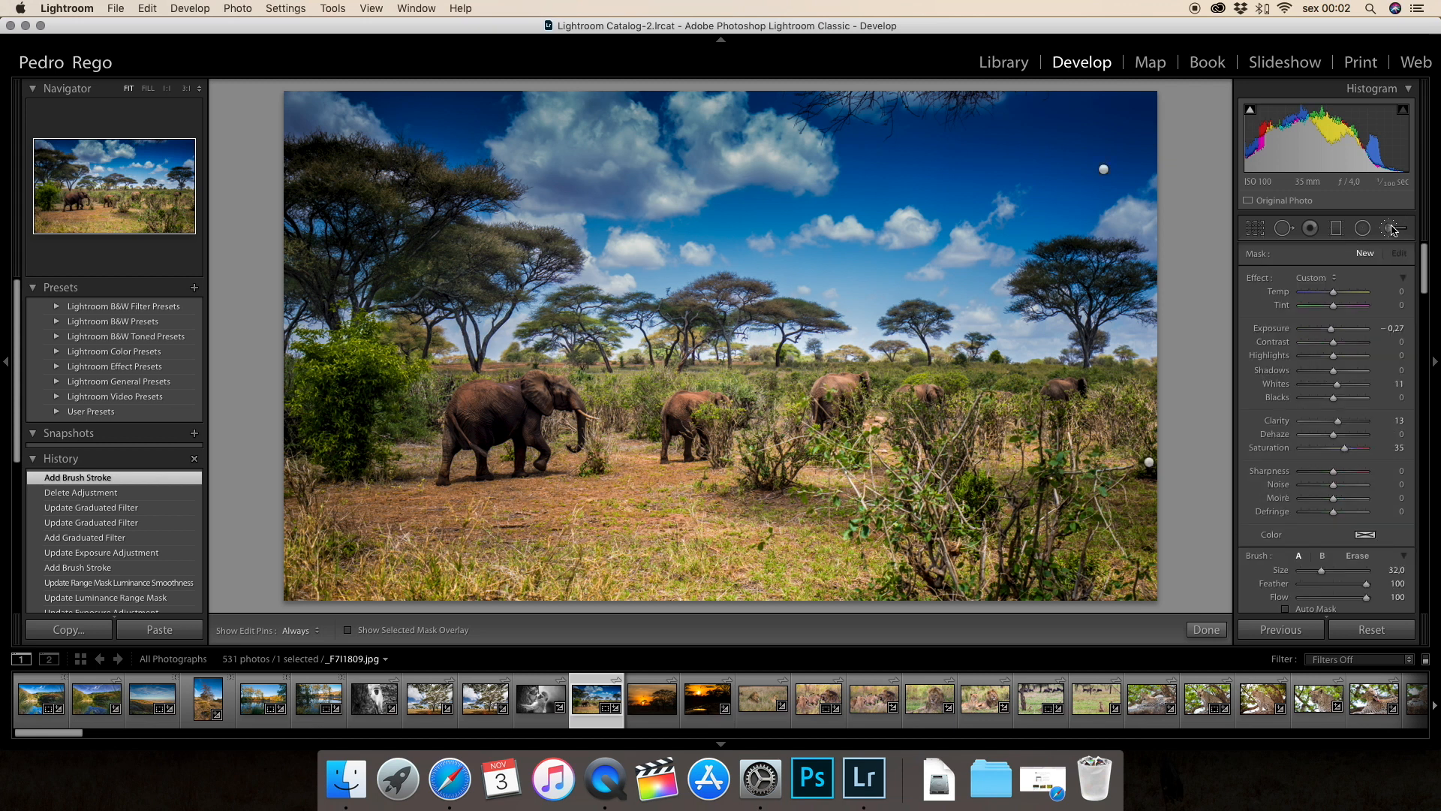
pyautogui.scroll(-4, 1378, 433)
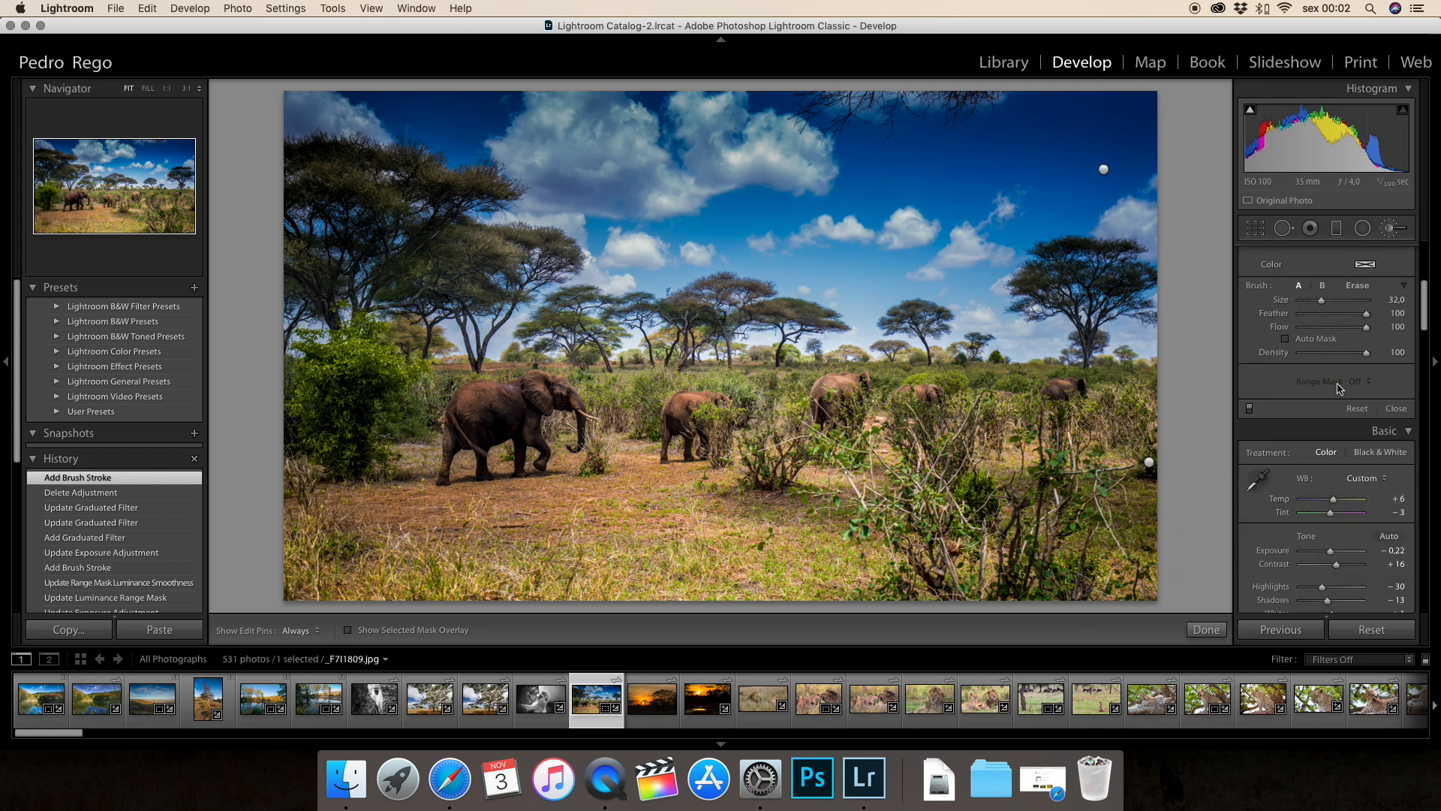
pyautogui.scroll(1, 1346, 390)
pyautogui.scroll(1, 1346, 389)
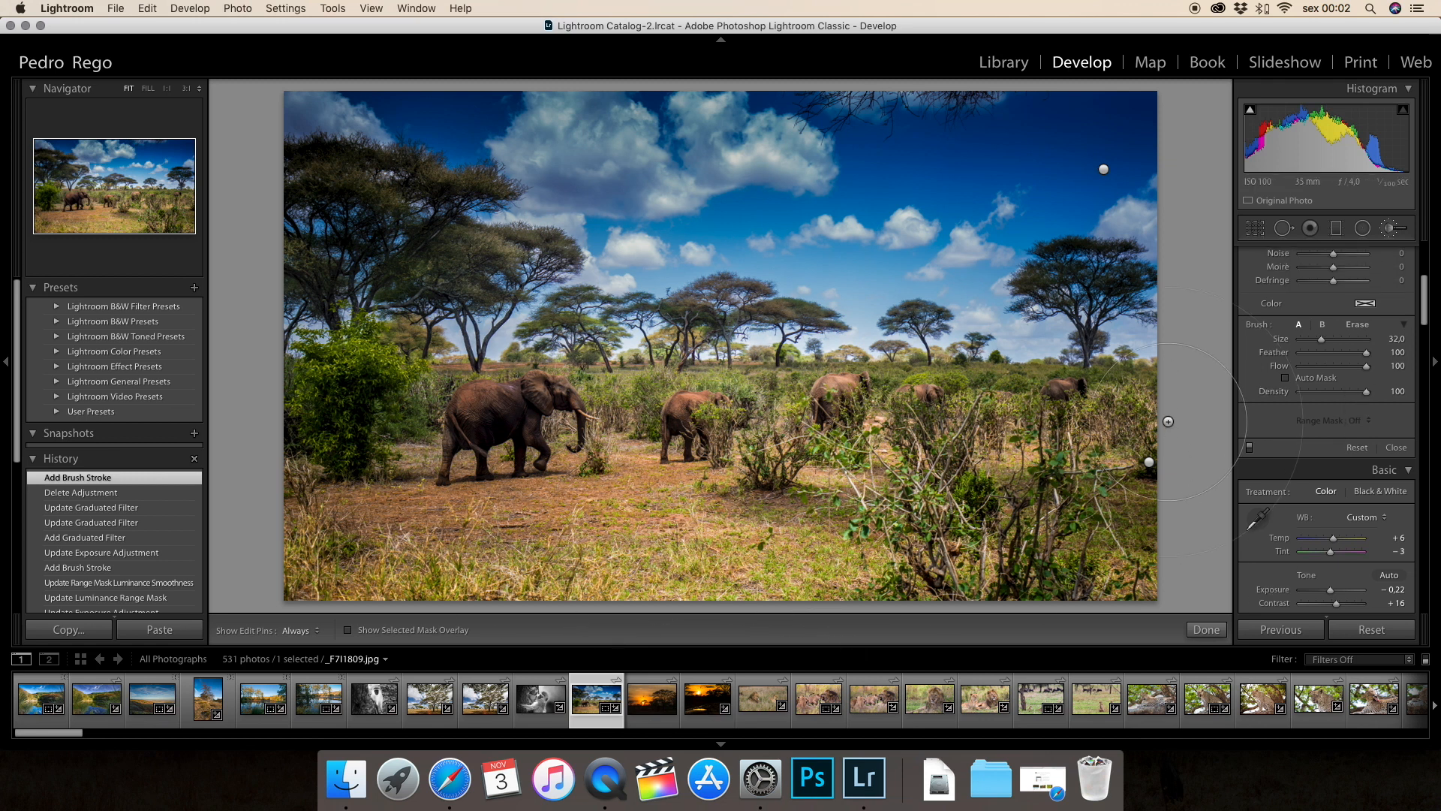
pyautogui.press('h')
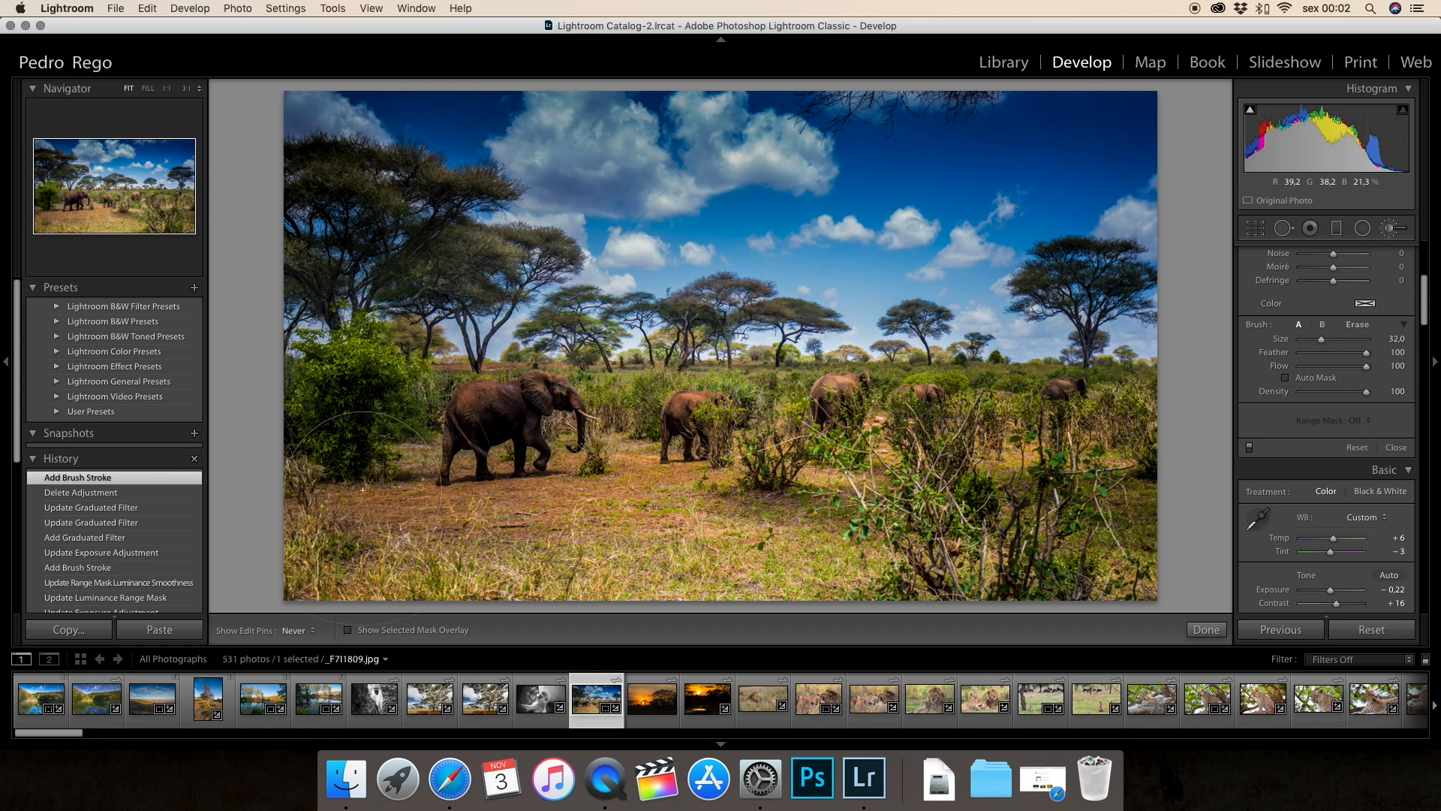
pyautogui.click(745, 560)
pyautogui.press('h')
pyautogui.press('o')
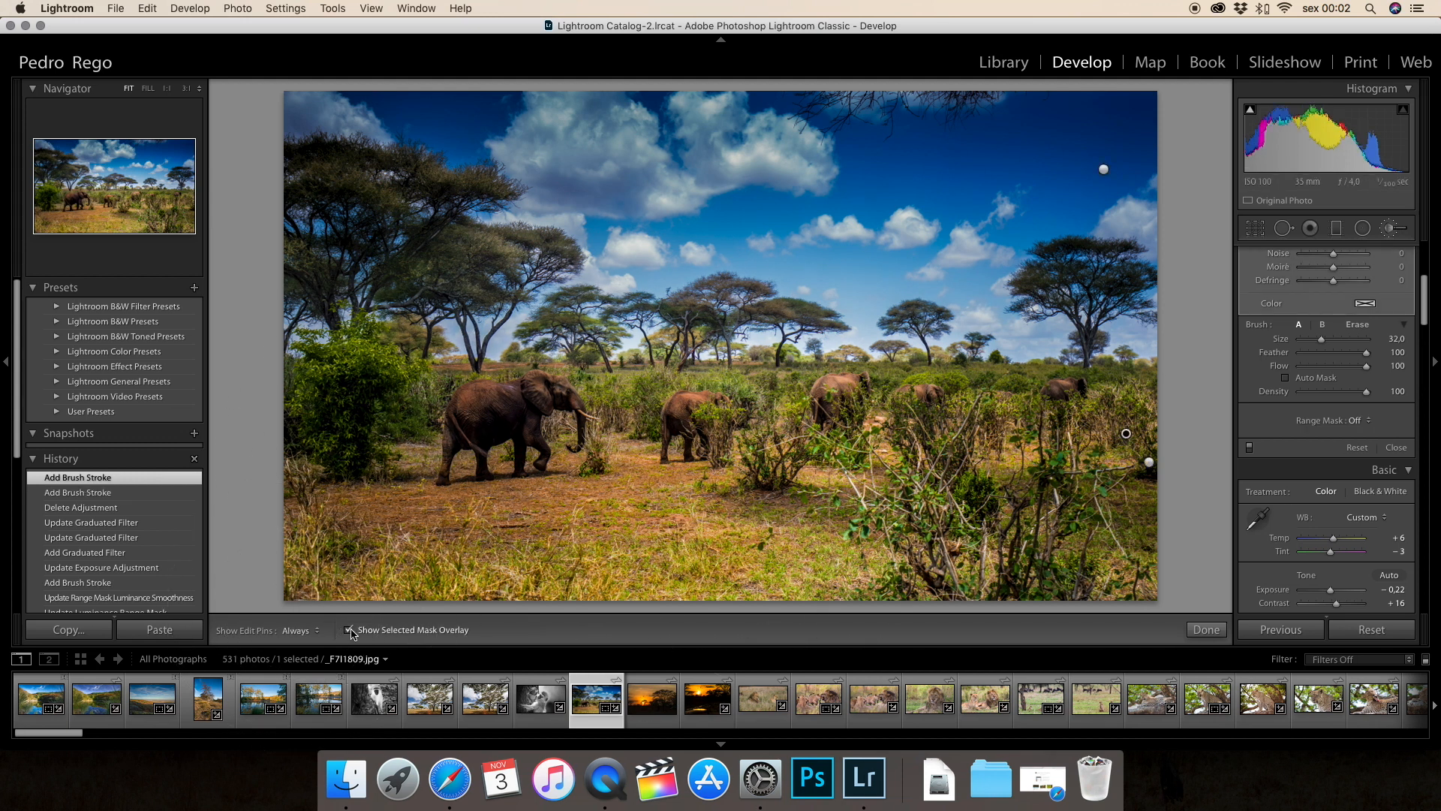
pyautogui.press('h')
pyautogui.moveTo(426, 528)
pyautogui.mouseDown()
pyautogui.moveTo(269, 444)
pyautogui.moveTo(416, 450)
pyautogui.moveTo(316, 432)
pyautogui.mouseUp()
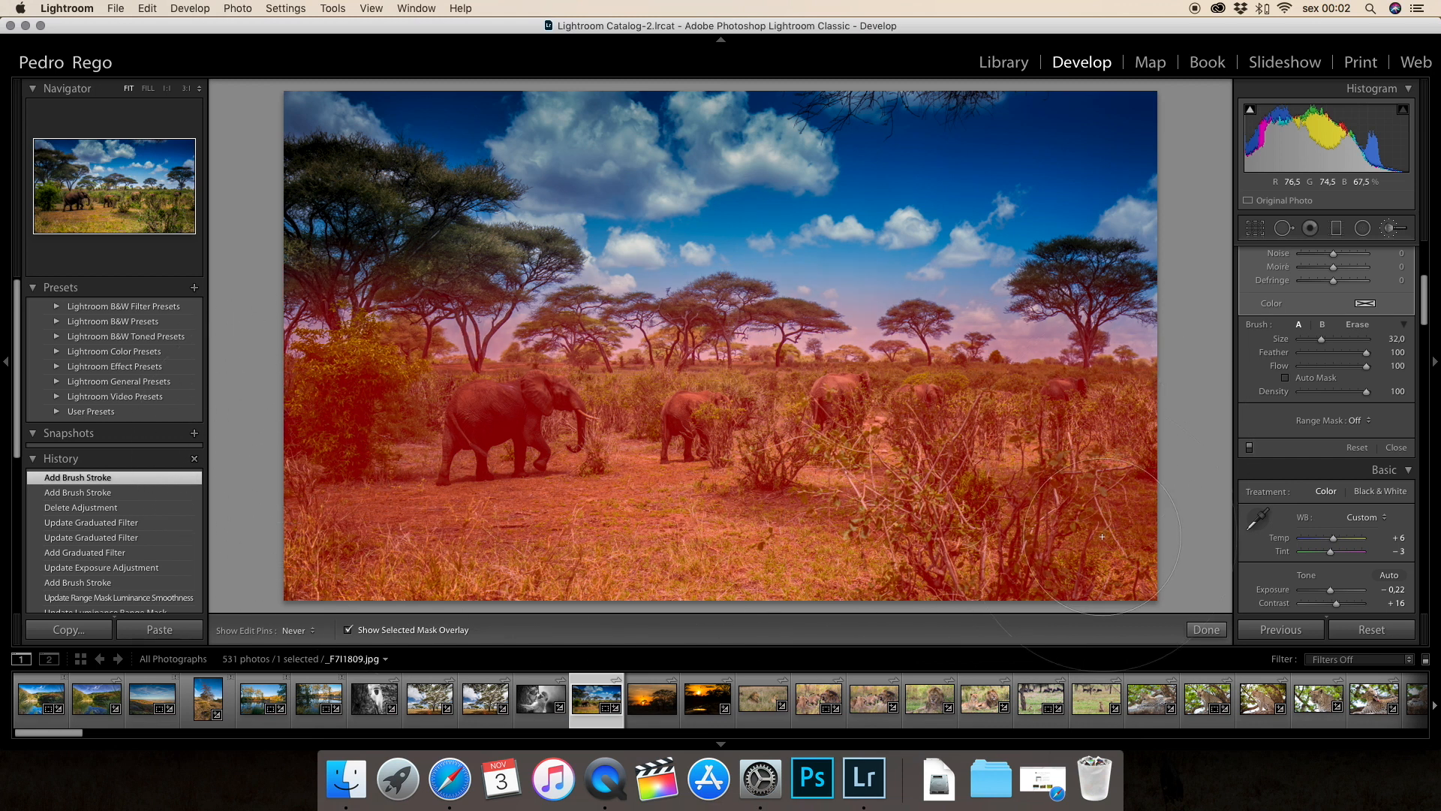
pyautogui.click(1061, 437)
pyautogui.press('h')
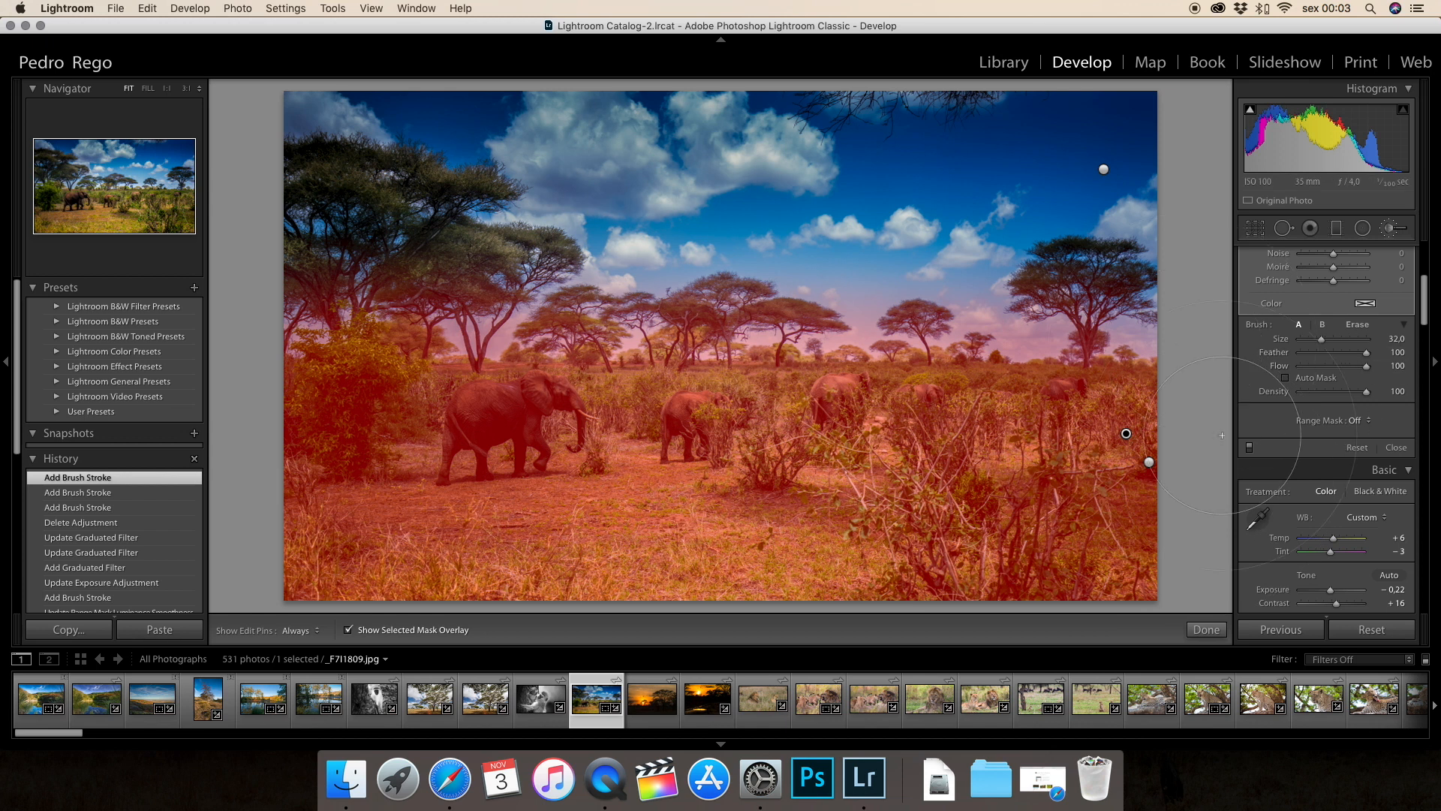
# Limit the brush mask with a Color range mask sampled from the foreground grass, and hide the mask overlay.
pyautogui.click(1363, 422)
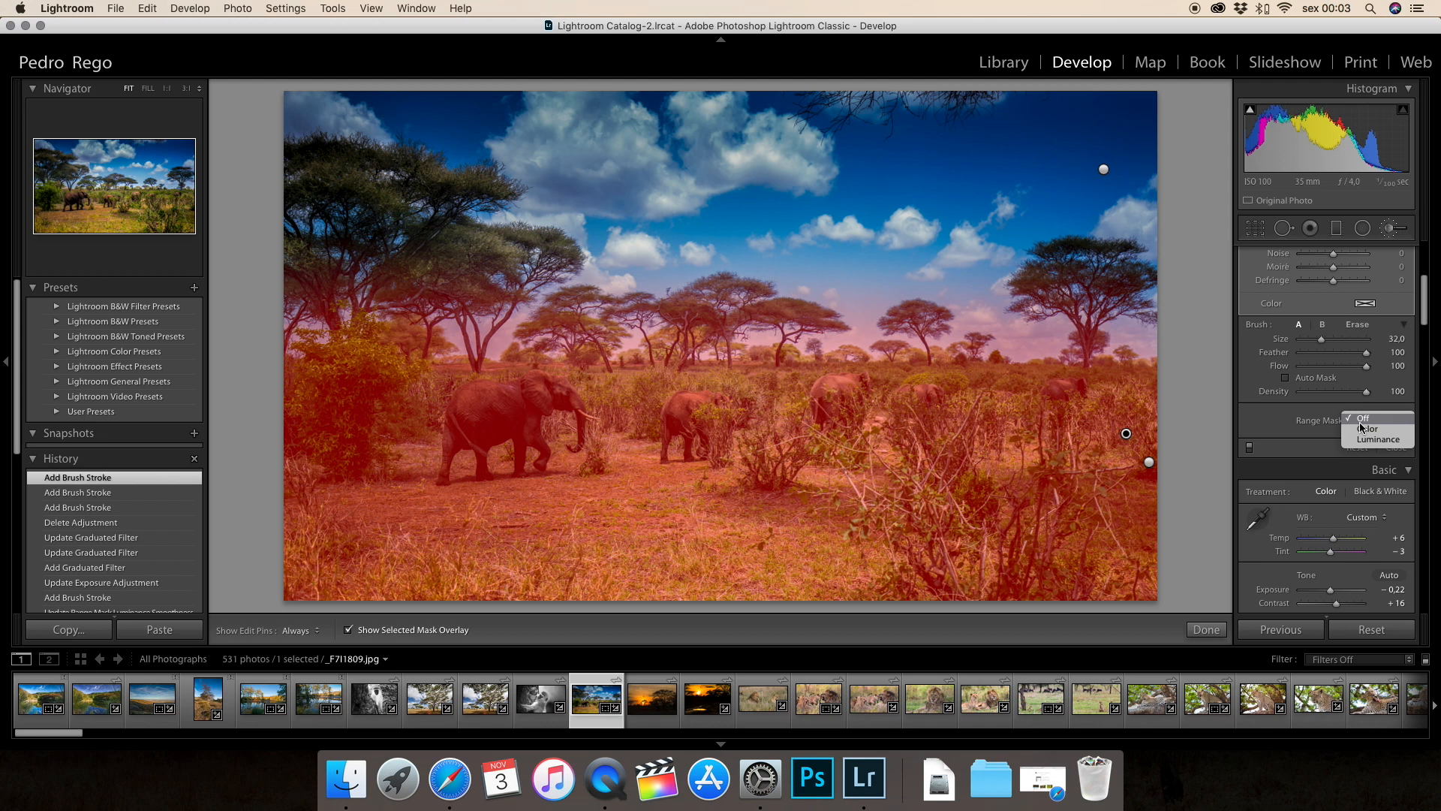
pyautogui.click(1378, 433)
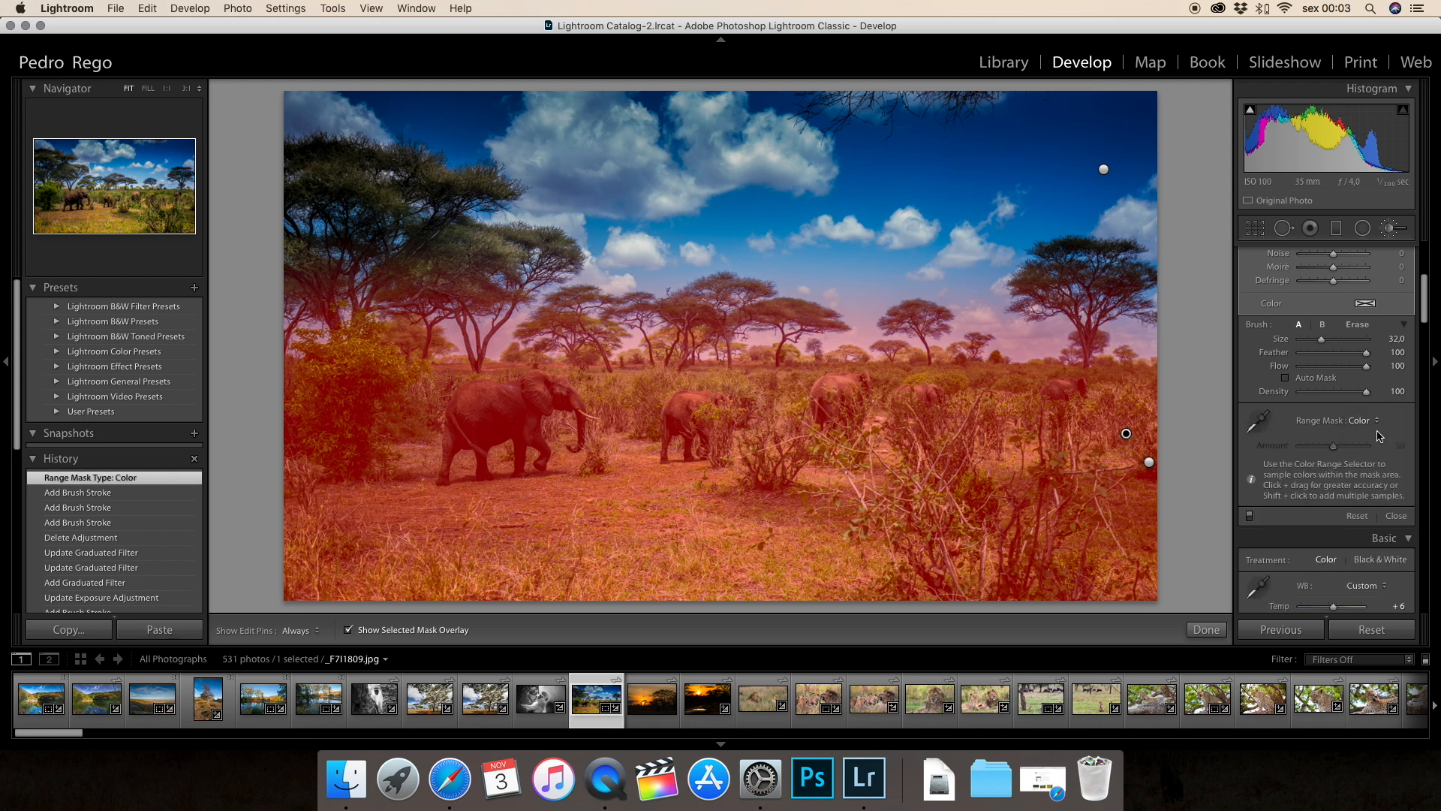
pyautogui.click(1254, 424)
pyautogui.click(700, 561)
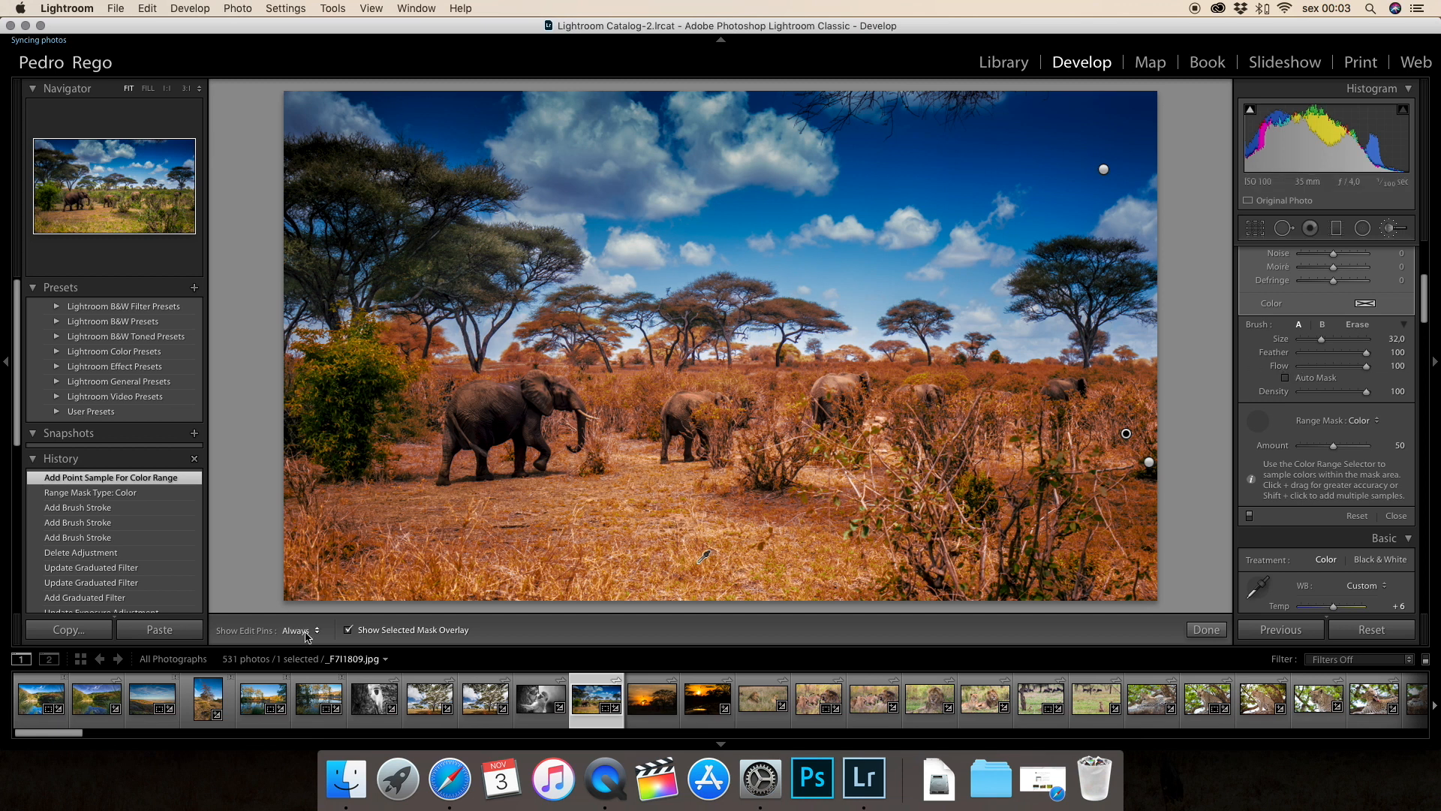
pyautogui.click(349, 630)
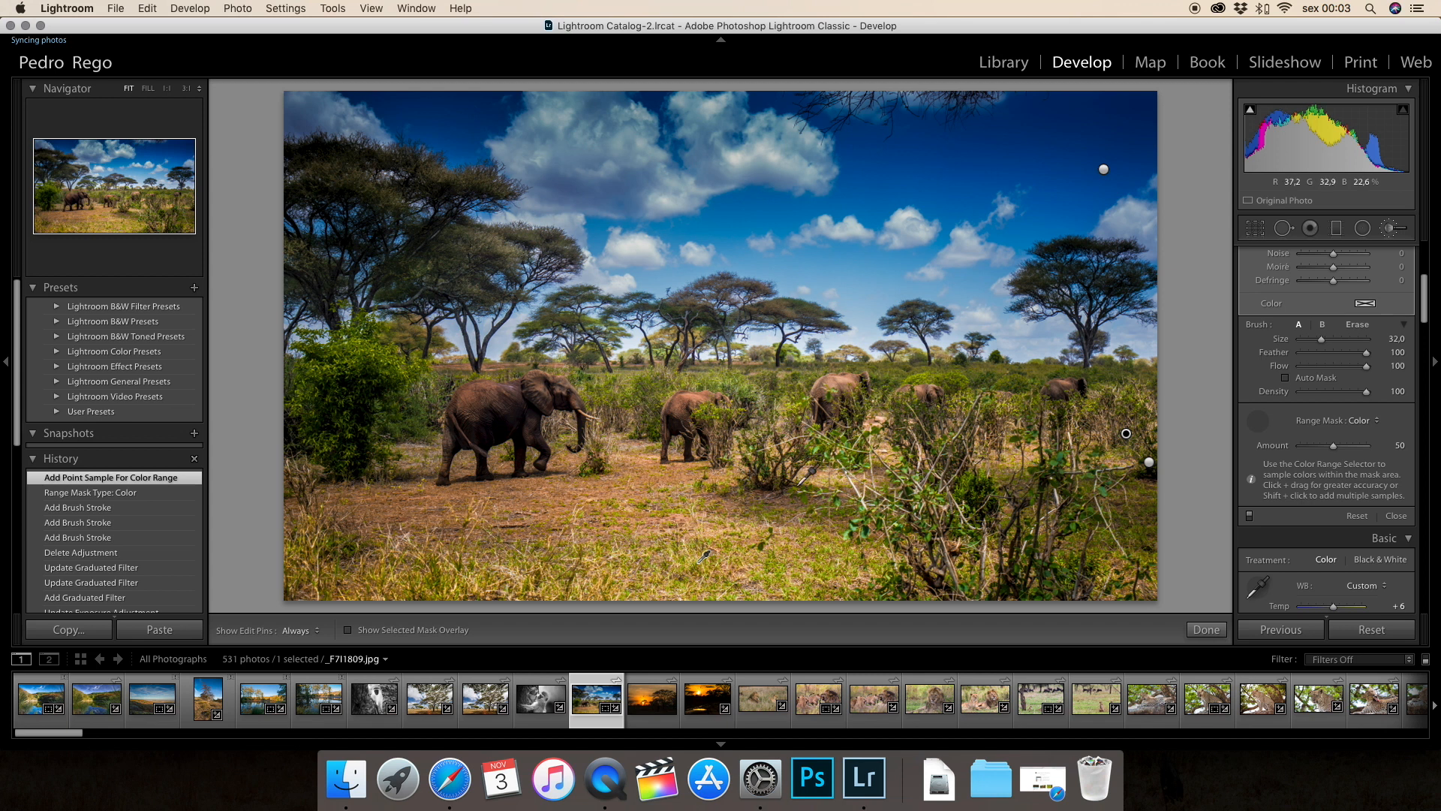
# Set the brush mask's saturation to 3, shadows to −65 and exposure to −0.22, and reset its temperature to 0.
pyautogui.scroll(5, 1349, 320)
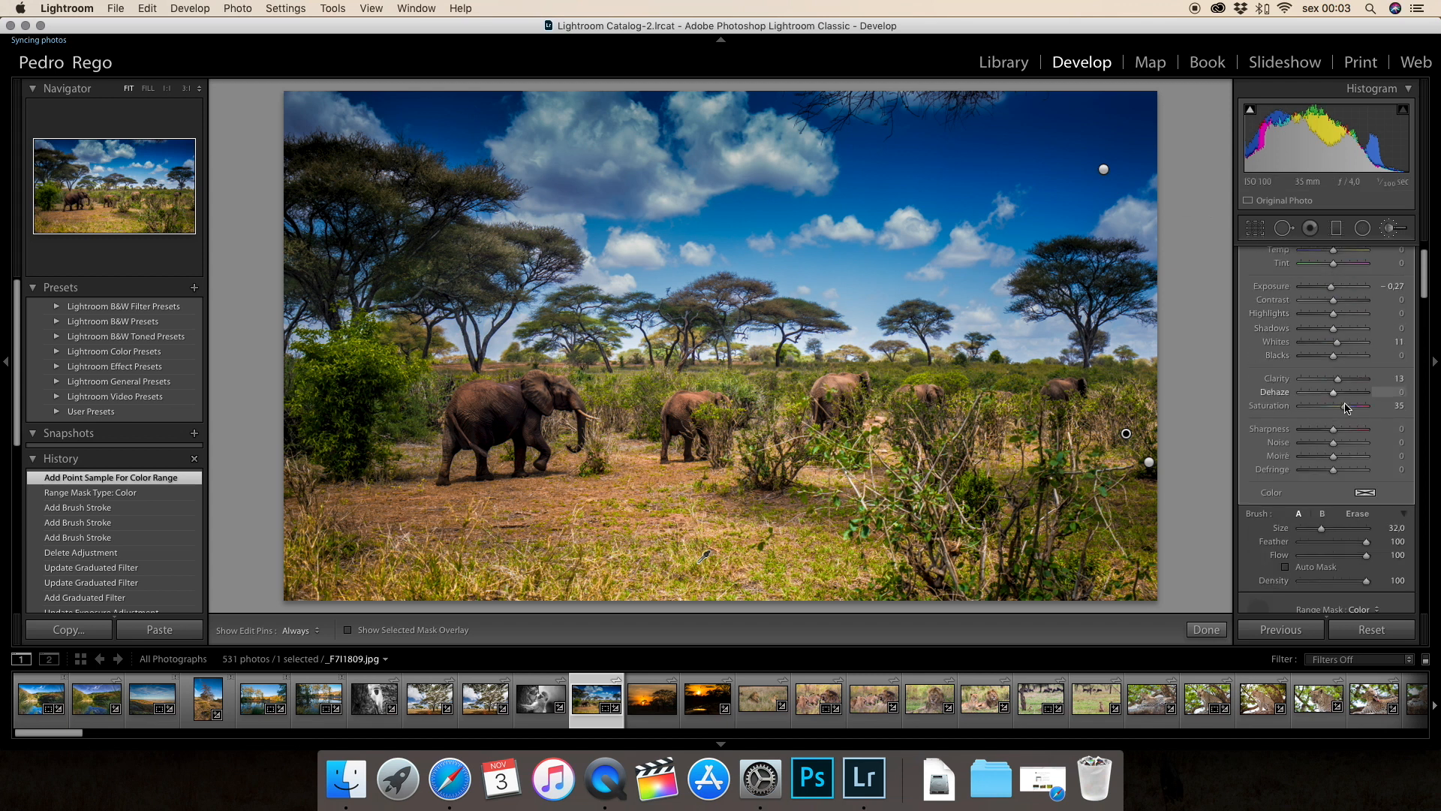
pyautogui.moveTo(1344, 405); pyautogui.dragTo(1264, 406)
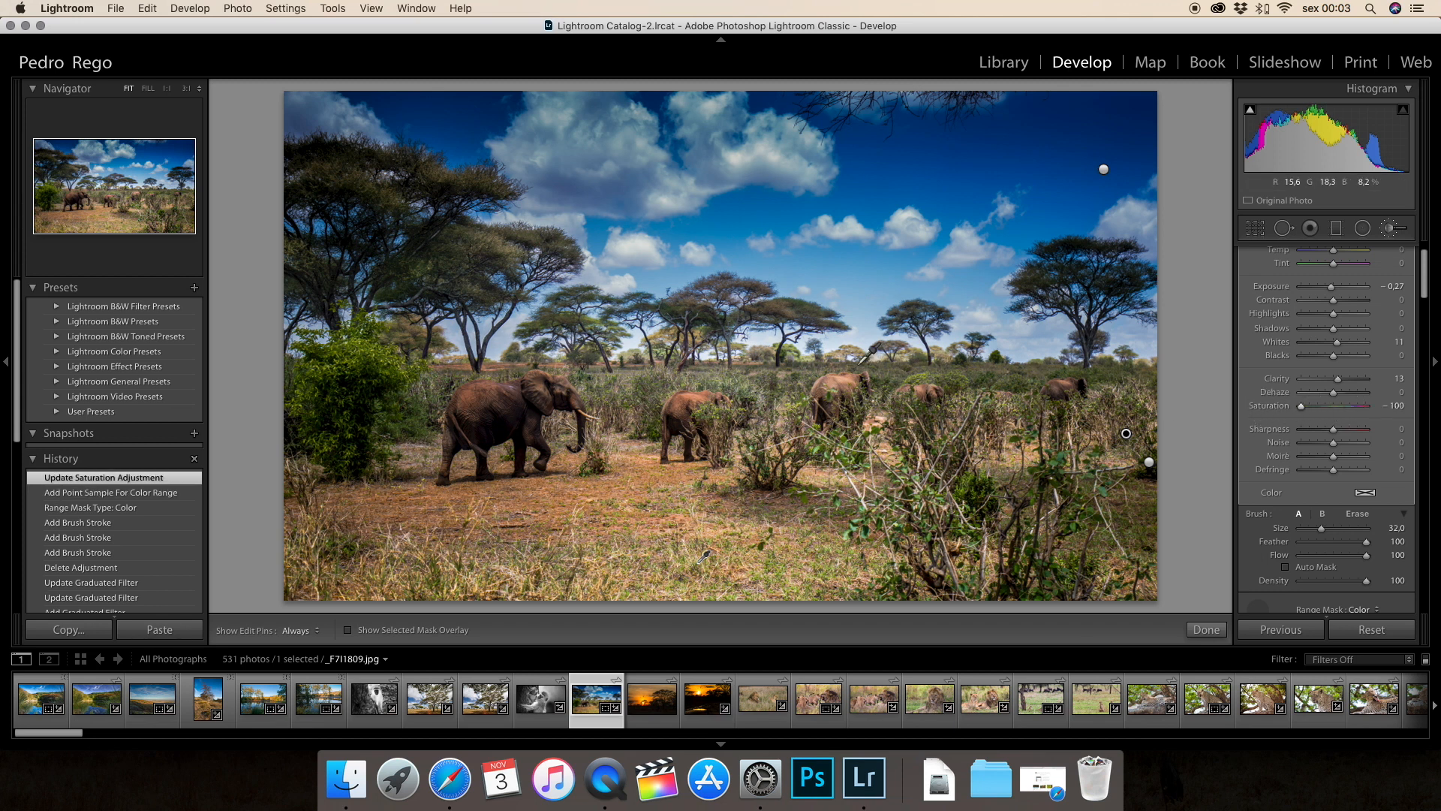
pyautogui.click(1331, 410)
pyautogui.moveTo(1331, 409); pyautogui.dragTo(1314, 373)
pyautogui.scroll(2, 1343, 406)
pyautogui.moveTo(1330, 328); pyautogui.dragTo(1325, 296)
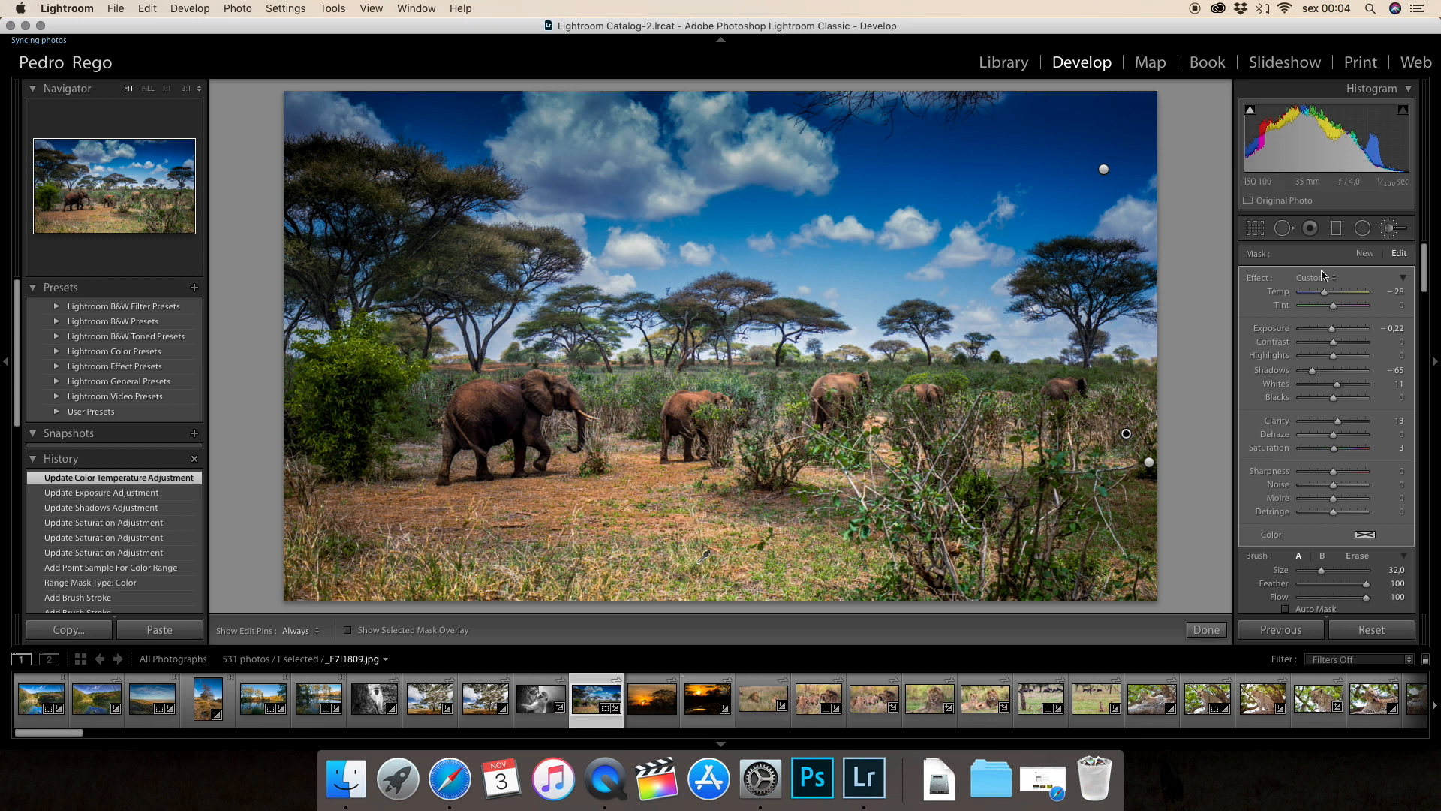
pyautogui.doubleClick(1325, 292)
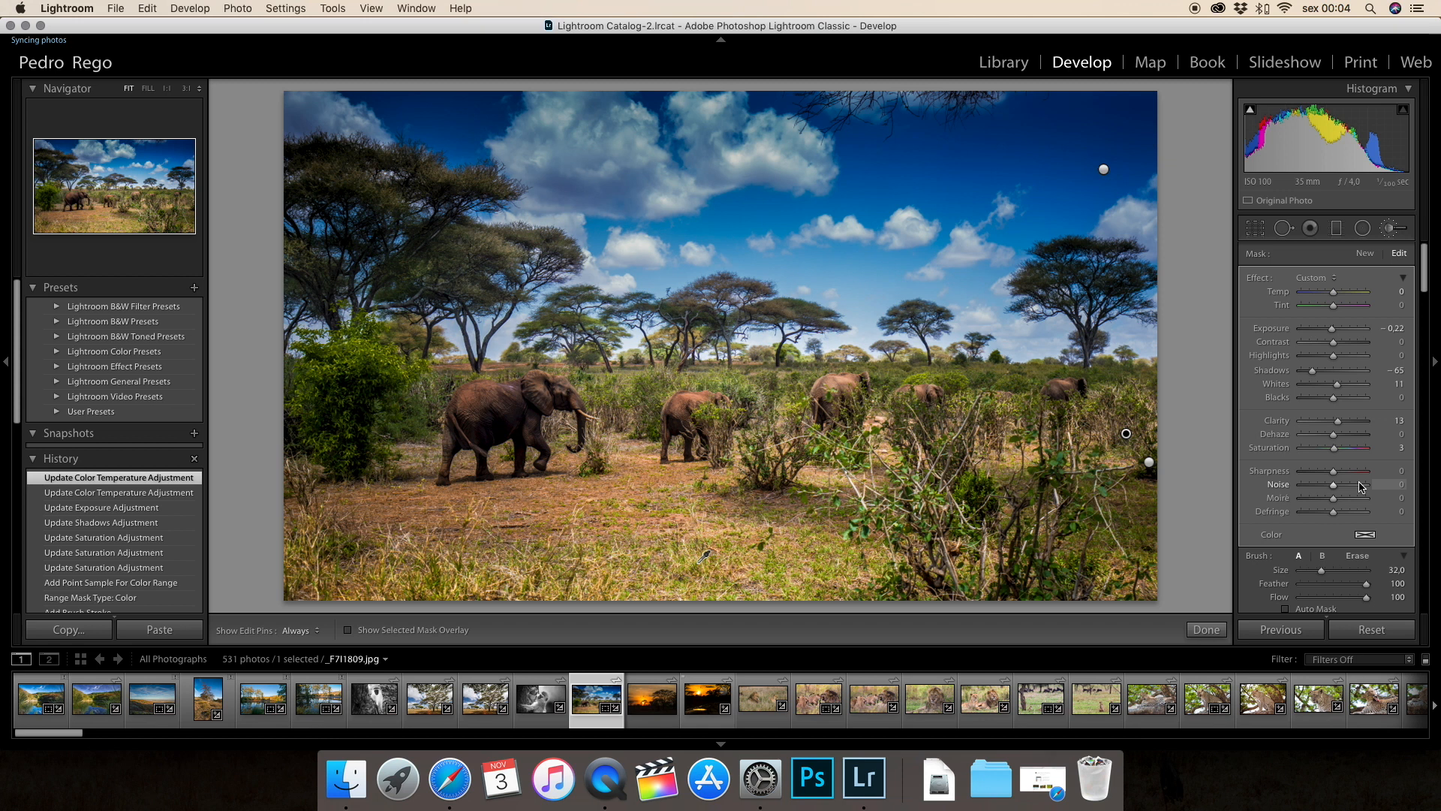
pyautogui.scroll(-1, 1340, 464)
pyautogui.scroll(-4, 1332, 540)
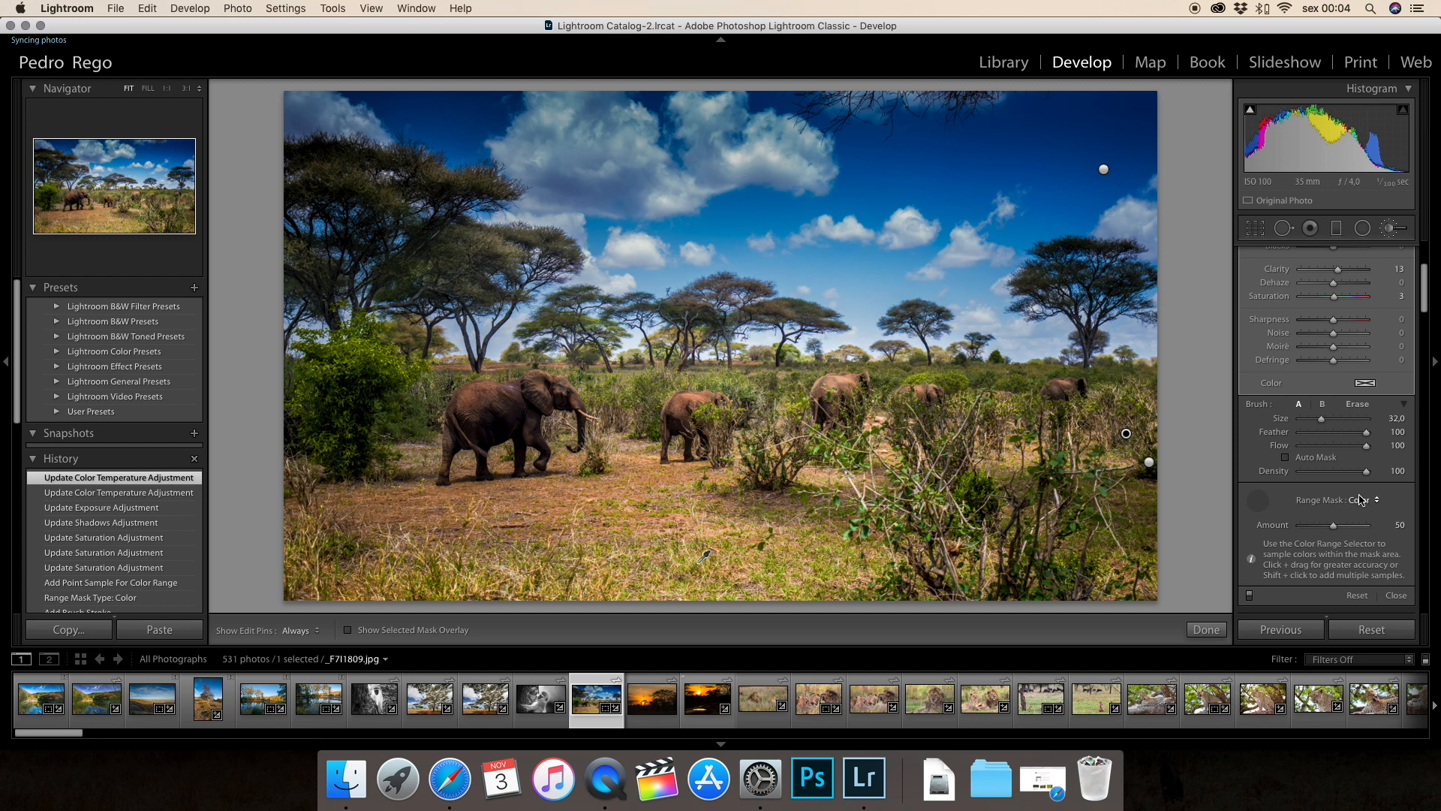
pyautogui.click(1371, 501)
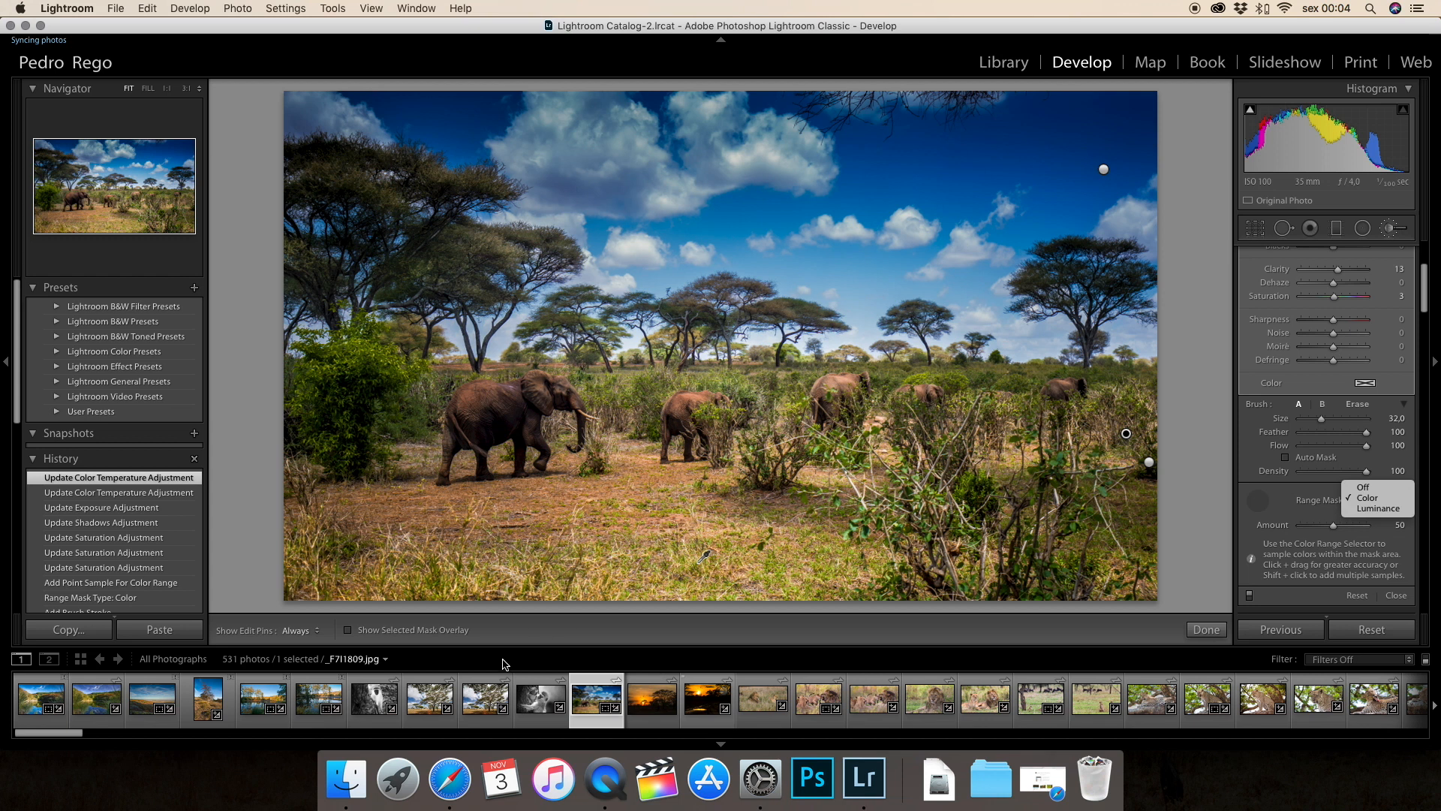
pyautogui.click(718, 620)
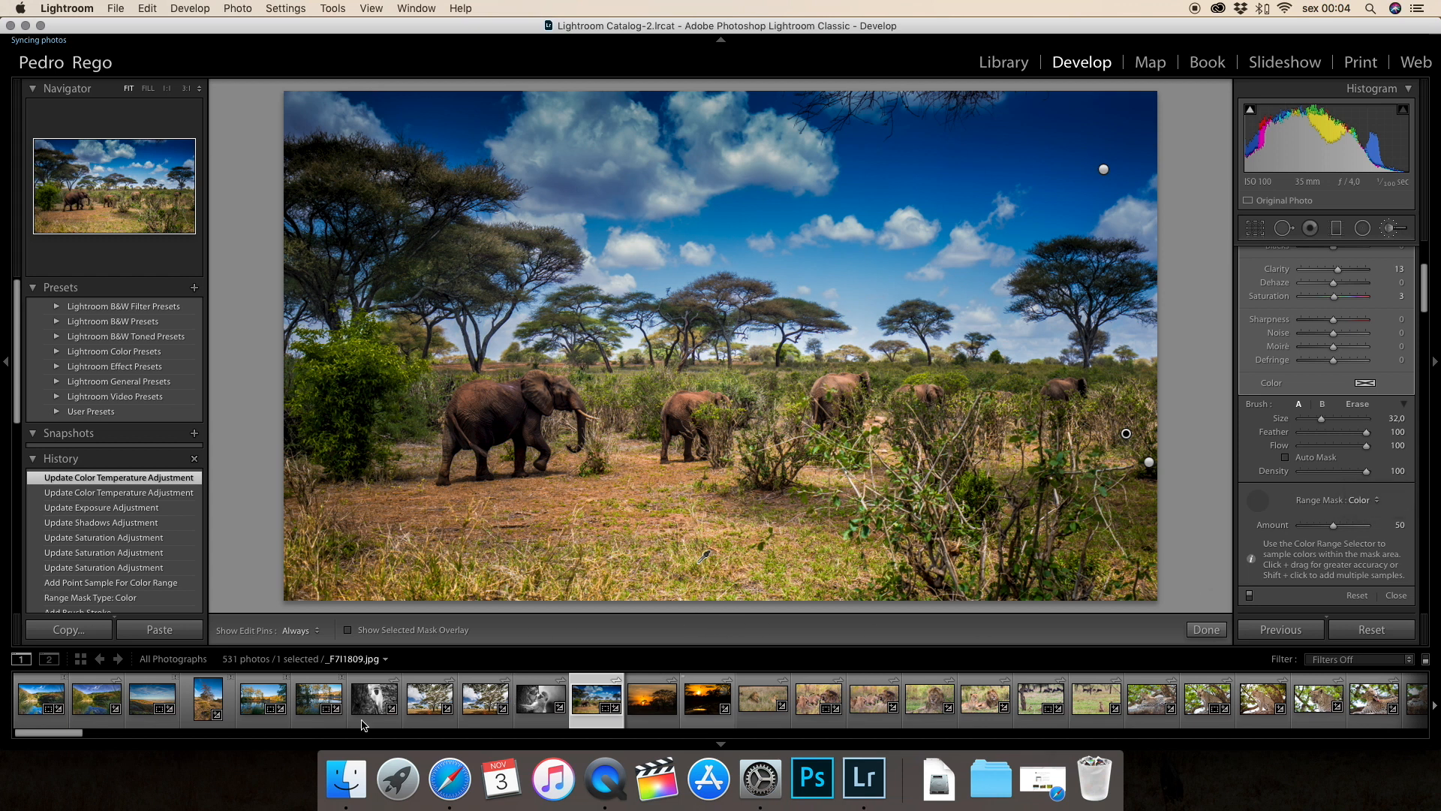
# Switch to the black-and-white lion portrait for editing.
pyautogui.hscroll(4, 486, 698)
pyautogui.hscroll(10, 985, 695)
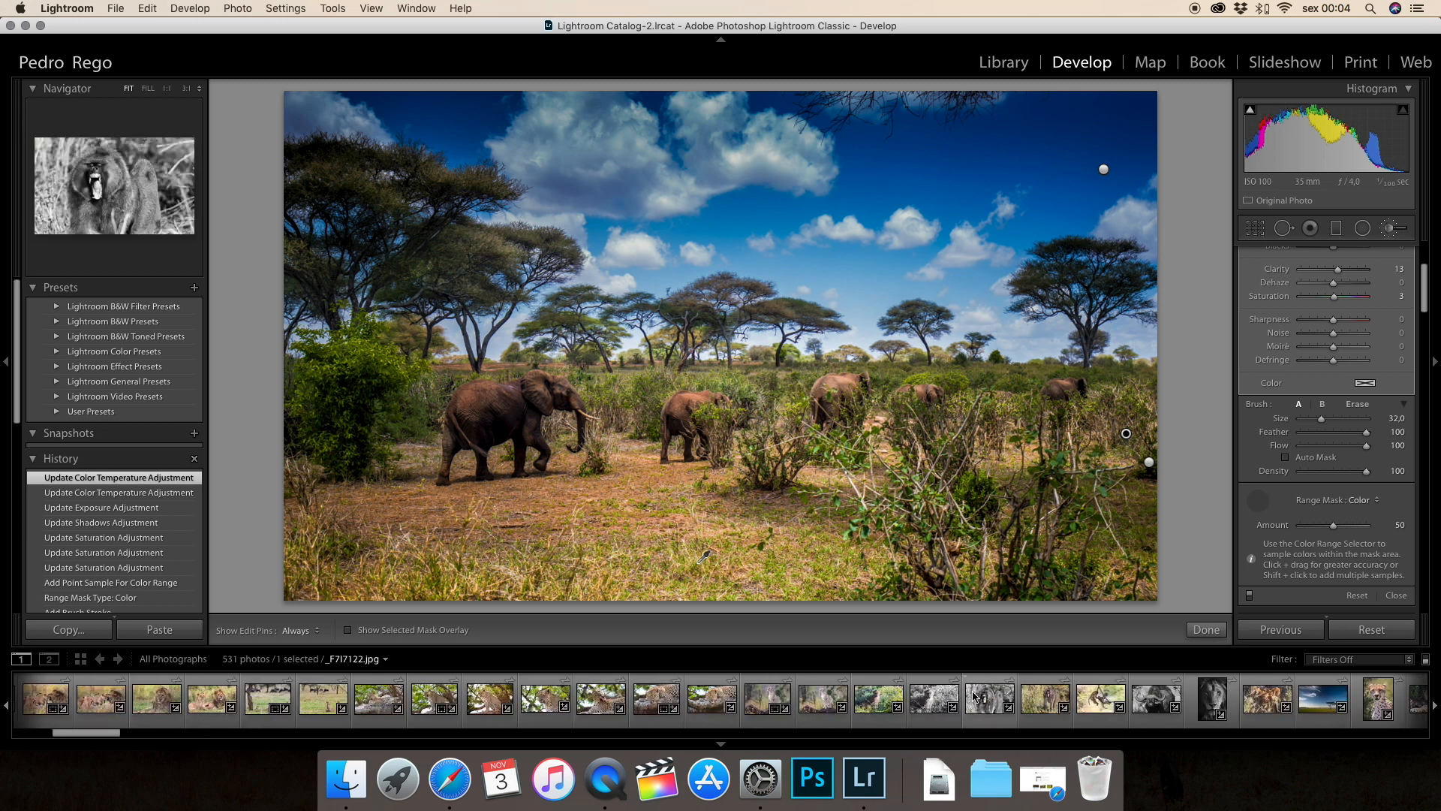
pyautogui.hscroll(1, 995, 694)
pyautogui.click(1182, 699)
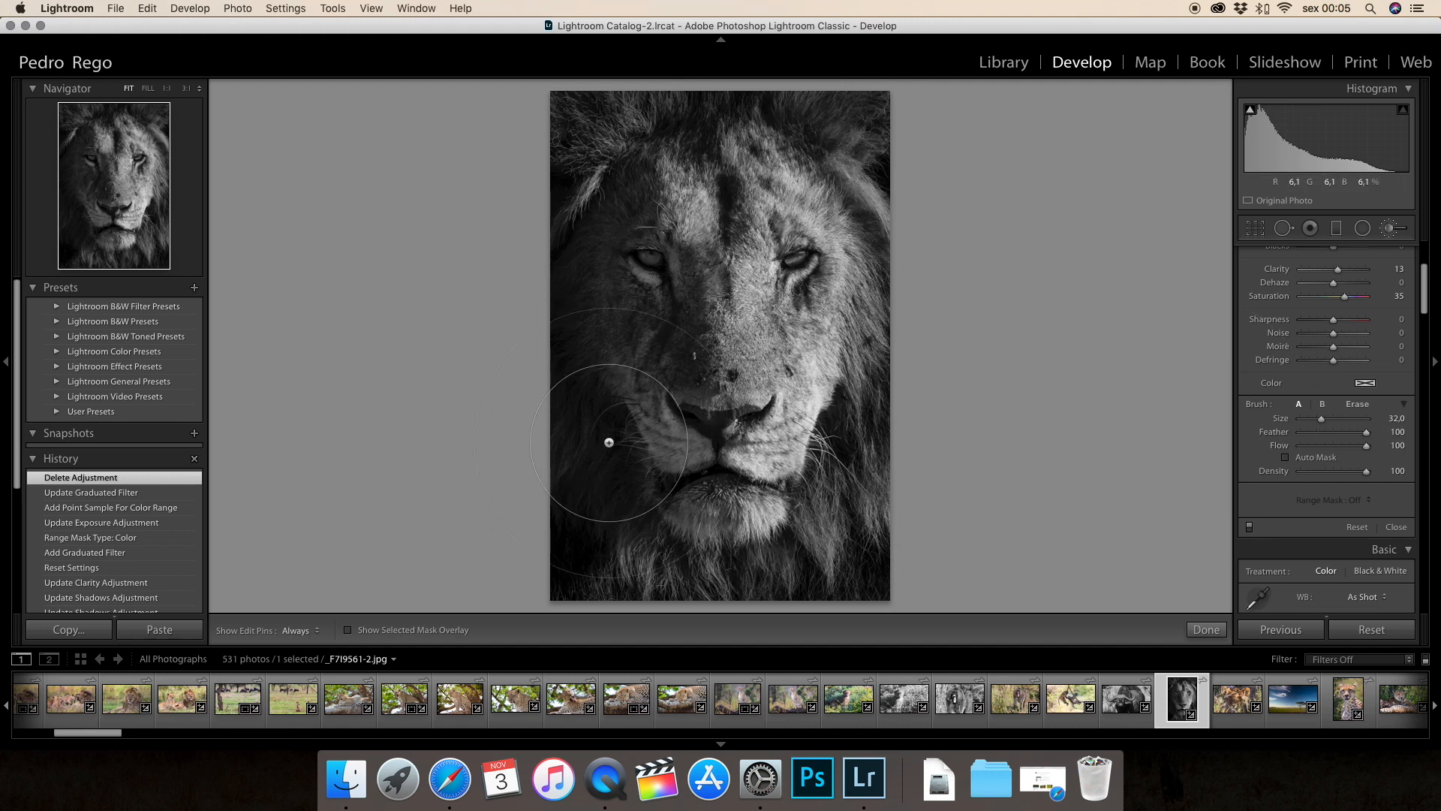
pyautogui.click(1387, 228)
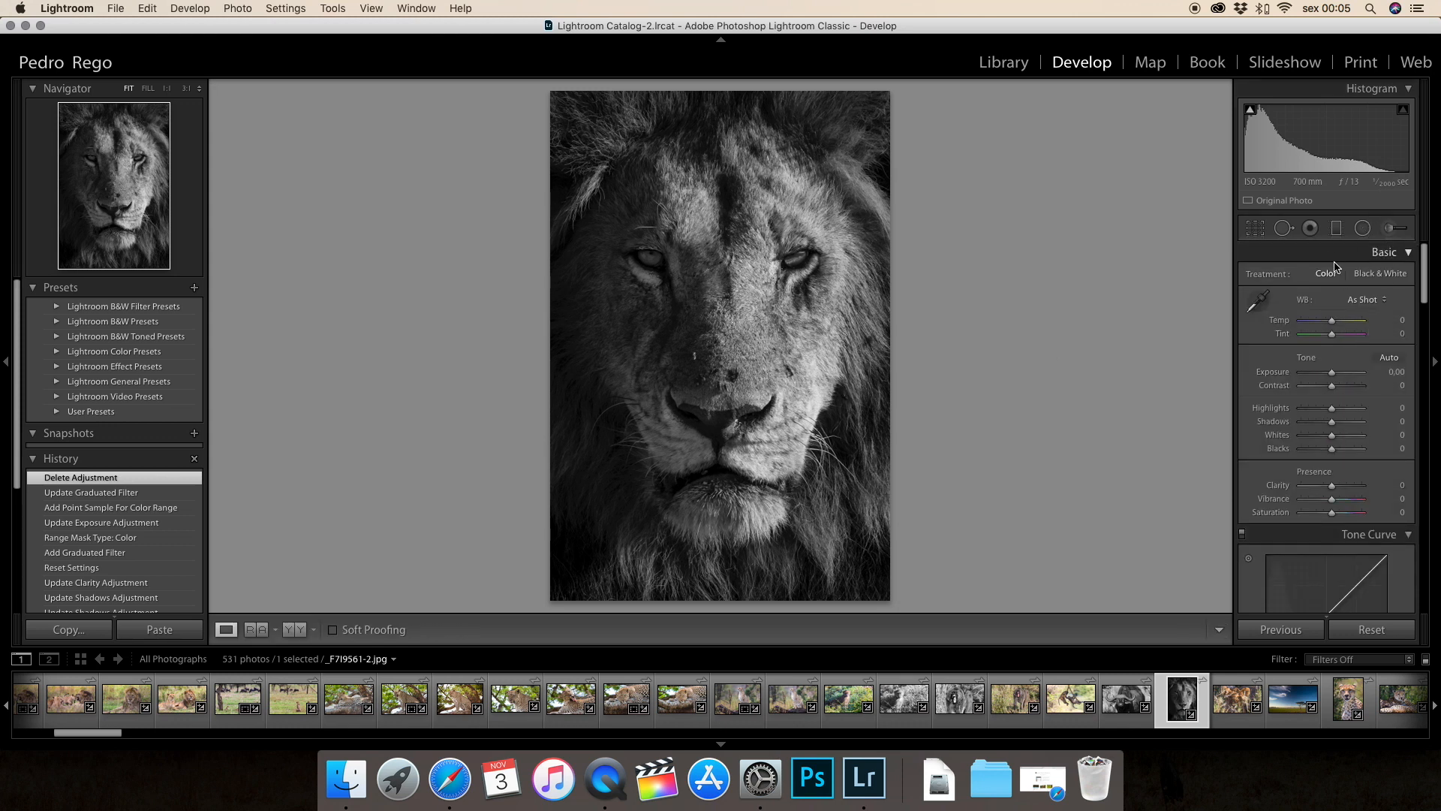
pyautogui.moveTo(1332, 372)
pyautogui.mouseDown()
pyautogui.moveTo(1348, 371)
pyautogui.moveTo(1331, 372)
pyautogui.mouseUp()
pyautogui.click(1393, 372)
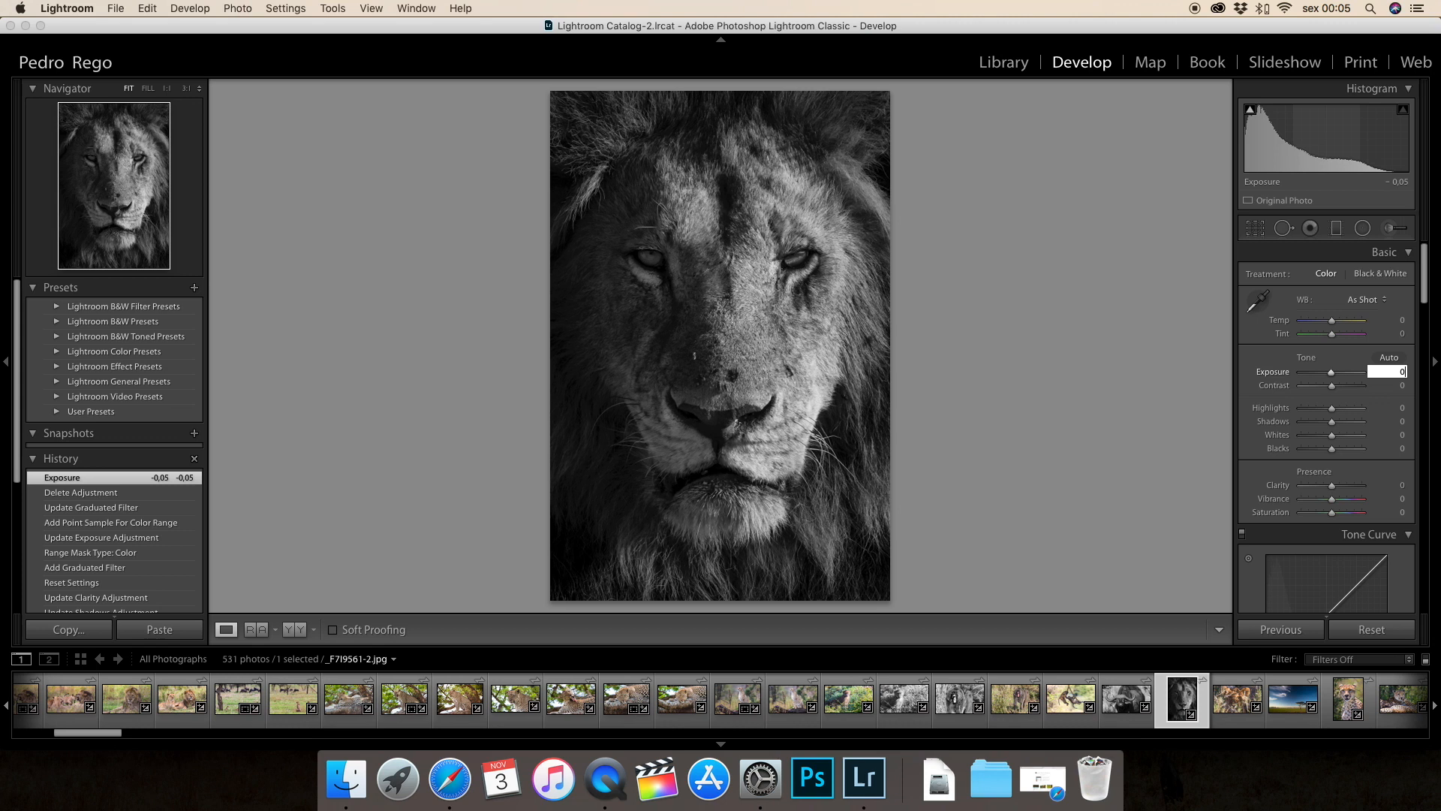
pyautogui.press('Return')
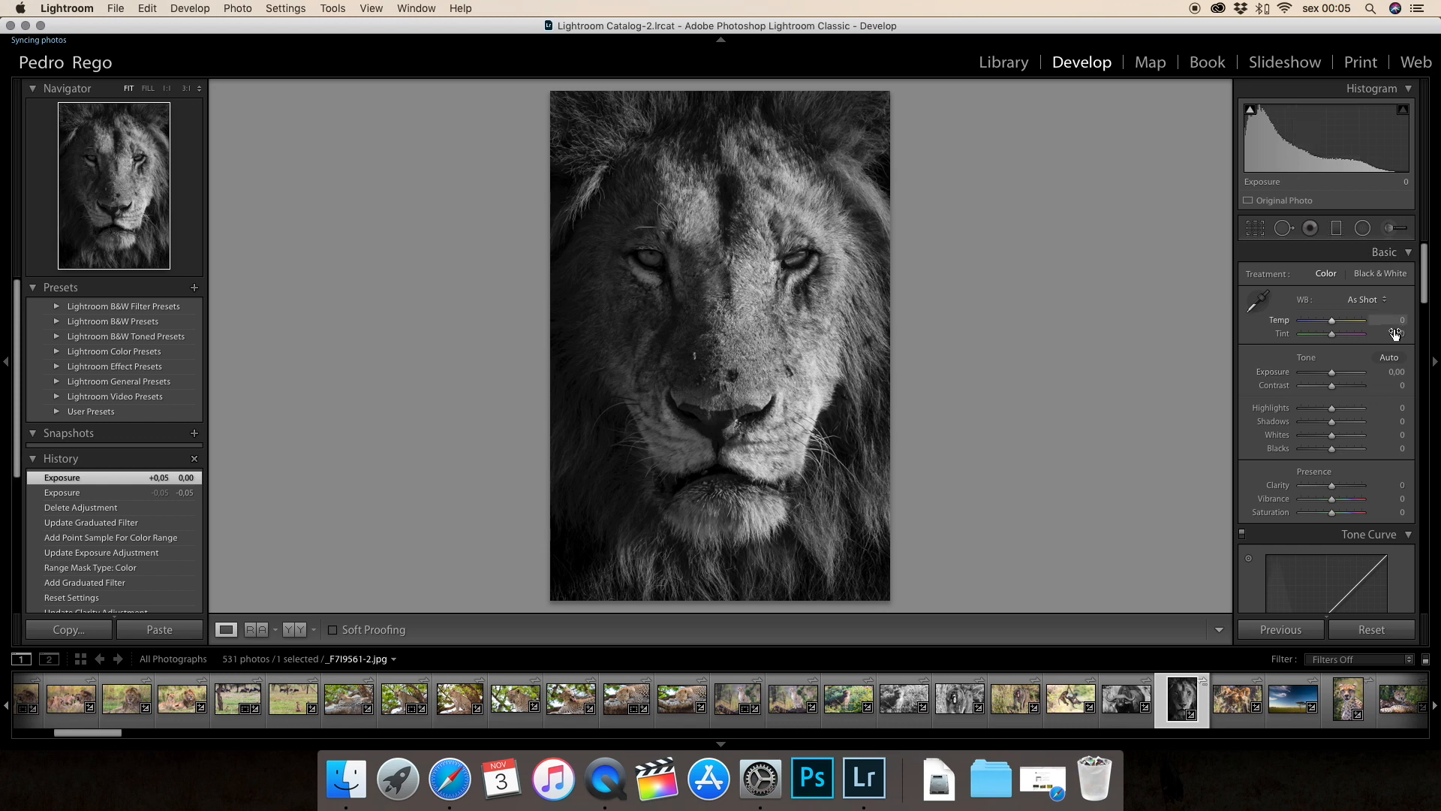
# Paint an Adjustment Brush mask over the whole lion portrait, with the selected mask overlay shown.
pyautogui.click(1402, 229)
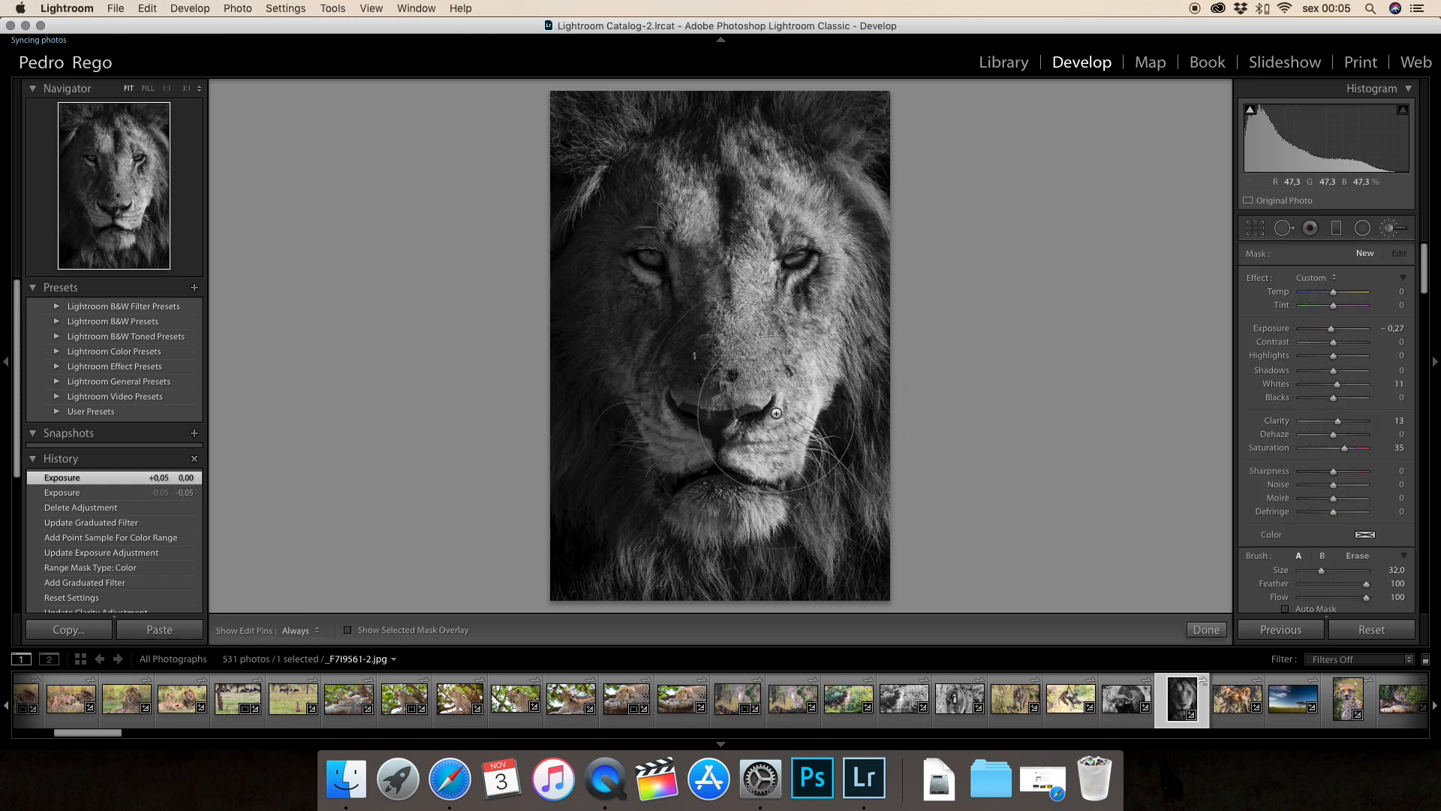
pyautogui.moveTo(593, 153)
pyautogui.mouseDown()
pyautogui.moveTo(695, 197)
pyautogui.moveTo(616, 155)
pyautogui.moveTo(750, 142)
pyautogui.moveTo(850, 175)
pyautogui.moveTo(807, 151)
pyautogui.moveTo(763, 180)
pyautogui.moveTo(757, 325)
pyautogui.moveTo(676, 250)
pyautogui.moveTo(735, 404)
pyautogui.moveTo(683, 369)
pyautogui.moveTo(617, 428)
pyautogui.moveTo(668, 552)
pyautogui.moveTo(848, 518)
pyautogui.mouseUp()
pyautogui.click(347, 630)
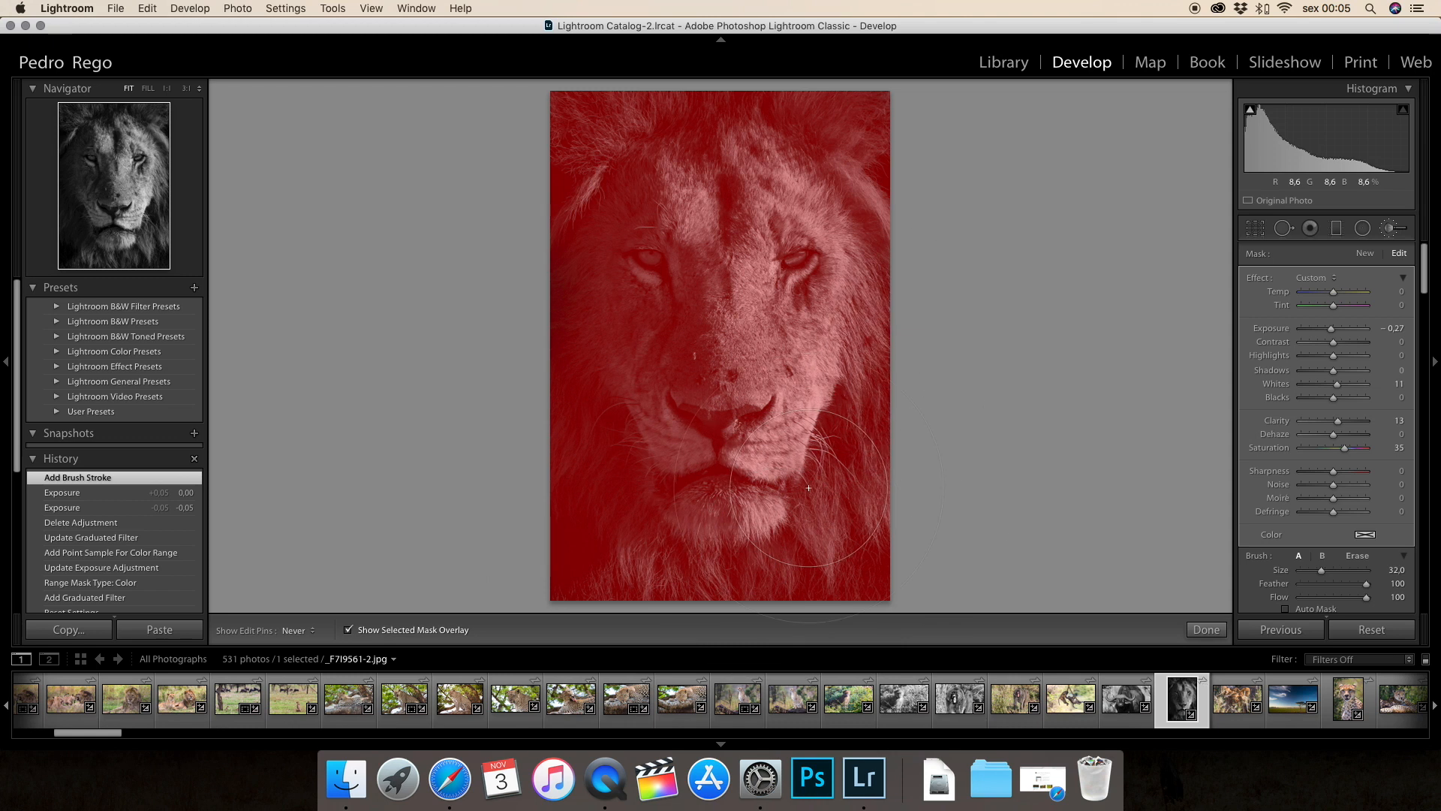
pyautogui.moveTo(741, 147)
pyautogui.mouseDown()
pyautogui.moveTo(636, 398)
pyautogui.moveTo(647, 410)
pyautogui.moveTo(633, 297)
pyautogui.mouseUp()
pyautogui.press('h')
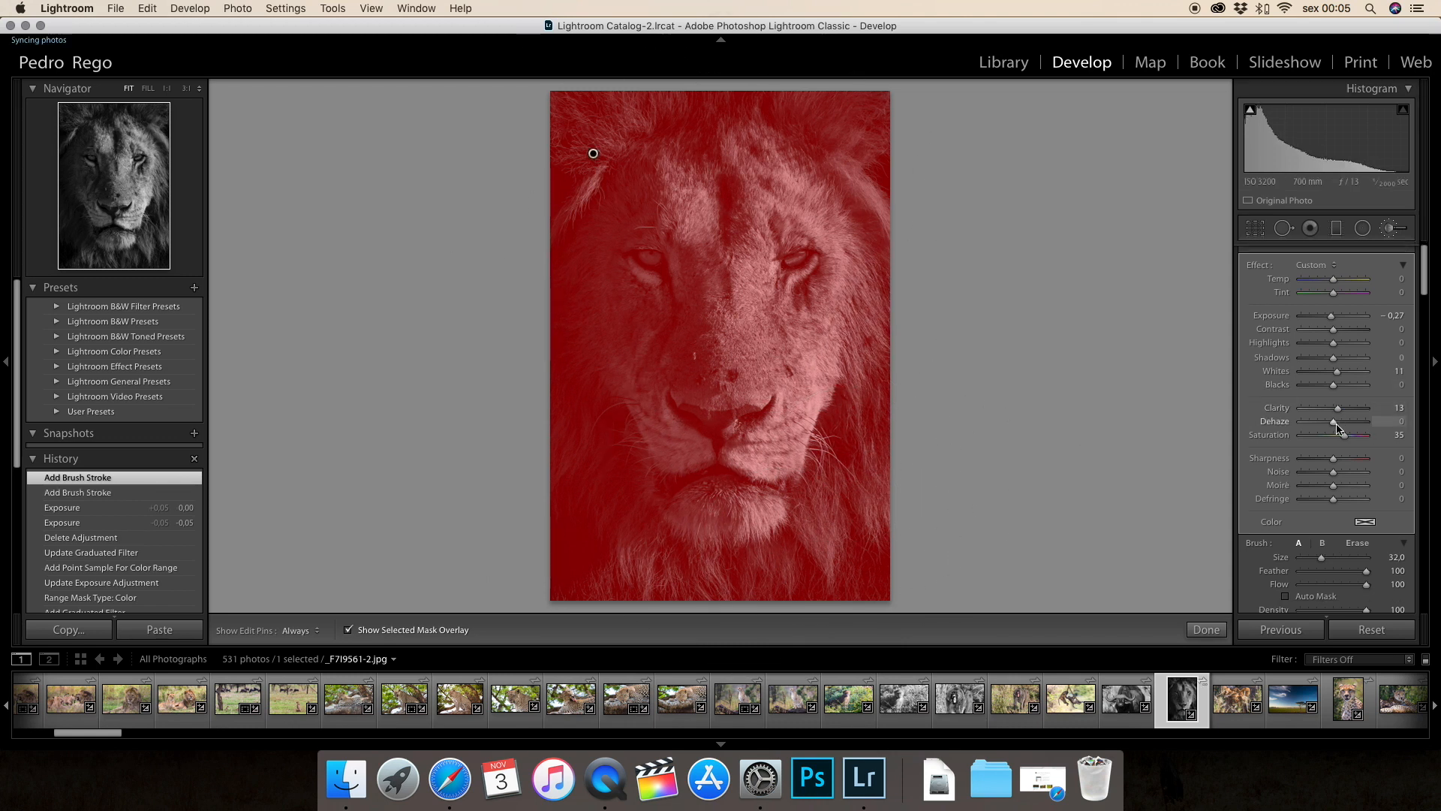
pyautogui.scroll(-5, 1322, 420)
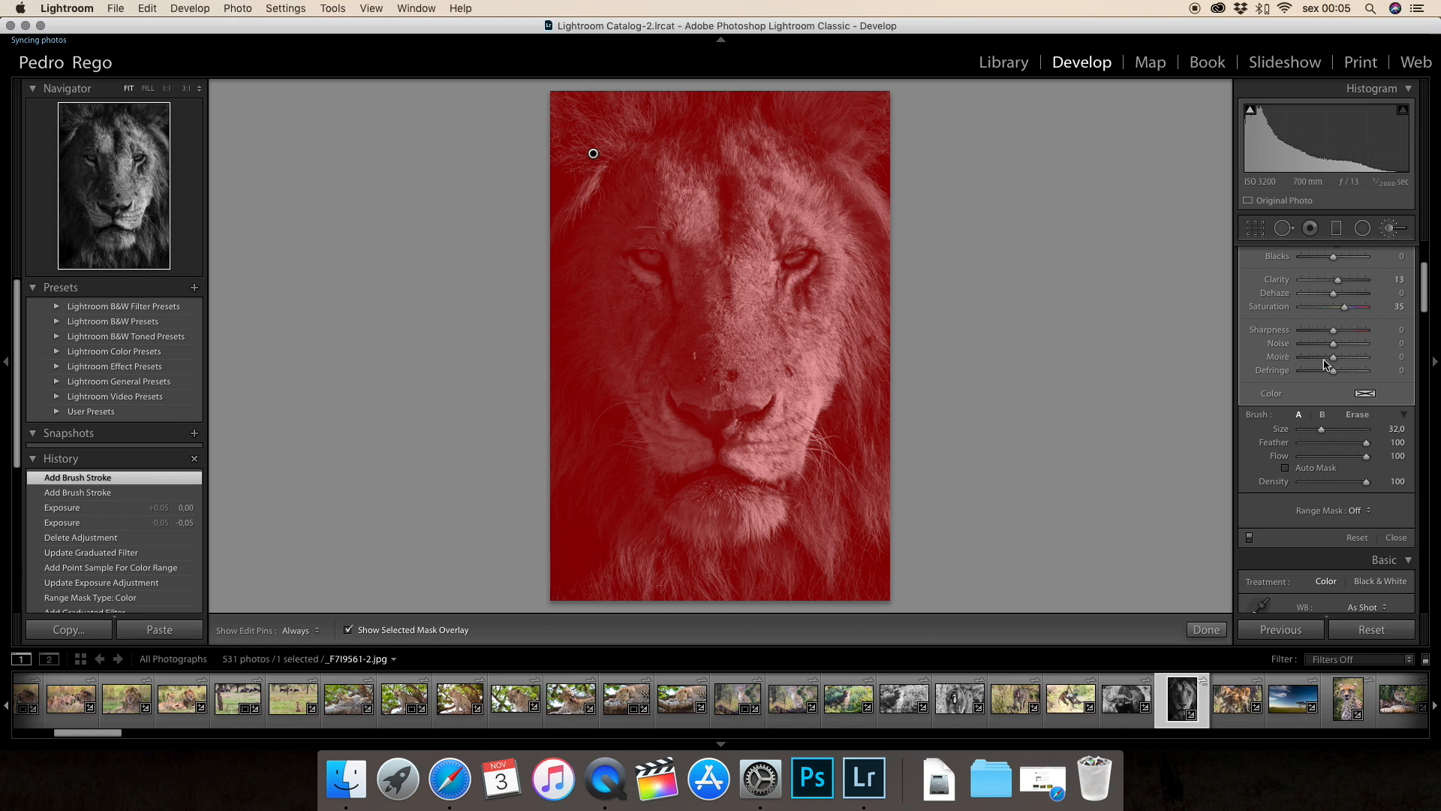
pyautogui.scroll(4, 1337, 472)
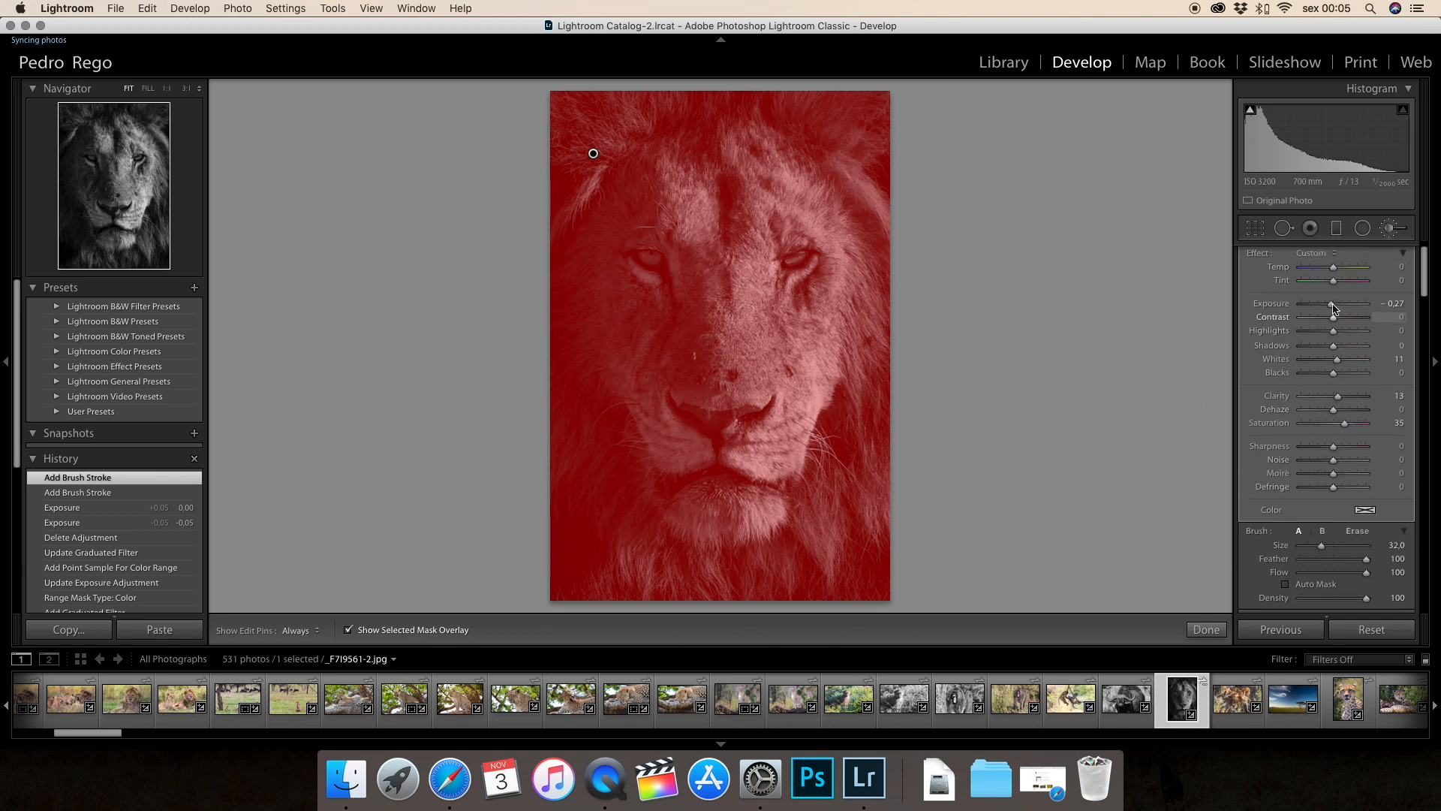
# Set the brush mask's exposure to −0.03 without the overlay, and limit it with a Color range mask sampled from the lion's bright cheek.
pyautogui.click(348, 629)
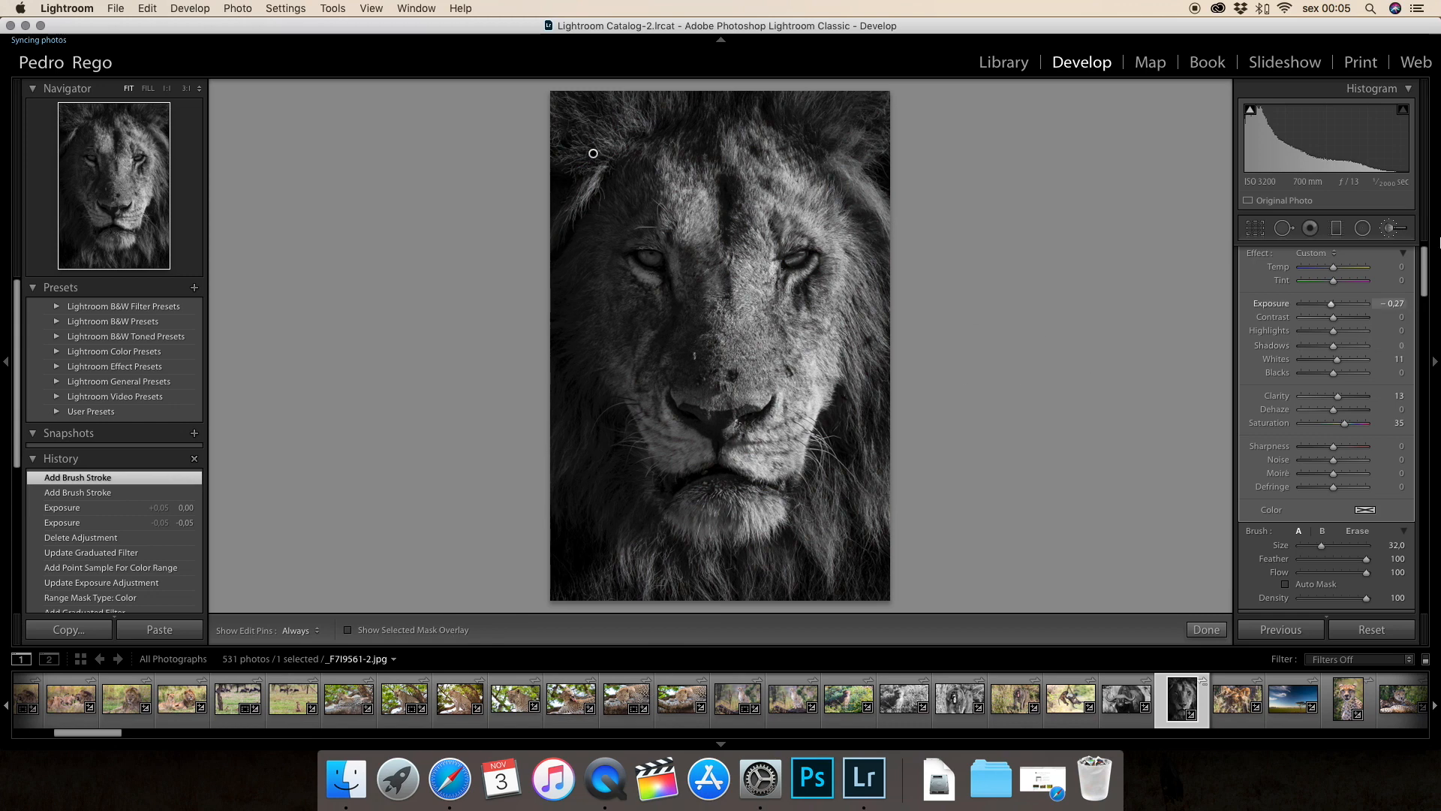
pyautogui.moveTo(1334, 305)
pyautogui.mouseDown()
pyautogui.moveTo(1352, 304)
pyautogui.moveTo(1309, 305)
pyautogui.moveTo(1351, 304)
pyautogui.moveTo(1333, 314)
pyautogui.mouseUp()
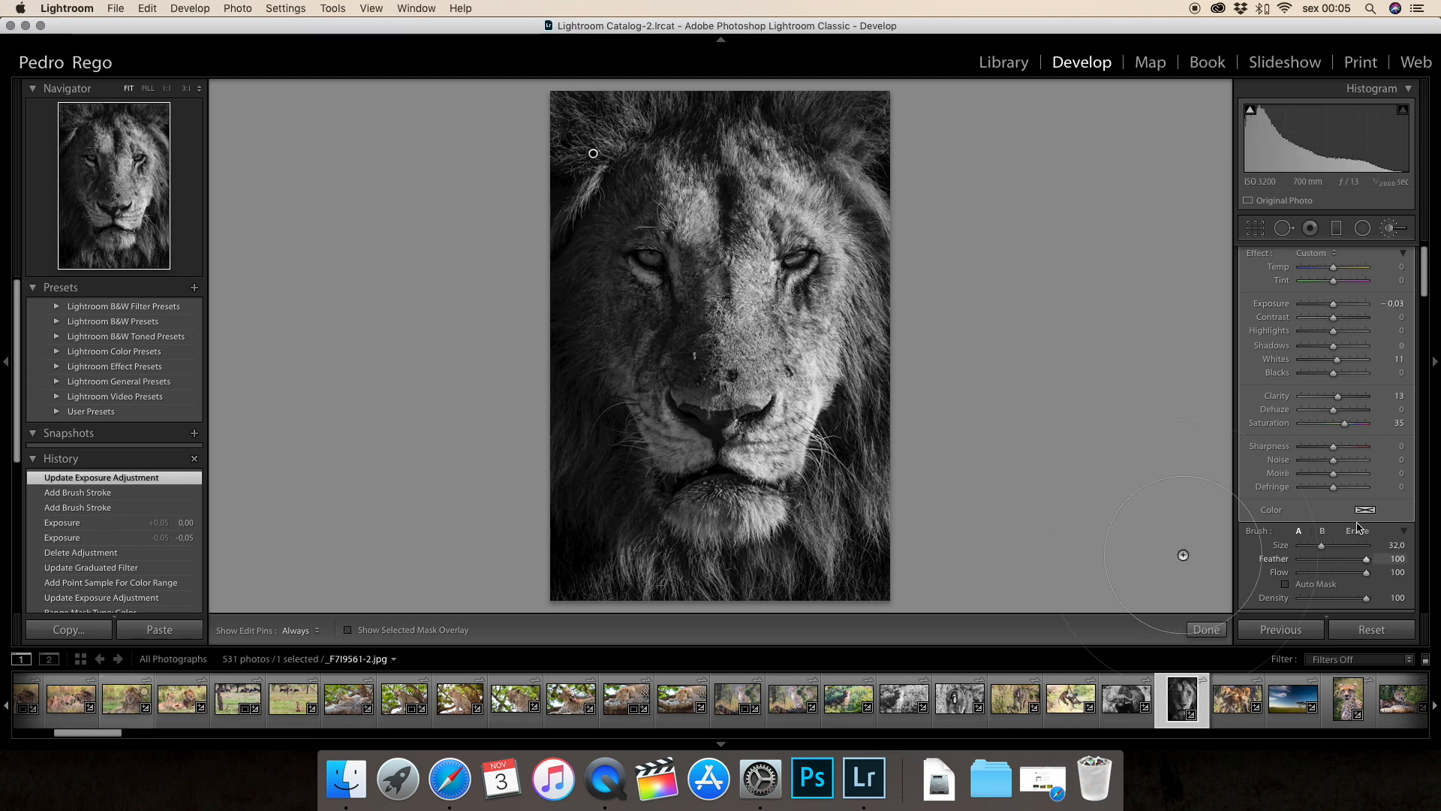
pyautogui.scroll(-5, 1354, 525)
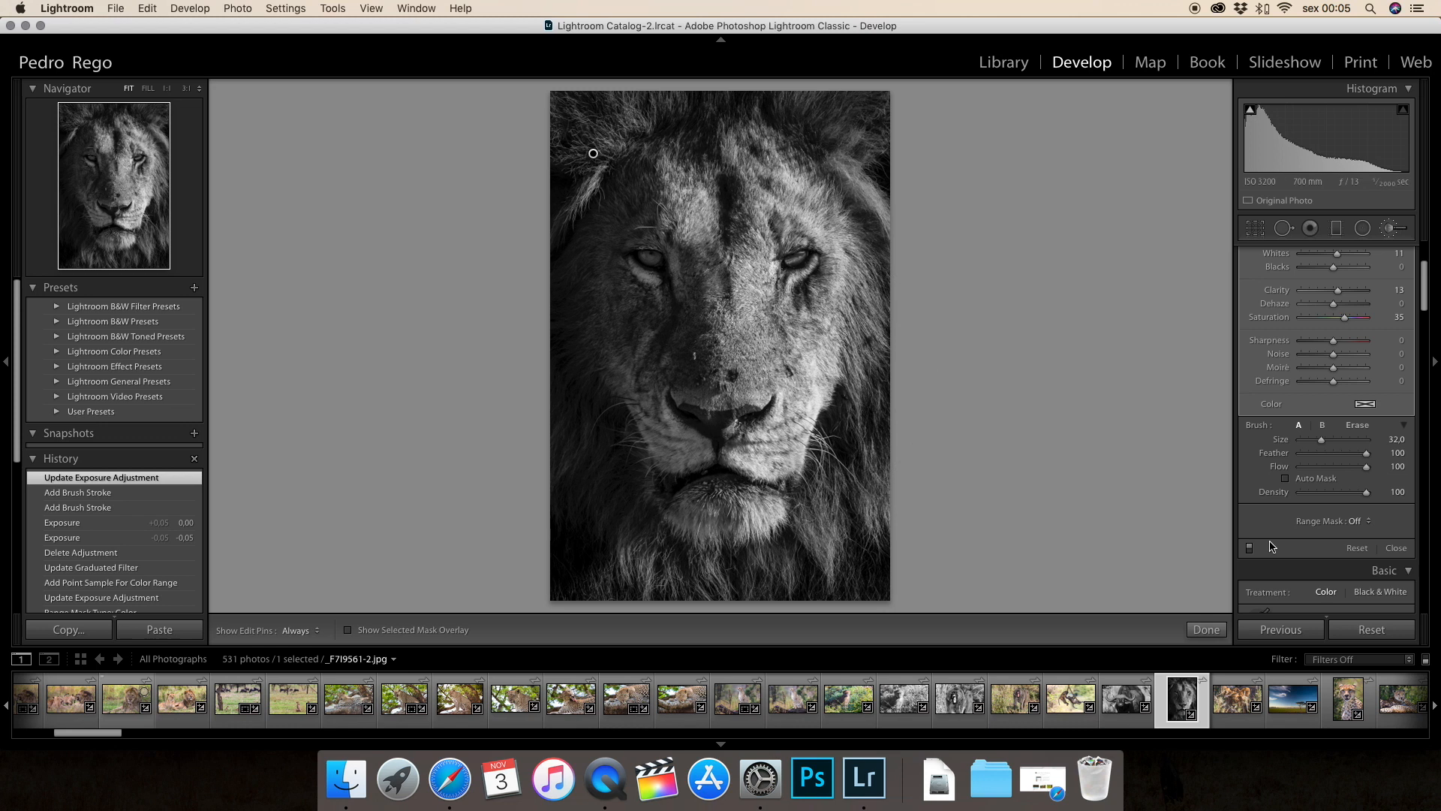
pyautogui.click(1356, 523)
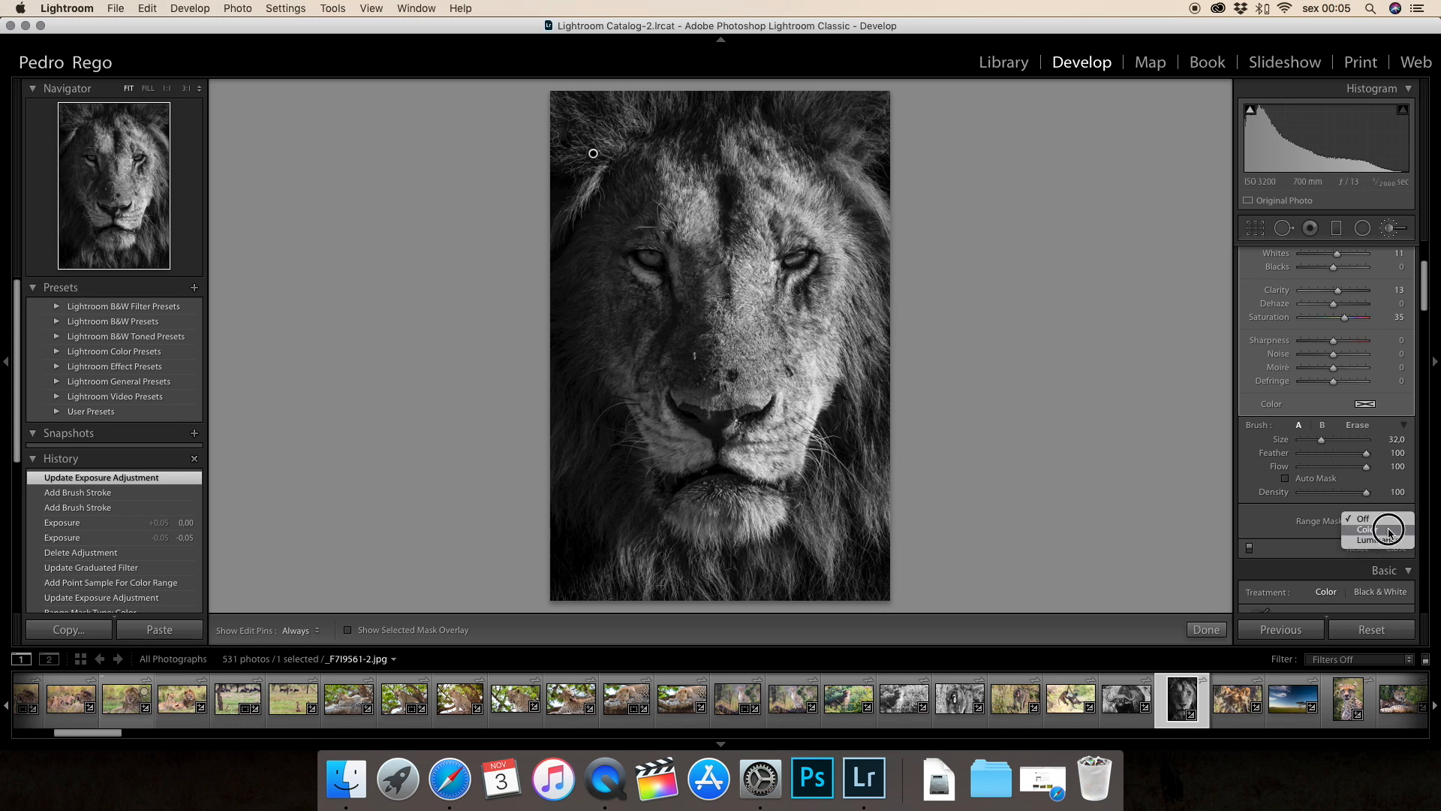
pyautogui.click(1389, 530)
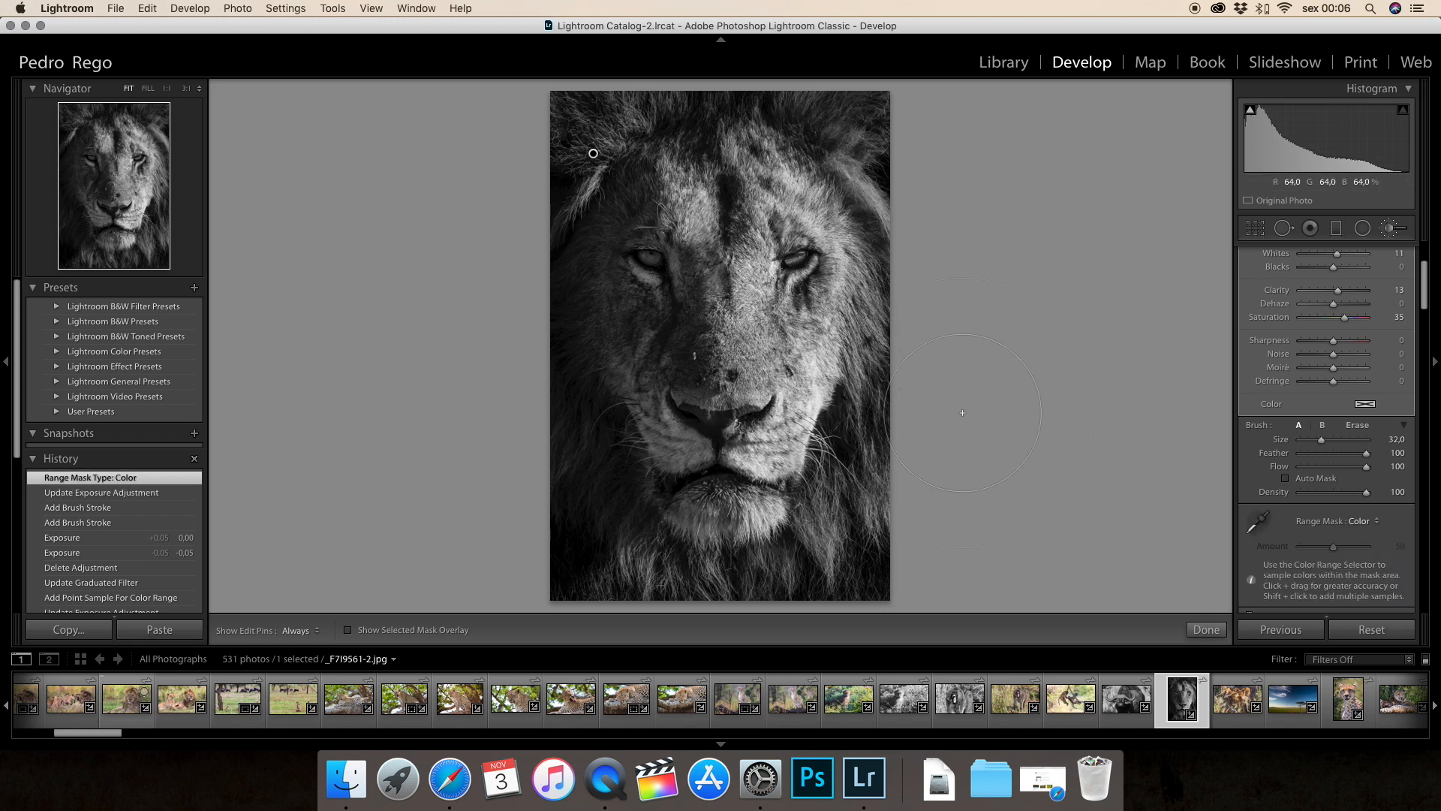
pyautogui.click(1258, 521)
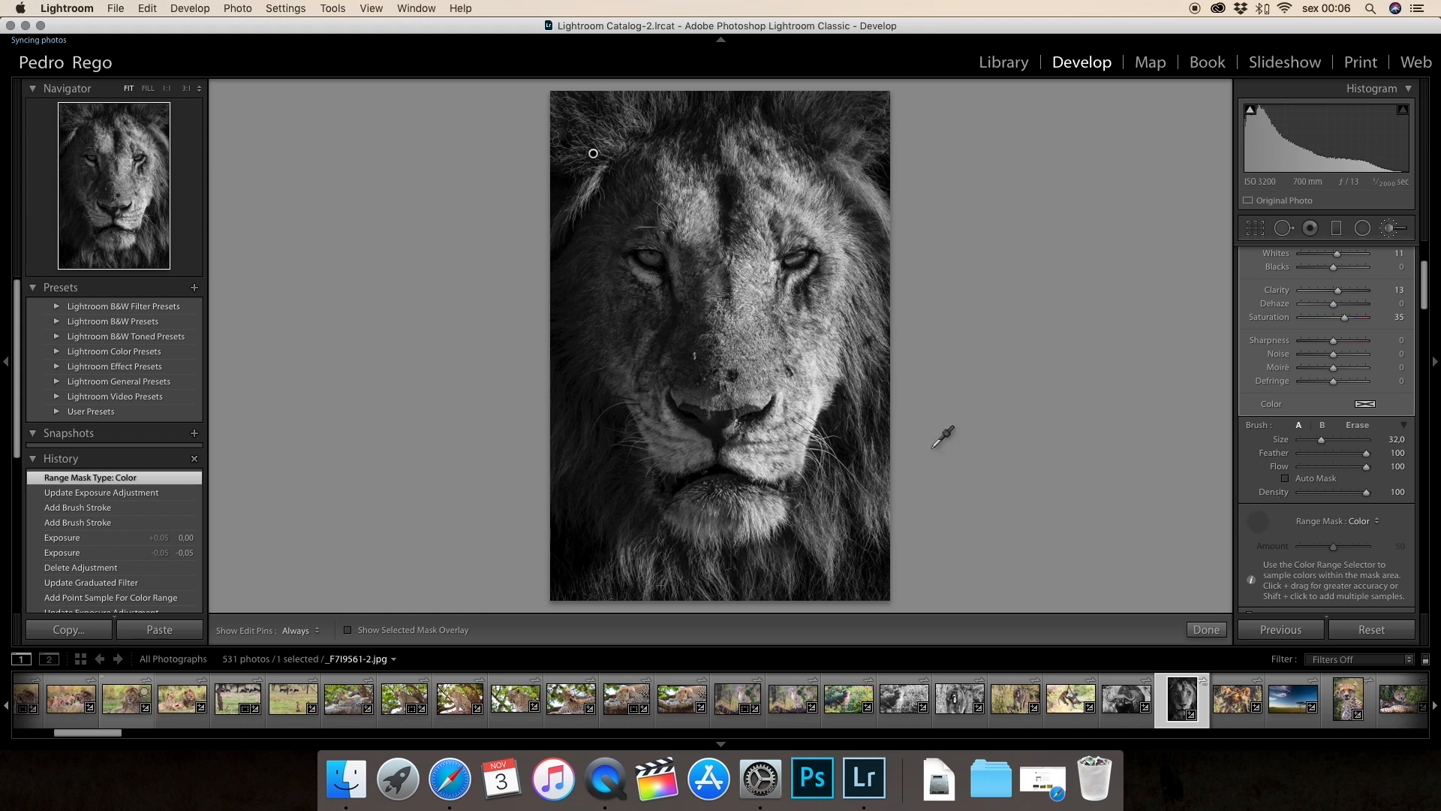
pyautogui.click(816, 364)
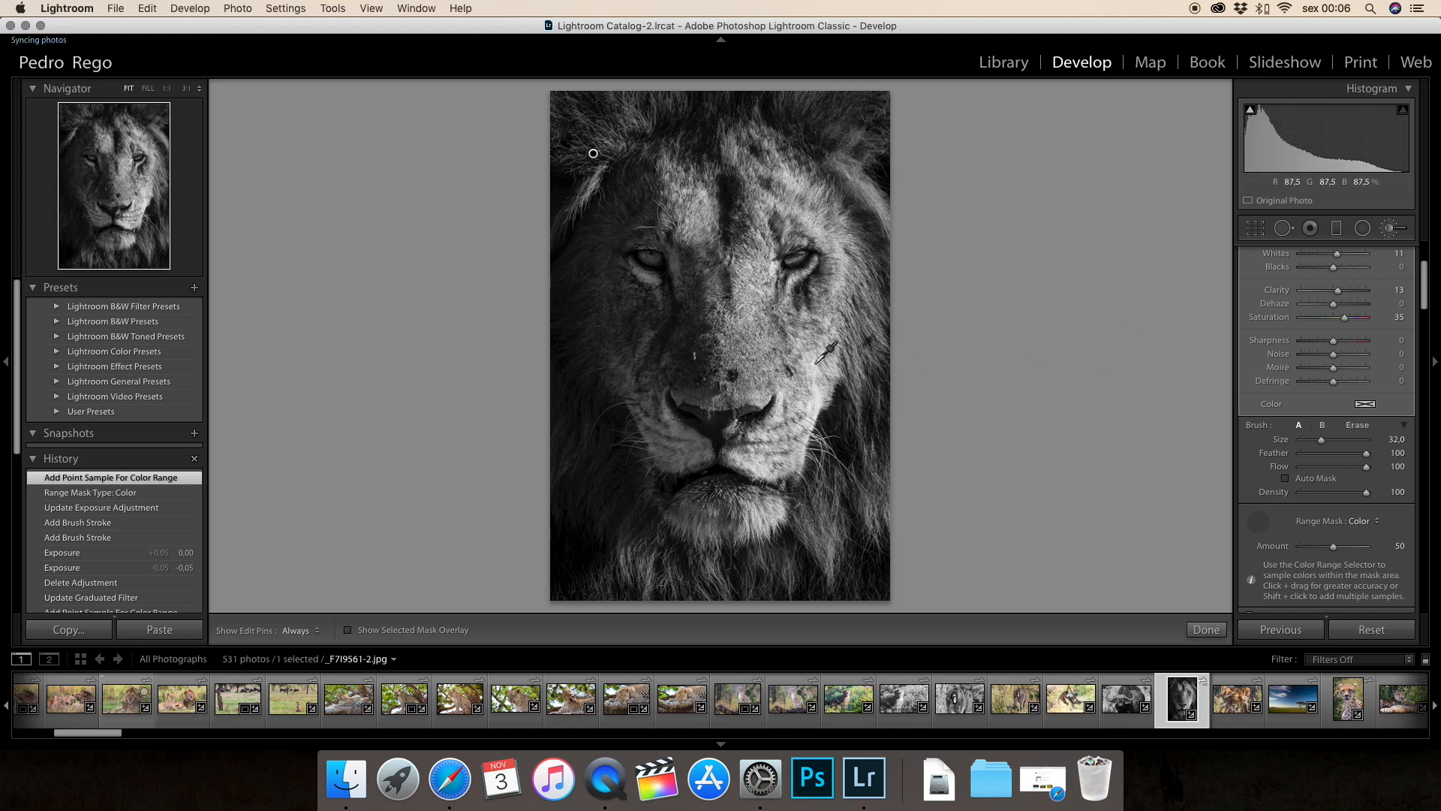
pyautogui.press('Escape')
# Set the brush mask's exposure to 0.18, contrast to 23, clarity to 7, dehaze to 1, saturation to −10 and sharpness to 20.
pyautogui.click(138, 191)
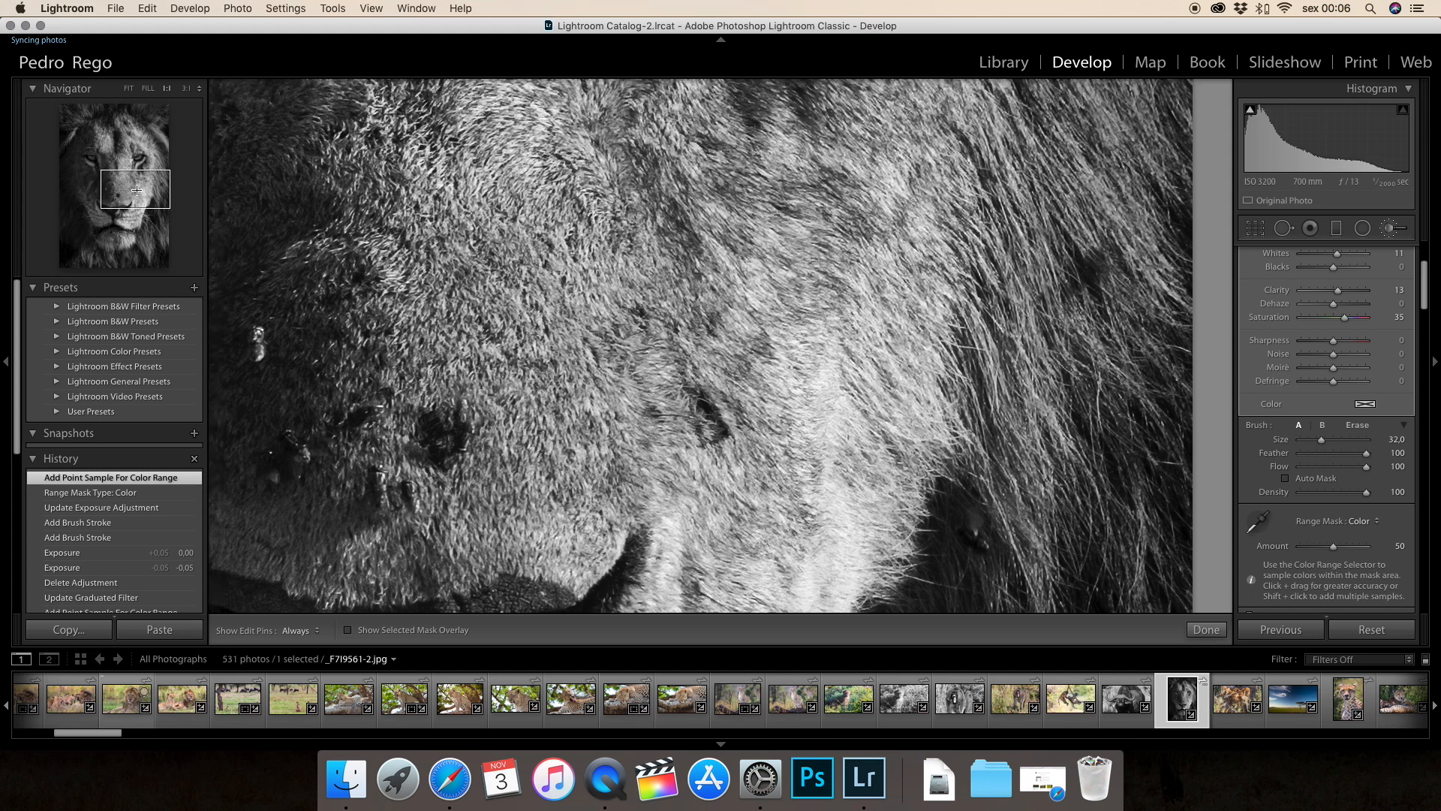
pyautogui.moveTo(136, 191); pyautogui.dragTo(131, 188)
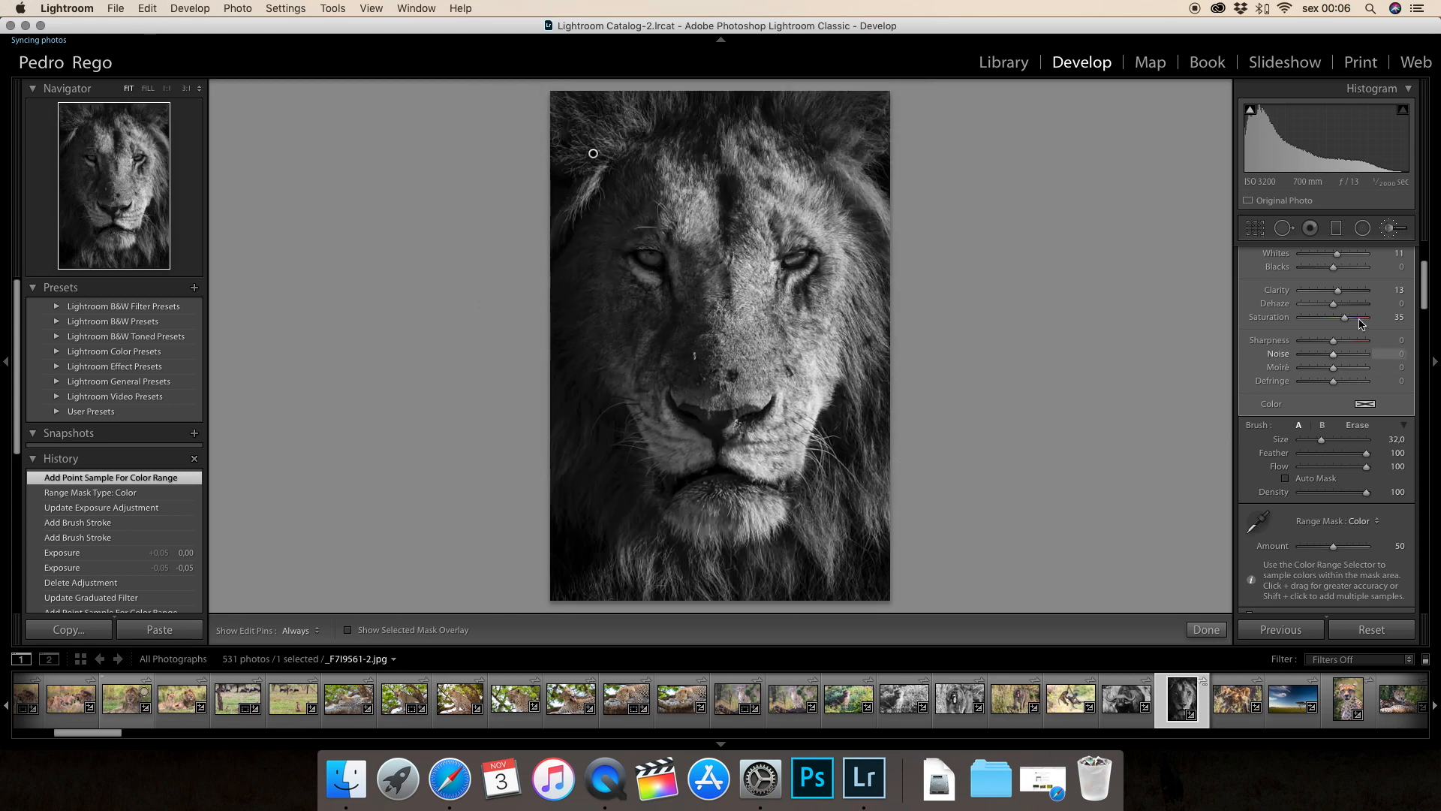
pyautogui.scroll(4, 1336, 338)
pyautogui.moveTo(1334, 329)
pyautogui.mouseDown()
pyautogui.moveTo(1315, 331)
pyautogui.moveTo(1357, 331)
pyautogui.moveTo(1322, 331)
pyautogui.moveTo(1357, 331)
pyautogui.moveTo(1336, 331)
pyautogui.mouseUp()
pyautogui.moveTo(1337, 421); pyautogui.dragTo(1334, 436)
pyautogui.click(1331, 452)
pyautogui.click(1340, 471)
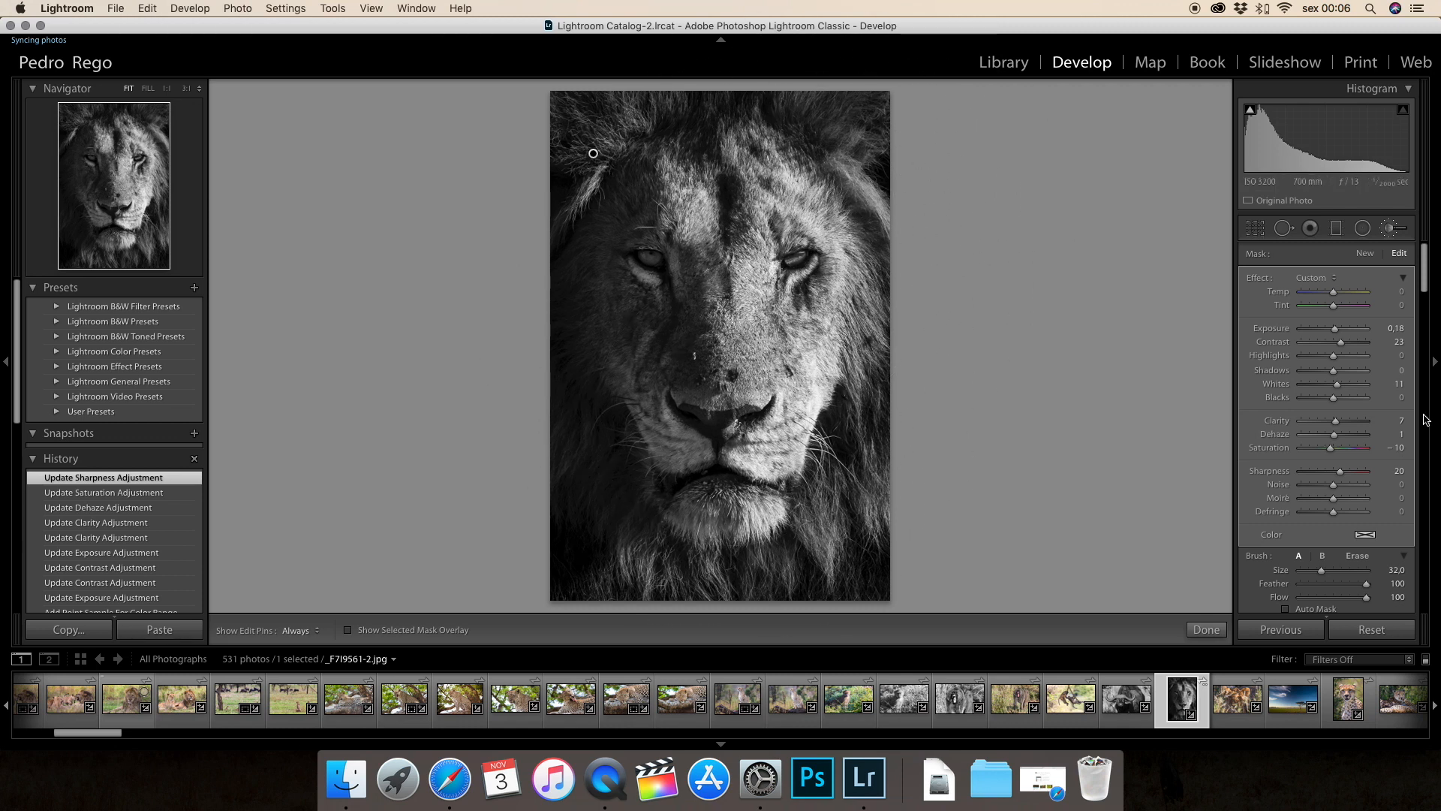
# Paint a new, second Adjustment Brush mask over the whole lion portrait, with the selected mask overlay shown.
pyautogui.scroll(-3, 1344, 555)
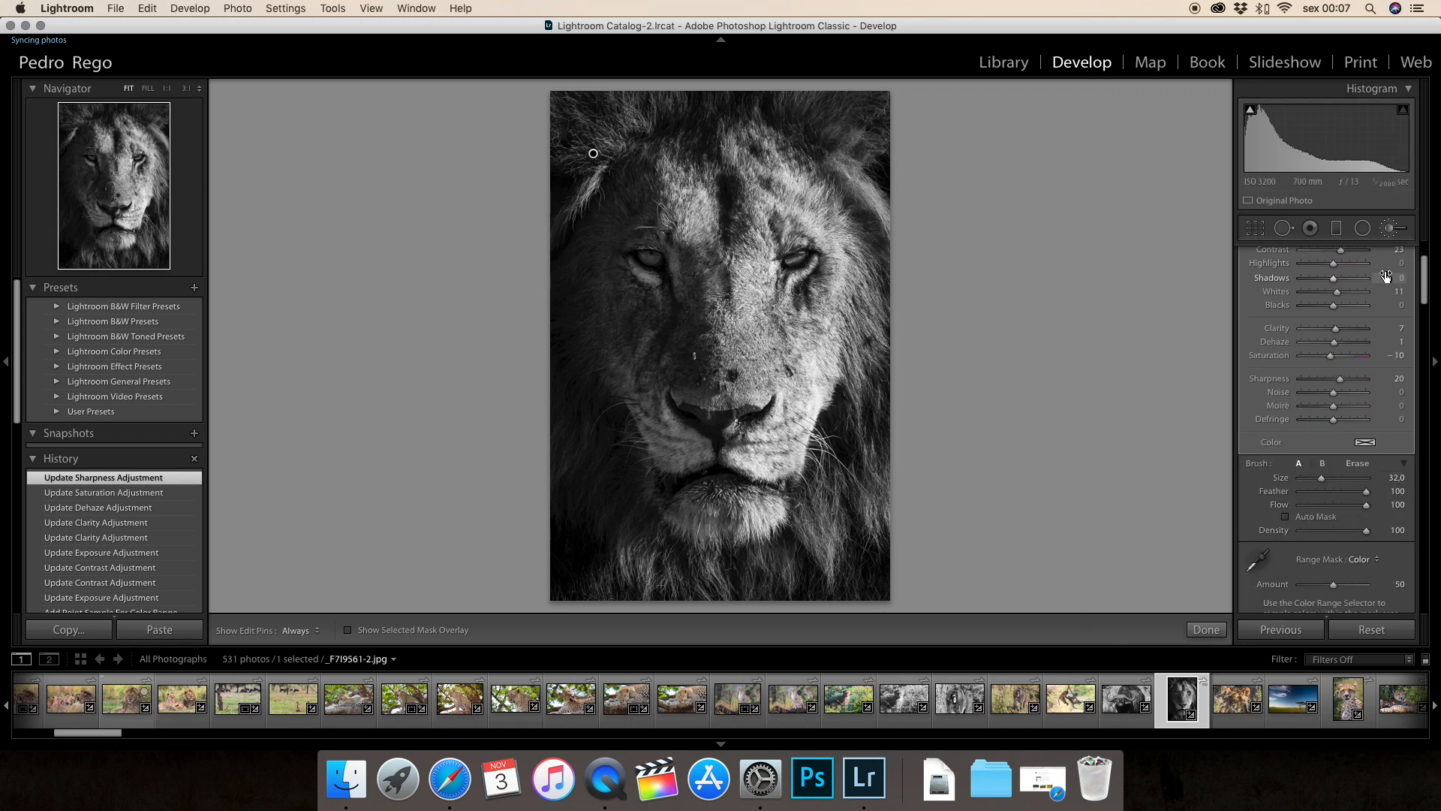
pyautogui.scroll(3, 1387, 276)
pyautogui.click(1365, 255)
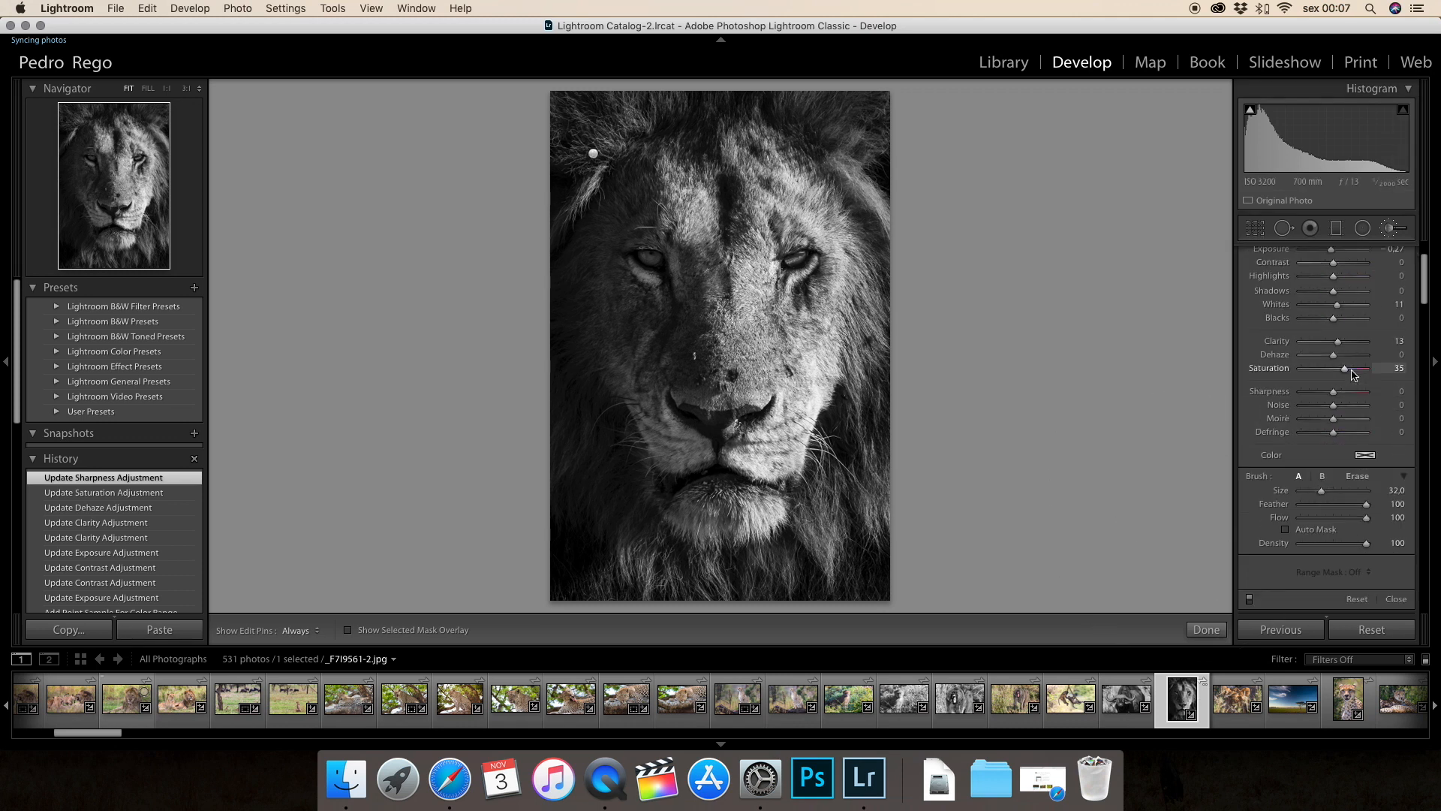
pyautogui.scroll(-5, 1336, 375)
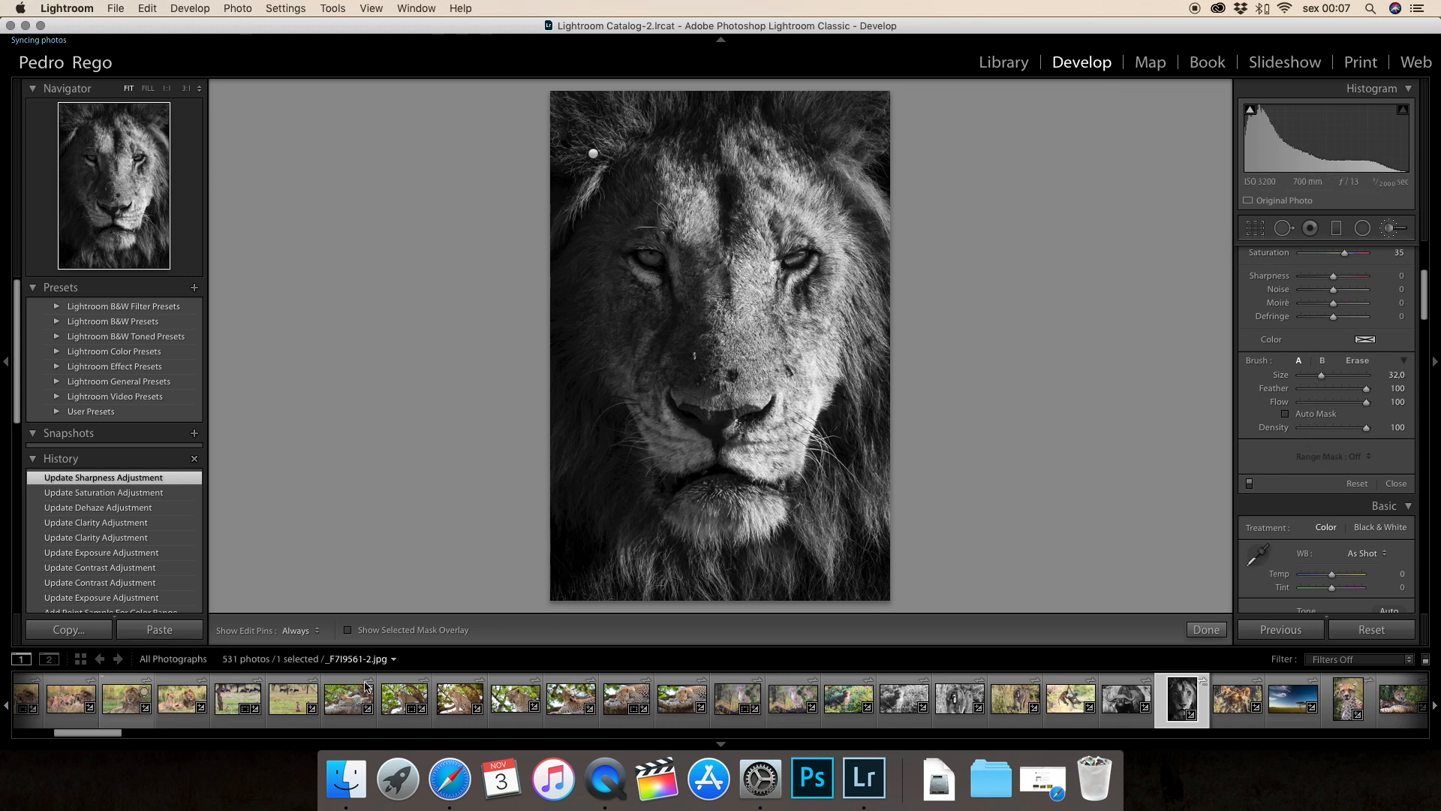
pyautogui.click(347, 629)
pyautogui.click(593, 153)
pyautogui.press('h')
pyautogui.moveTo(781, 145); pyautogui.dragTo(841, 540)
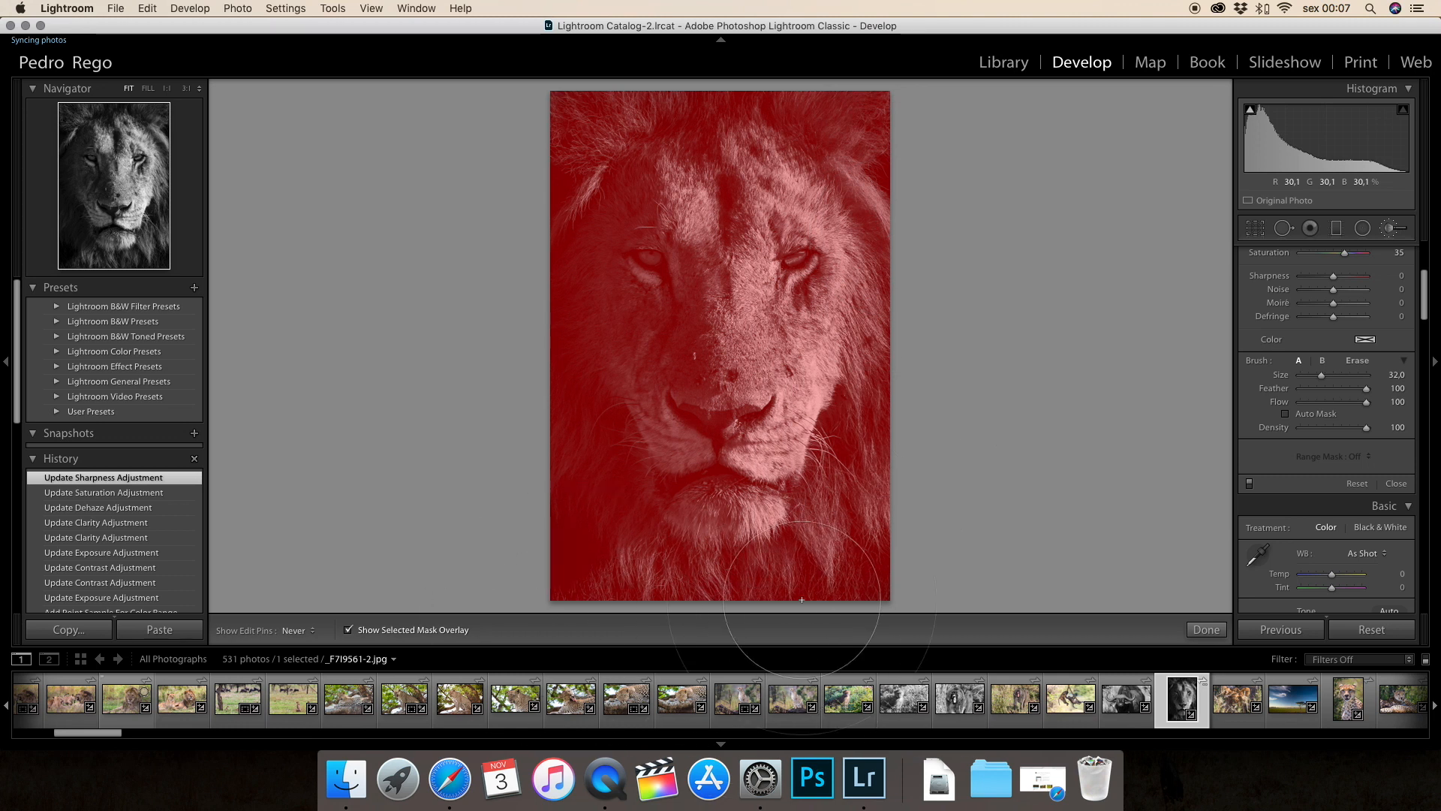
pyautogui.press('h')
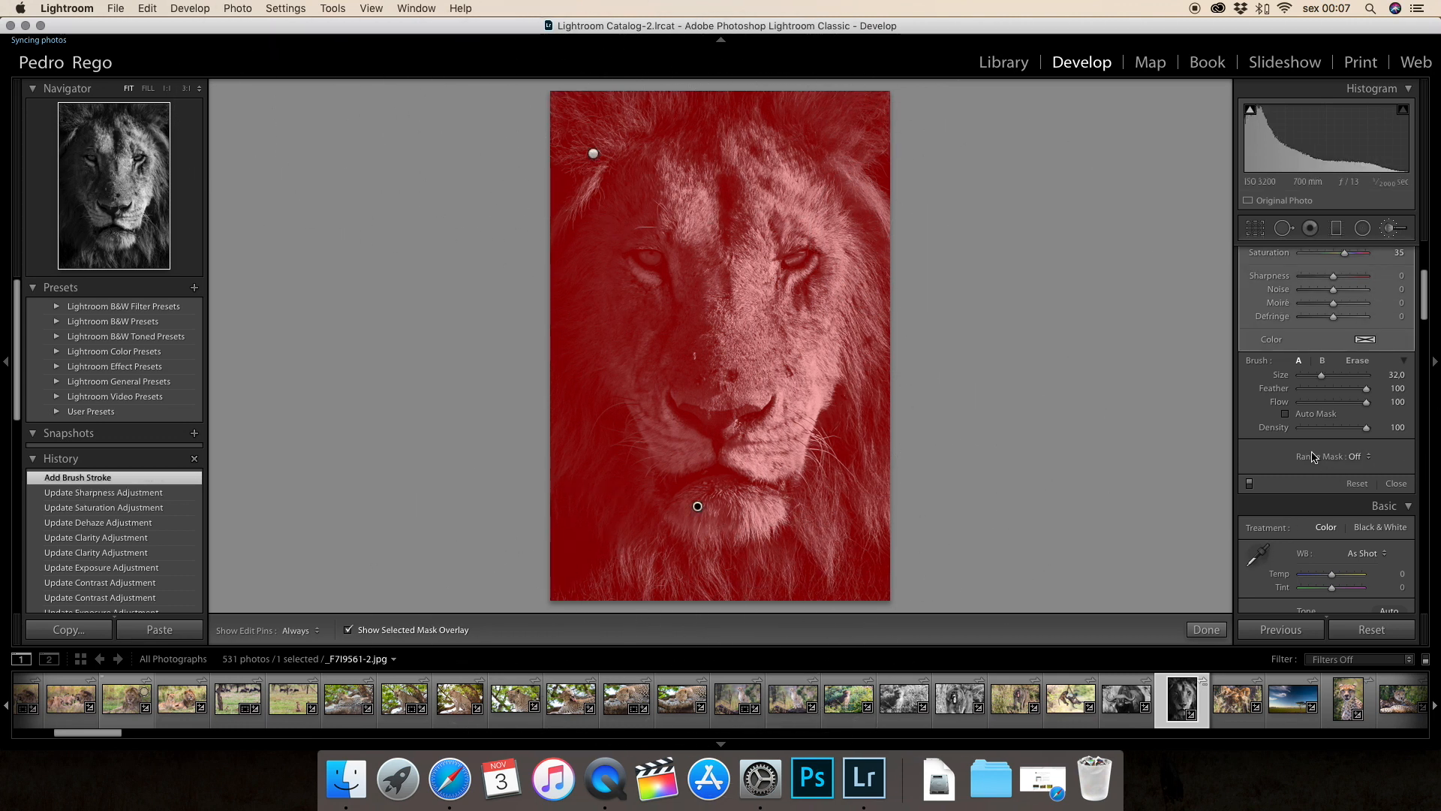
# Limit the second brush mask with a Color range mask sampled from the shaded side of the lion's muzzle.
pyautogui.click(1355, 457)
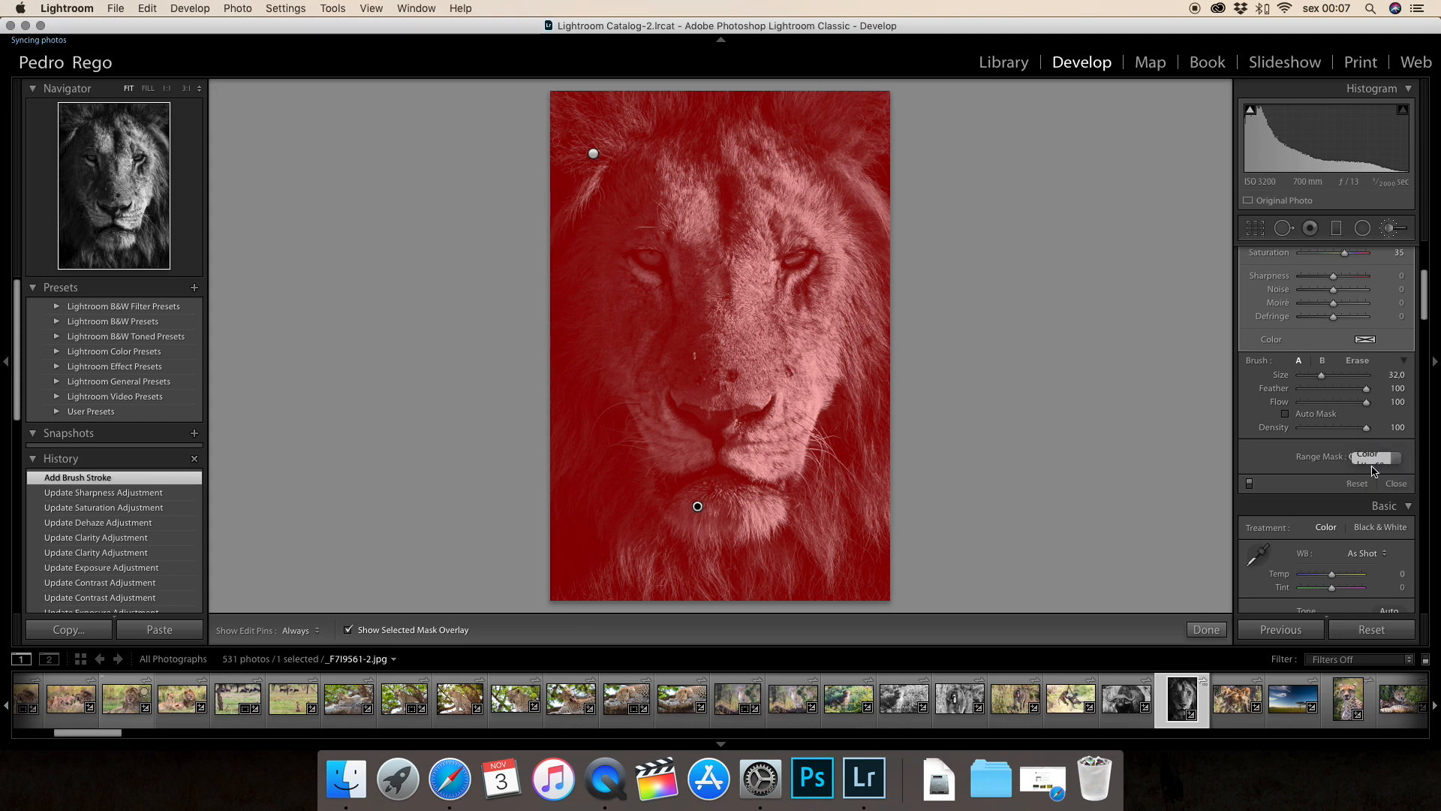
pyautogui.click(1360, 466)
pyautogui.click(1258, 456)
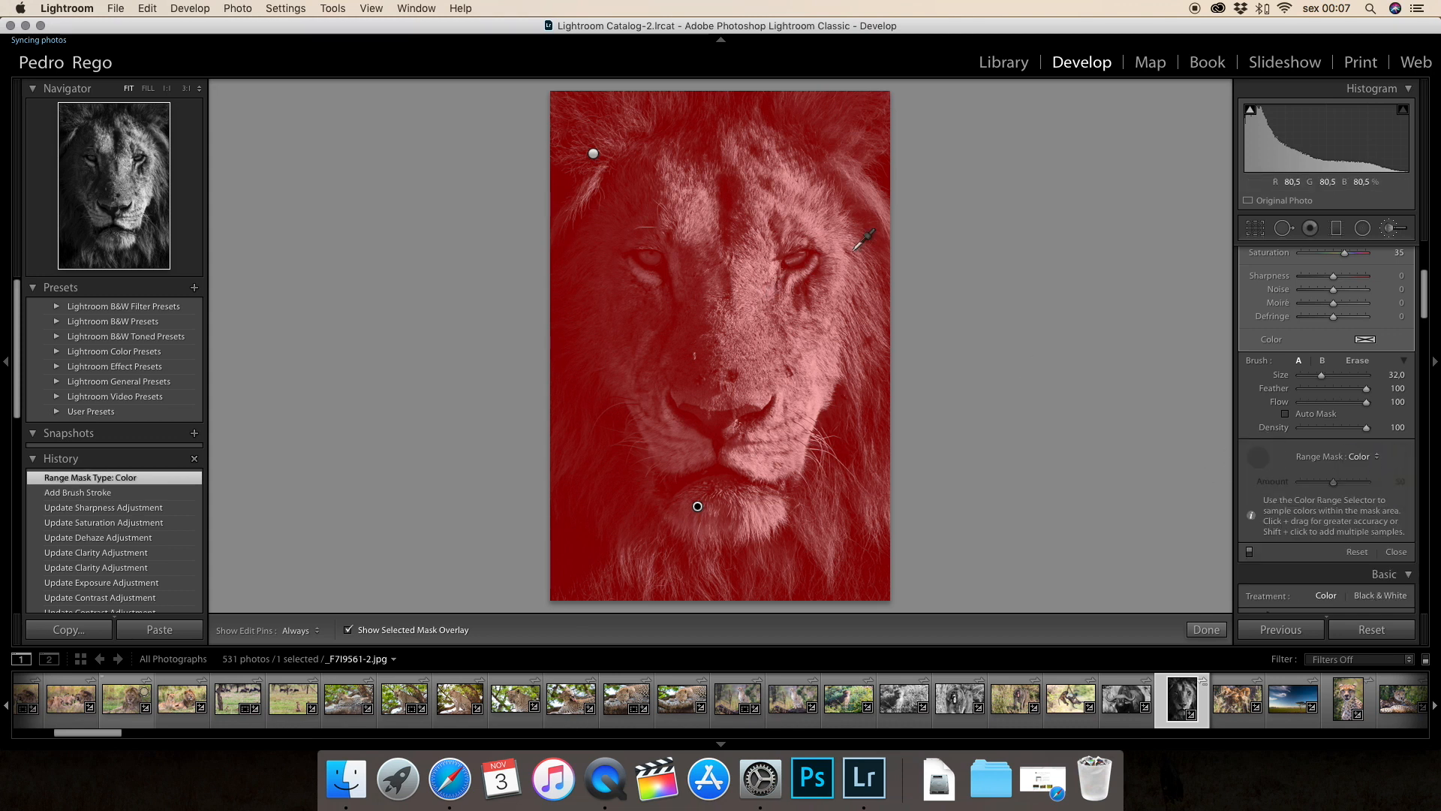
pyautogui.click(693, 372)
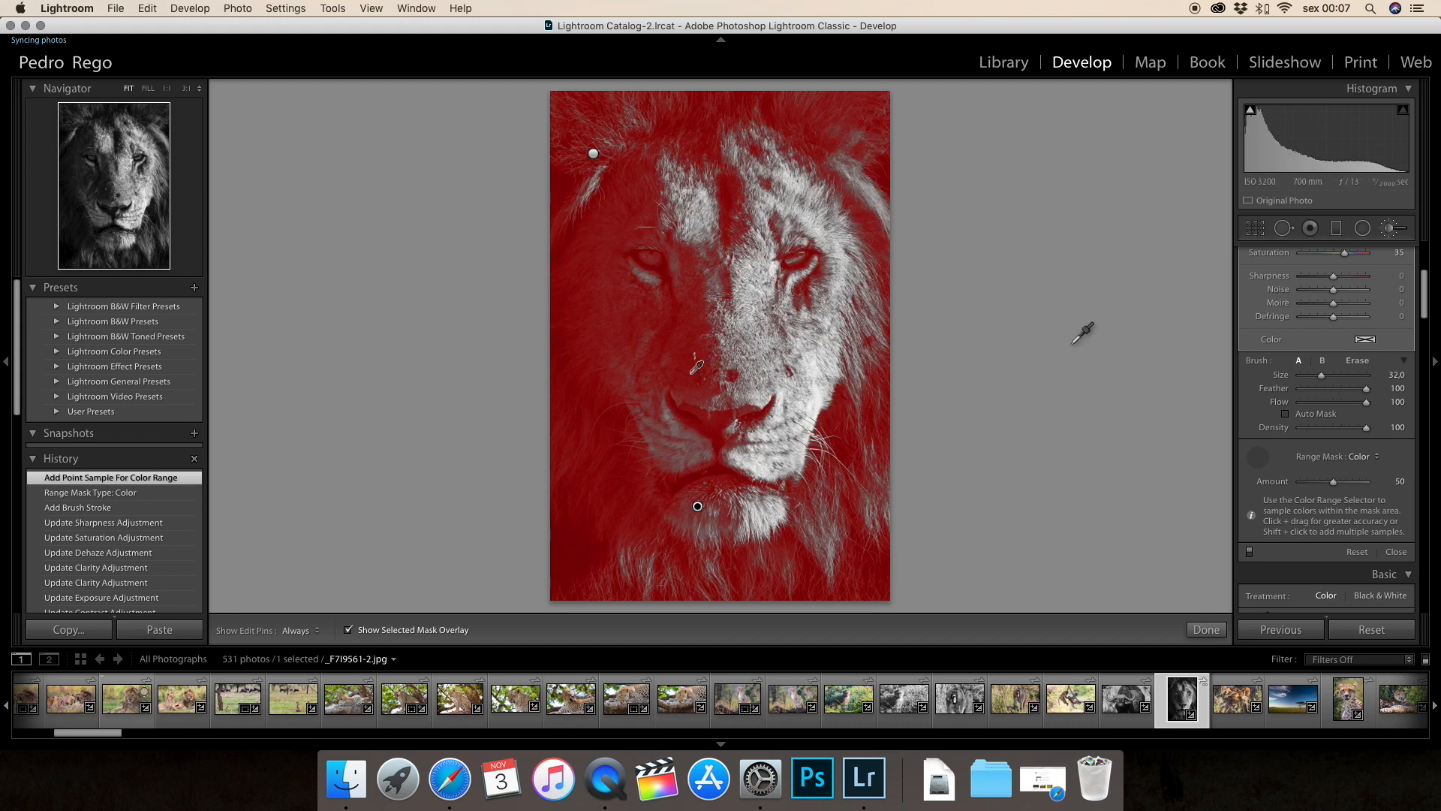
# Hide the mask overlay and set the second brush mask's exposure to −0.18 and shadows to 15.
pyautogui.click(347, 630)
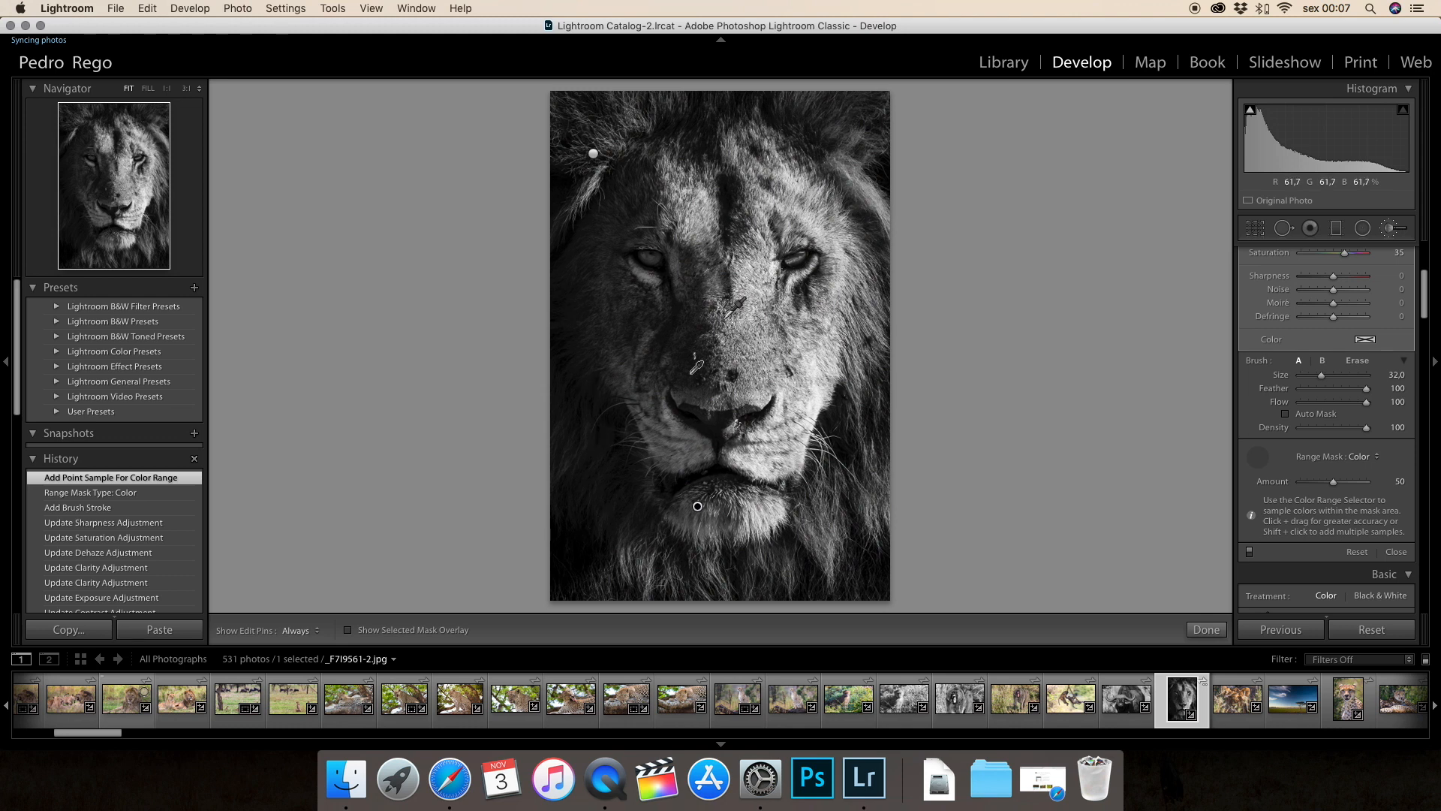
pyautogui.scroll(5, 1329, 331)
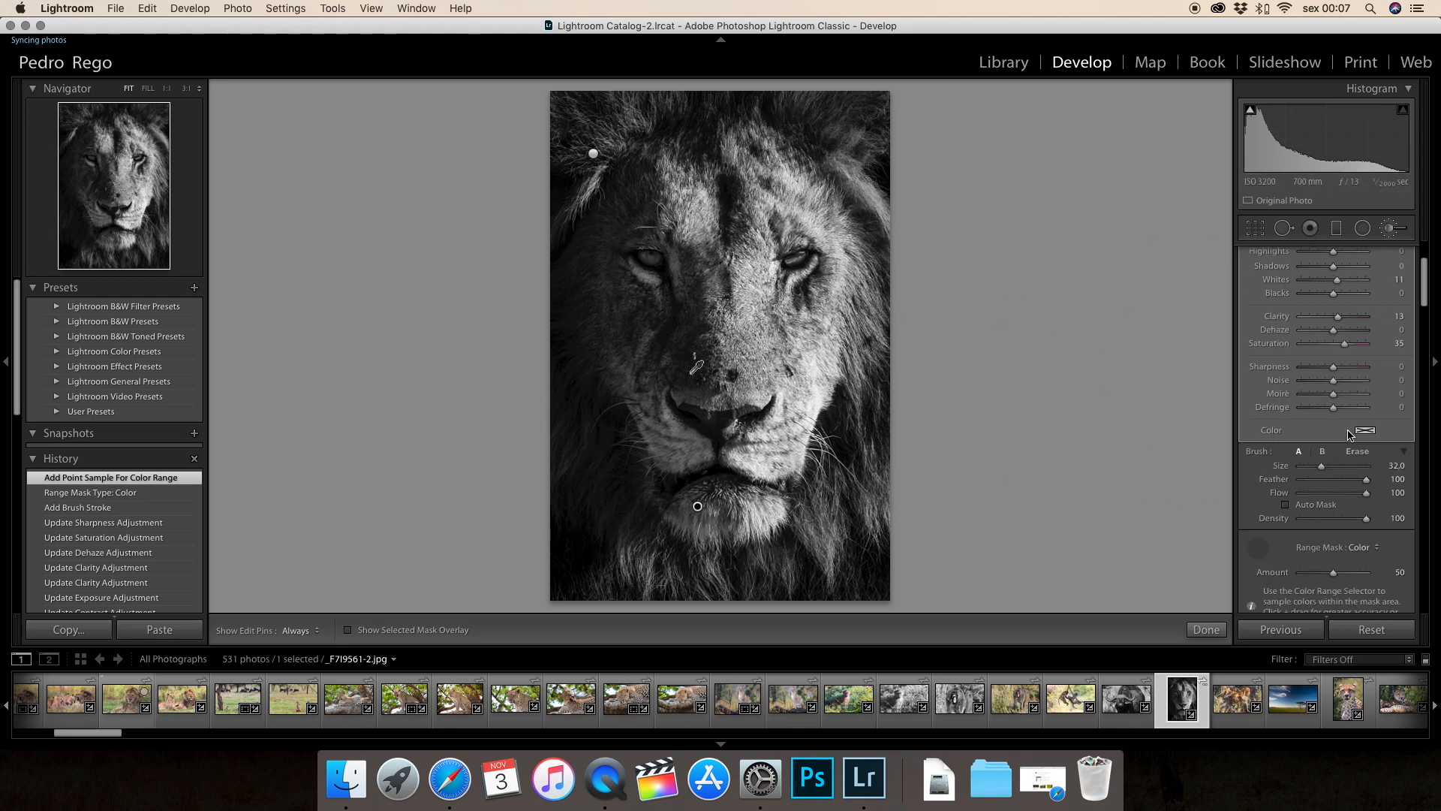
pyautogui.moveTo(1330, 330); pyautogui.dragTo(1337, 371)
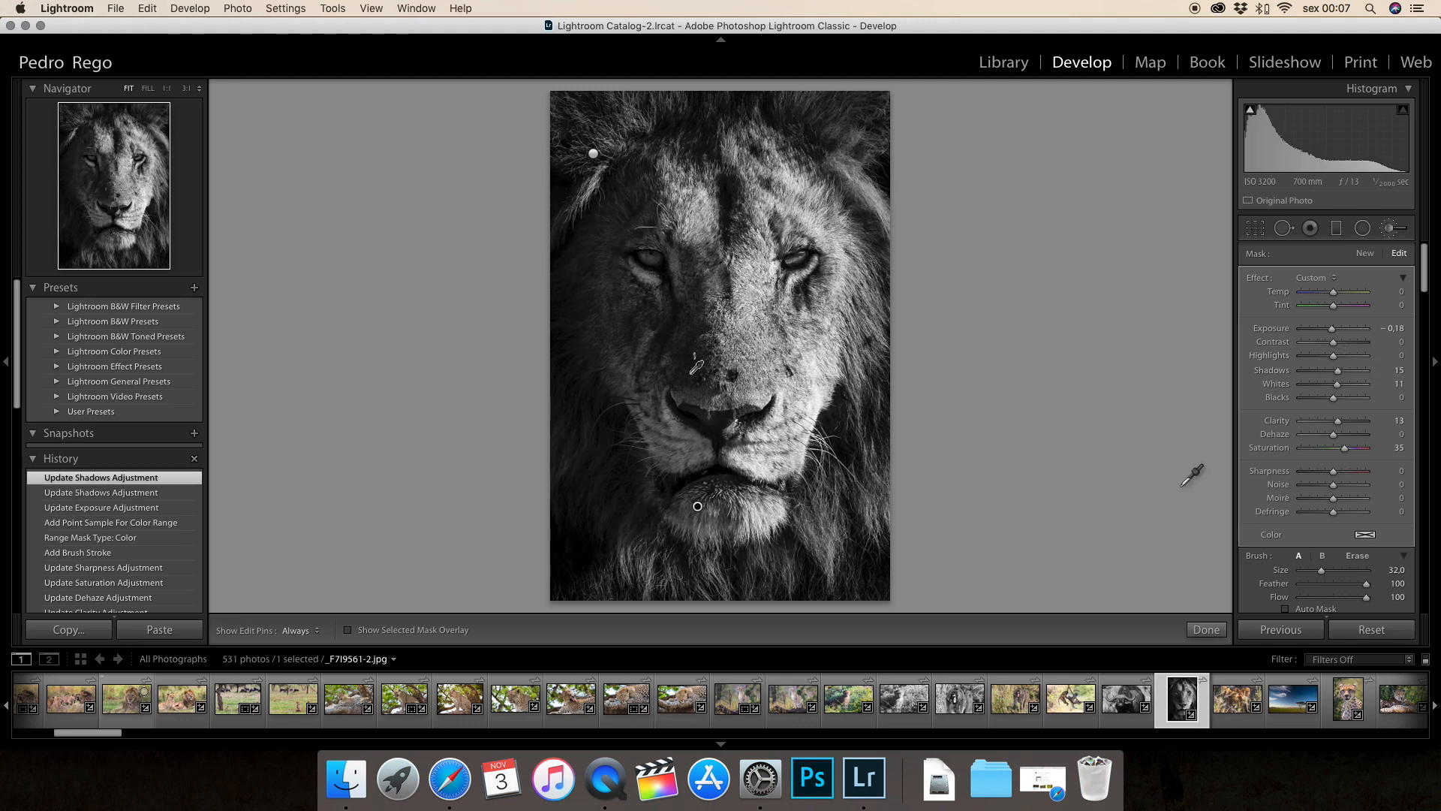
# Reset all Adjustment Brush masks on the lion portrait and close the brush settings.
pyautogui.scroll(-5, 1370, 481)
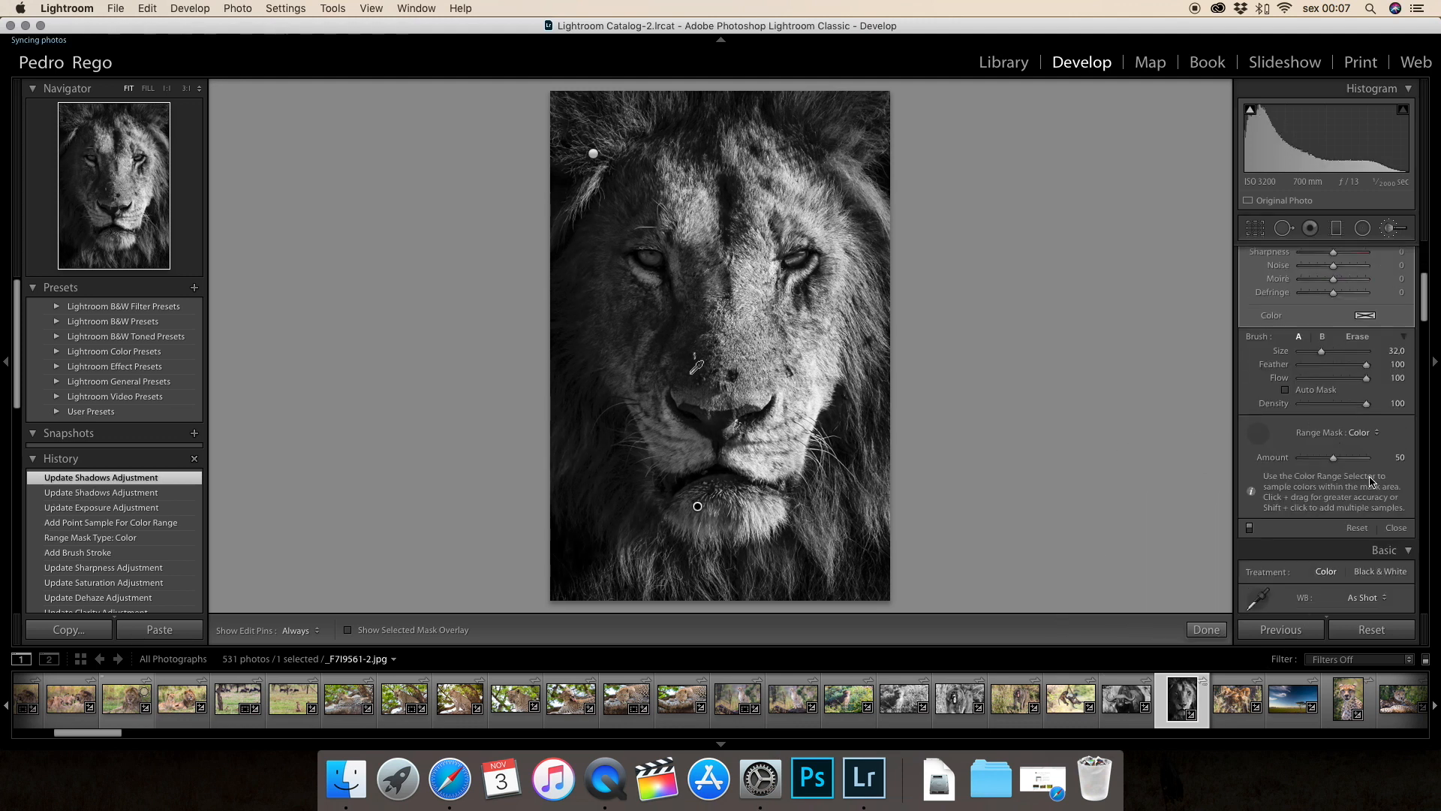
pyautogui.scroll(-2, 1369, 481)
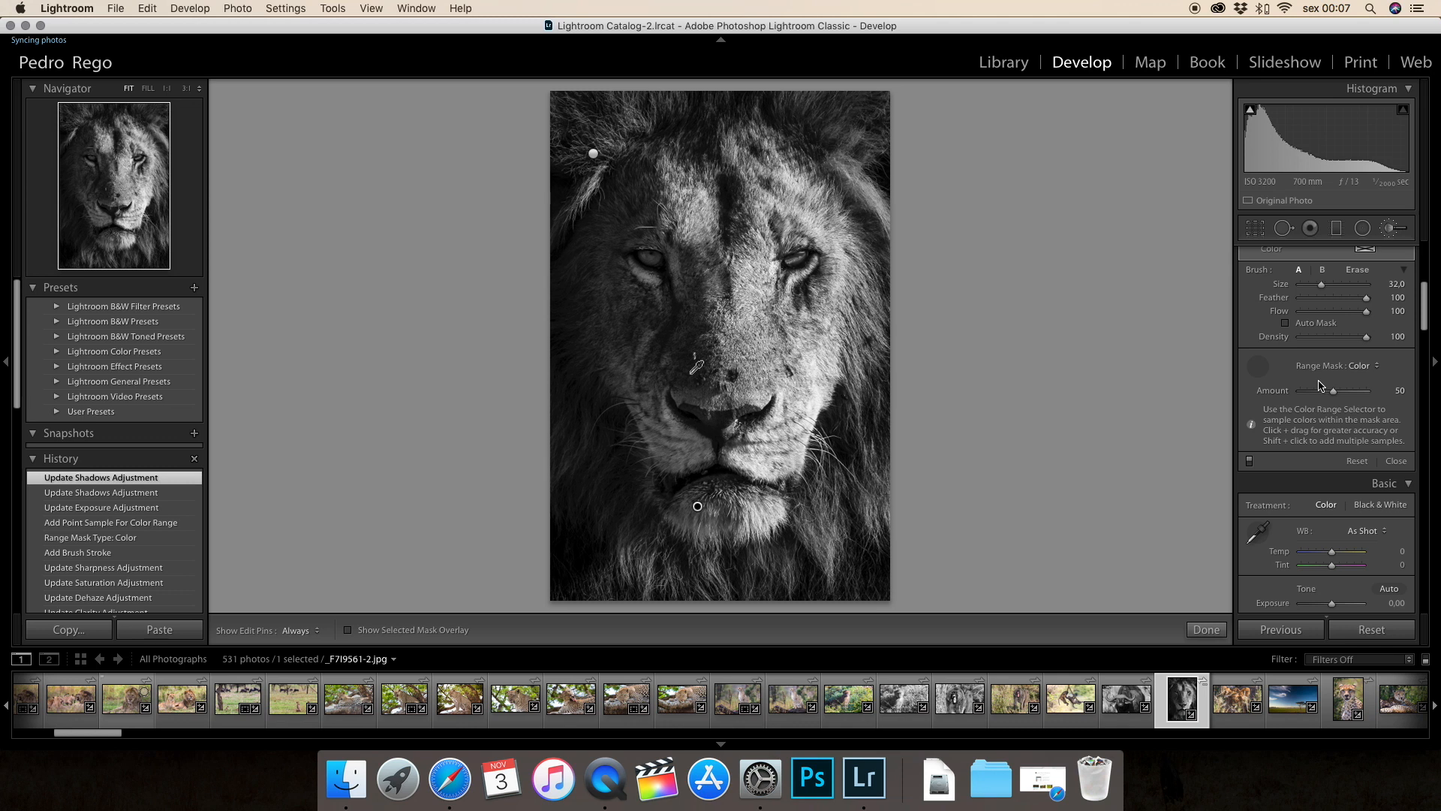
pyautogui.click(1355, 461)
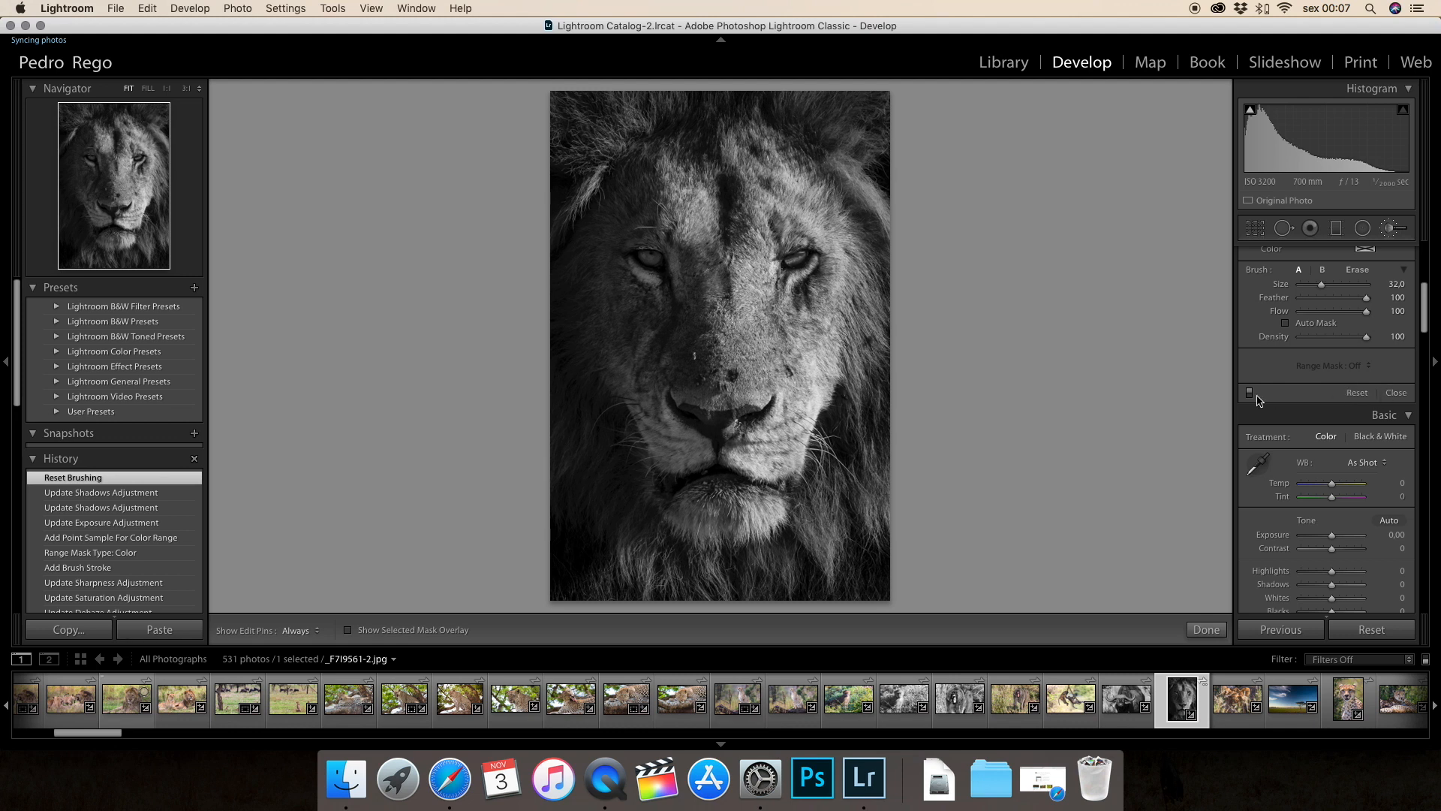
pyautogui.click(1393, 394)
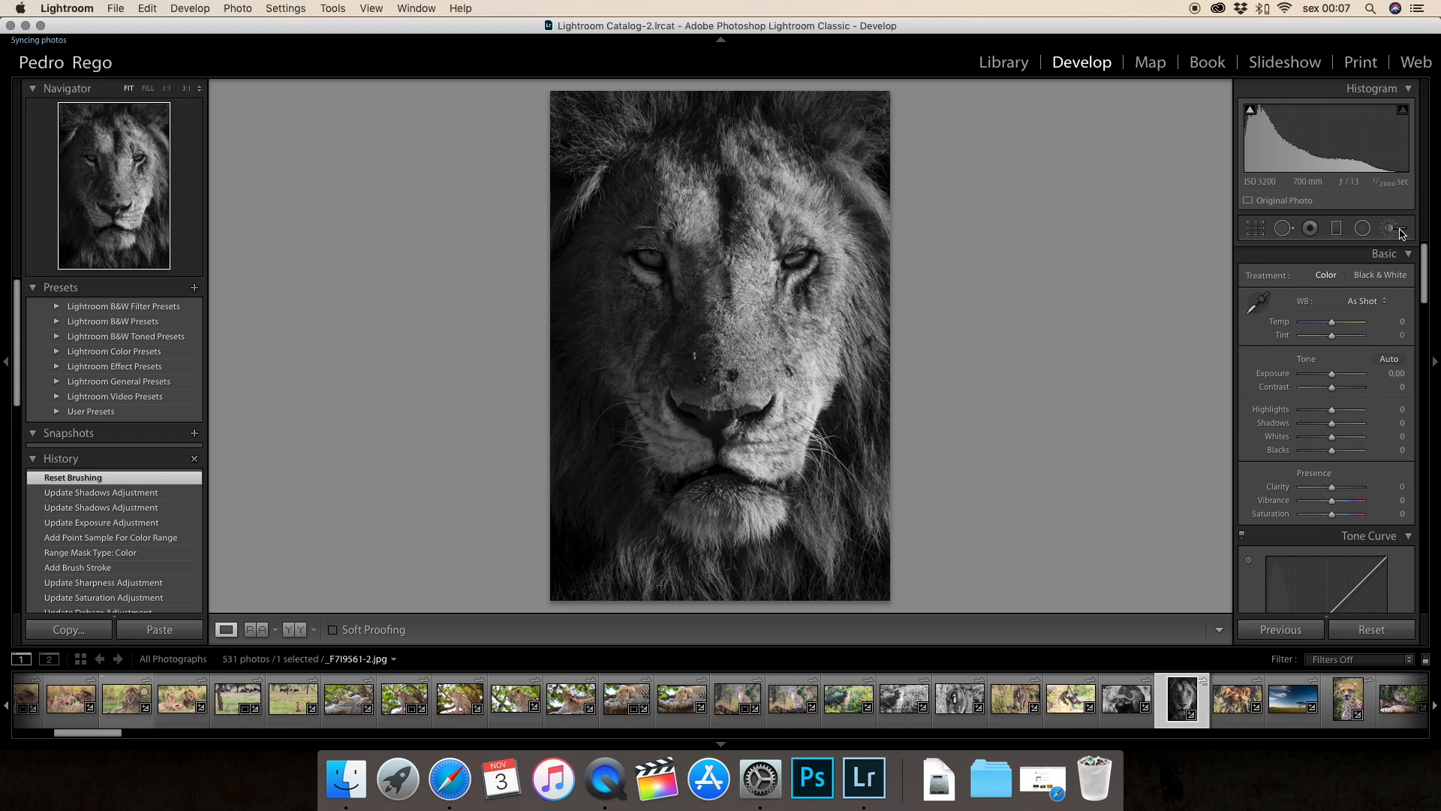
# Look at the Radial Filter's settings including Range Mask, and switch to the blue-sky landscape photo with zebras.
pyautogui.click(1363, 230)
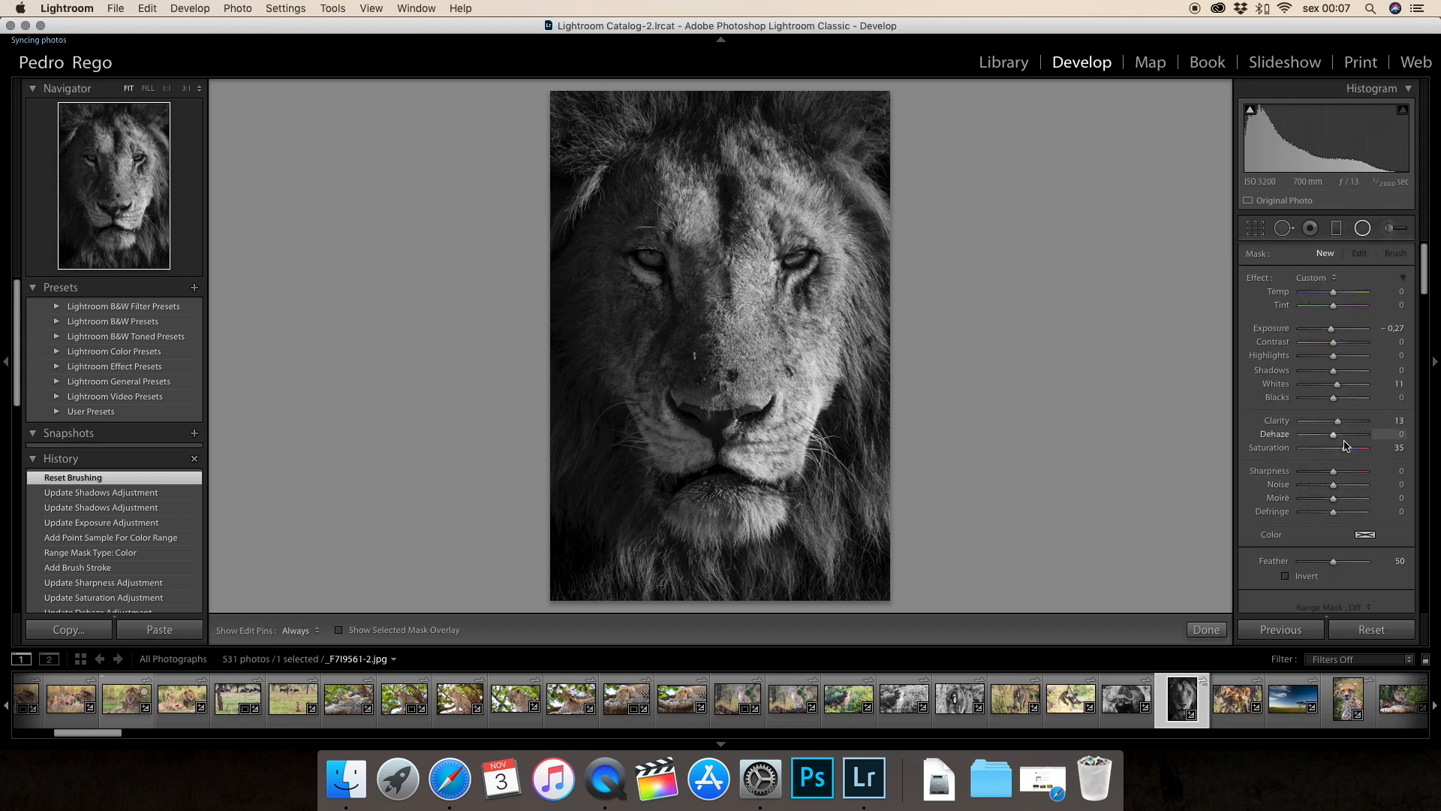
pyautogui.scroll(-2, 1285, 525)
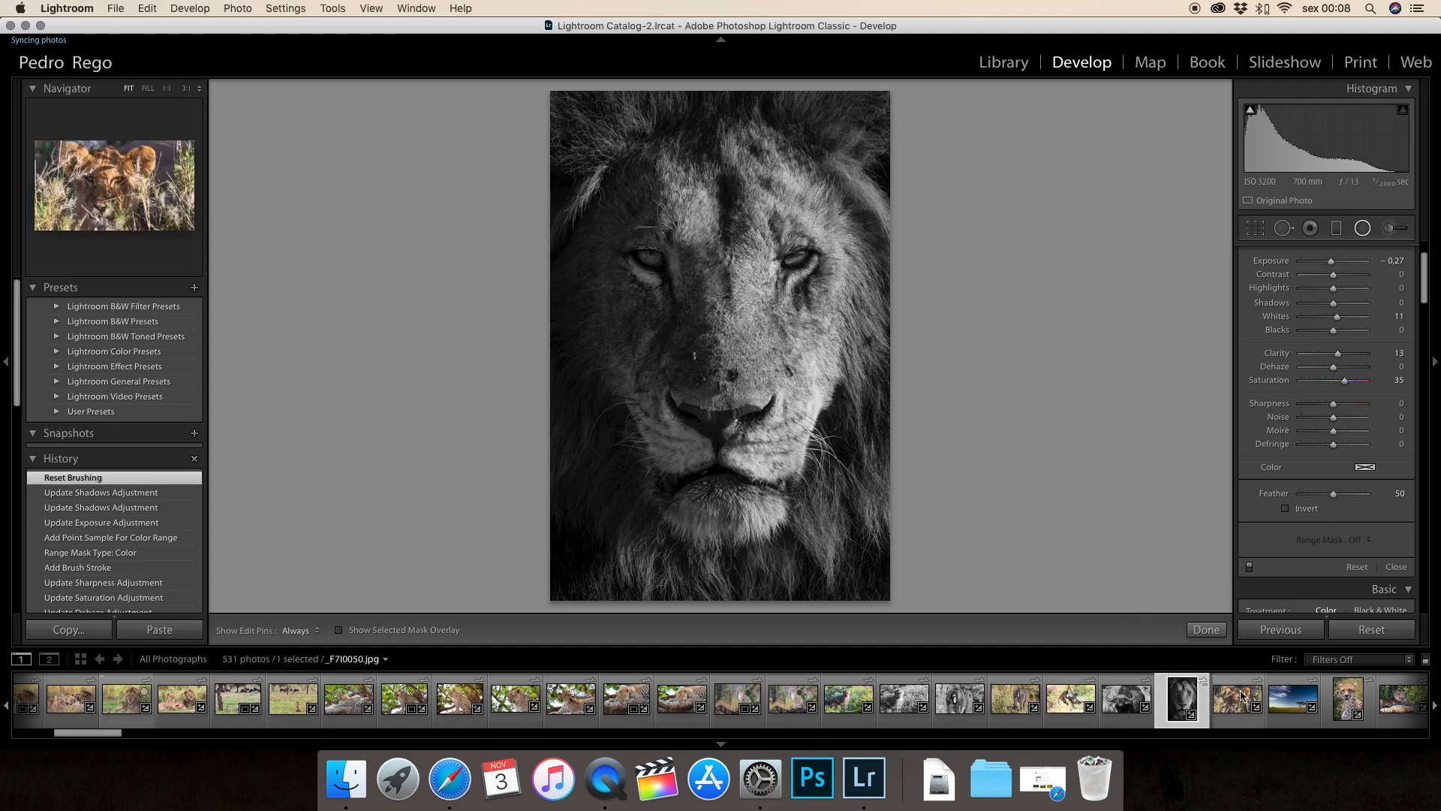
pyautogui.hscroll(5, 1238, 698)
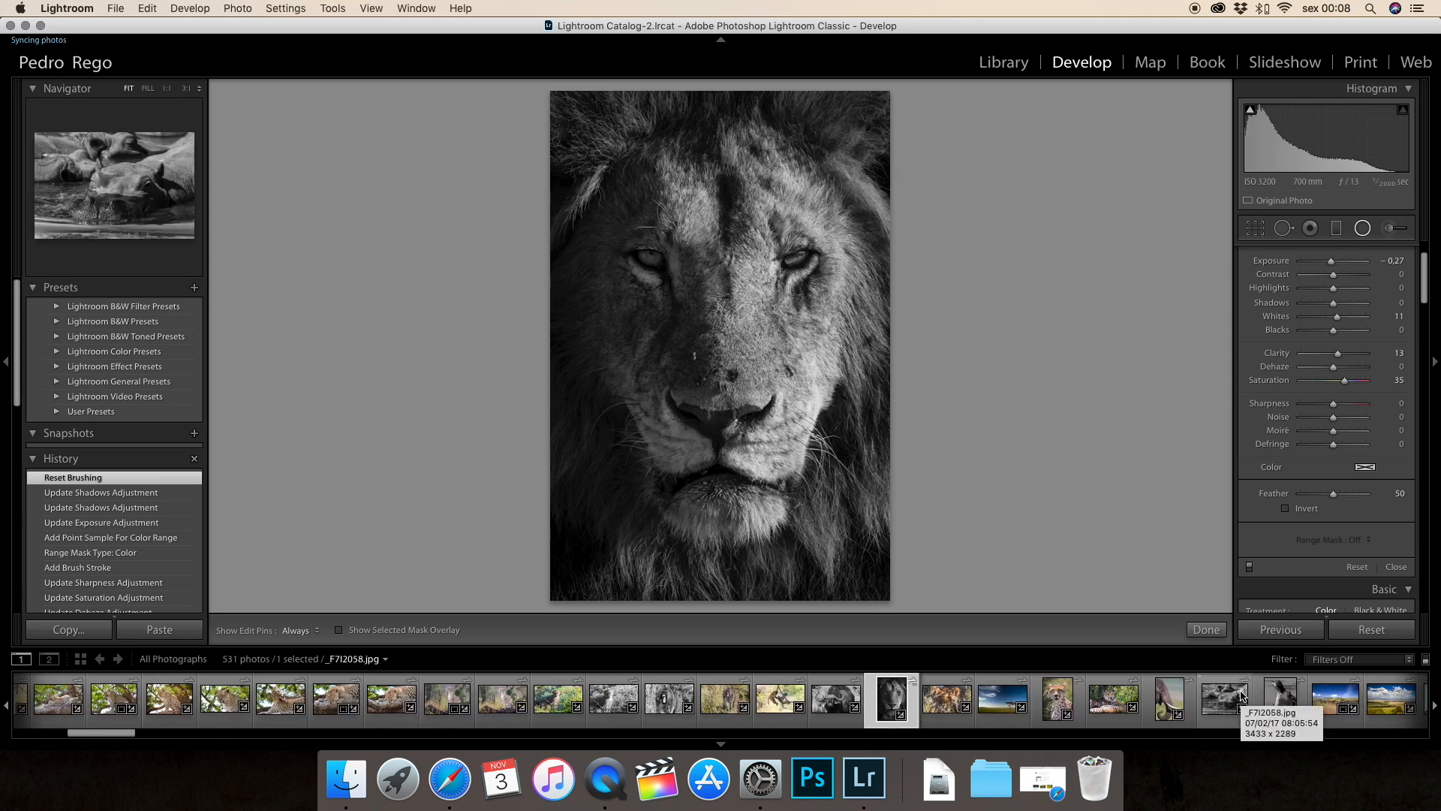
pyautogui.click(1335, 702)
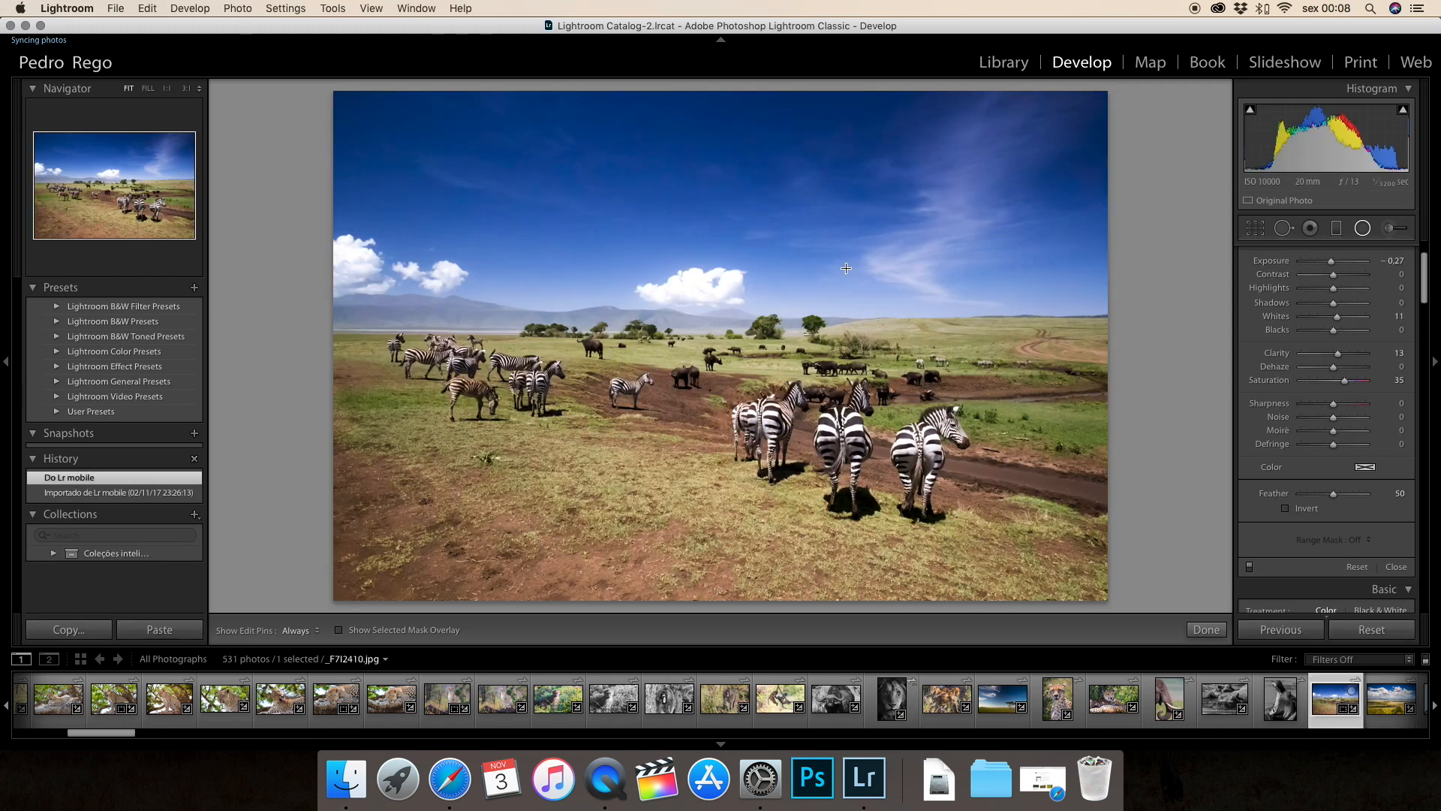
# Paint an Adjustment Brush mask over the sky and distant plain of the zebra landscape, and check its coverage with the mask overlay.
pyautogui.click(1390, 229)
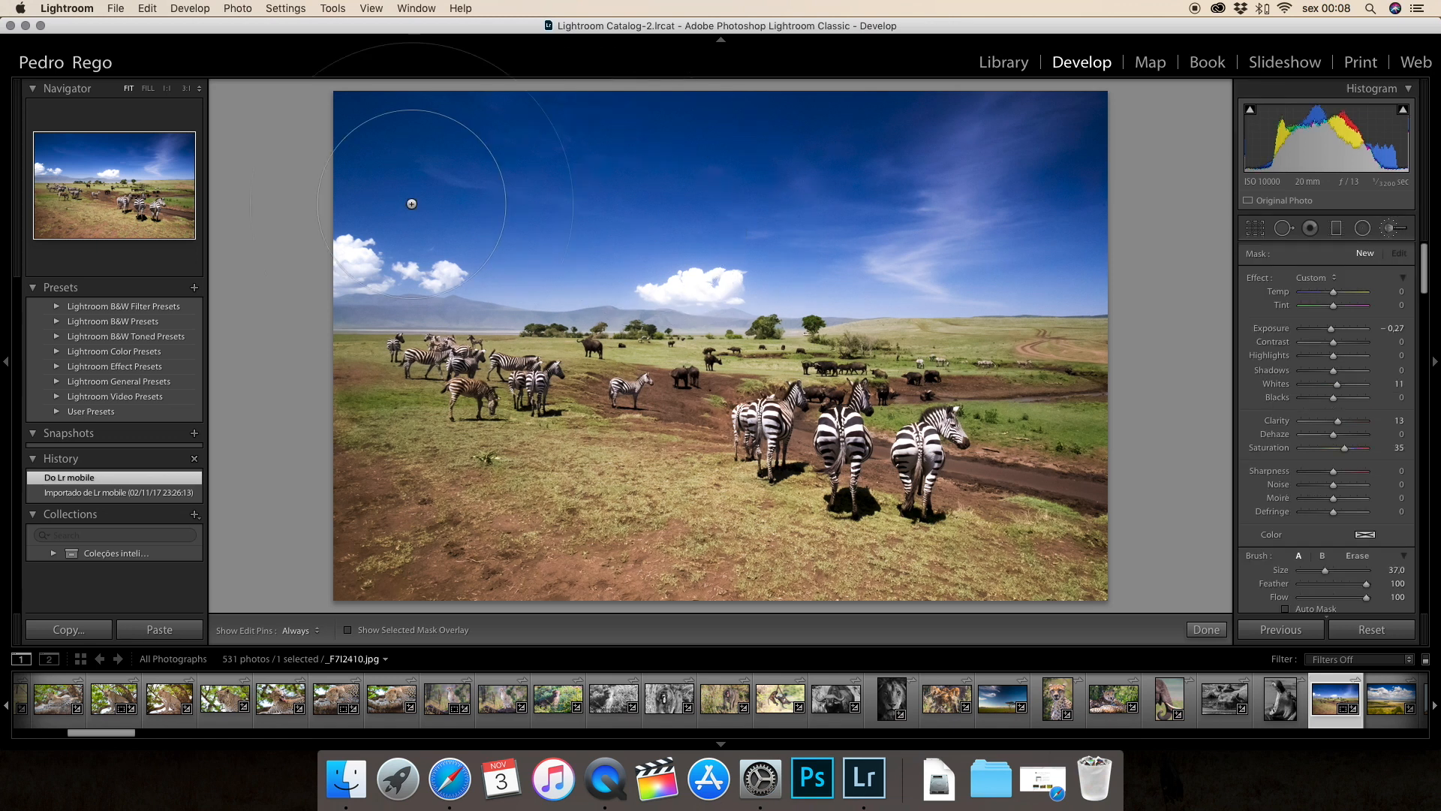
pyautogui.moveTo(1099, 163)
pyautogui.mouseDown()
pyautogui.moveTo(187, 191)
pyautogui.moveTo(222, 250)
pyautogui.moveTo(1051, 262)
pyautogui.moveTo(1166, 241)
pyautogui.moveTo(798, 158)
pyautogui.moveTo(788, 169)
pyautogui.mouseUp()
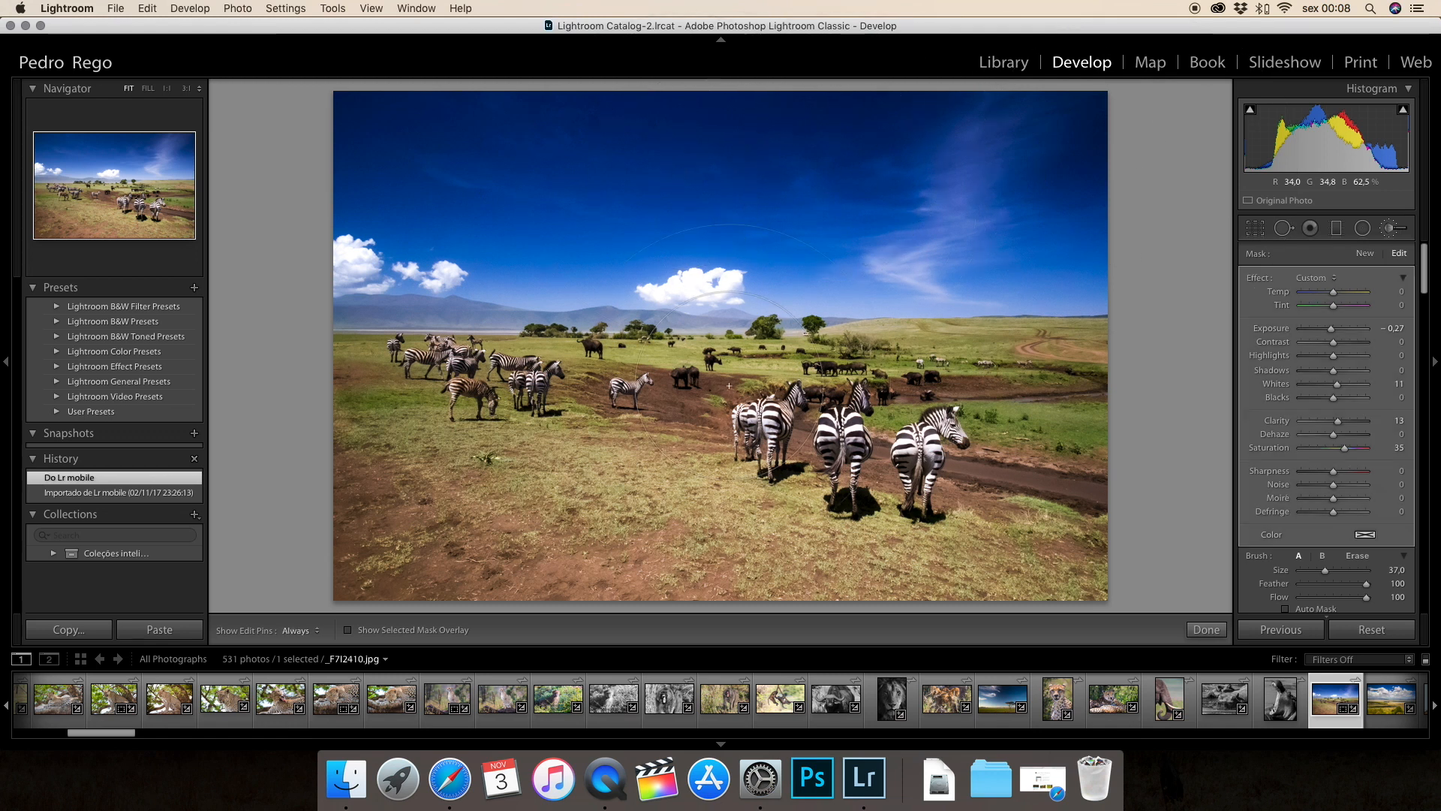
pyautogui.click(347, 631)
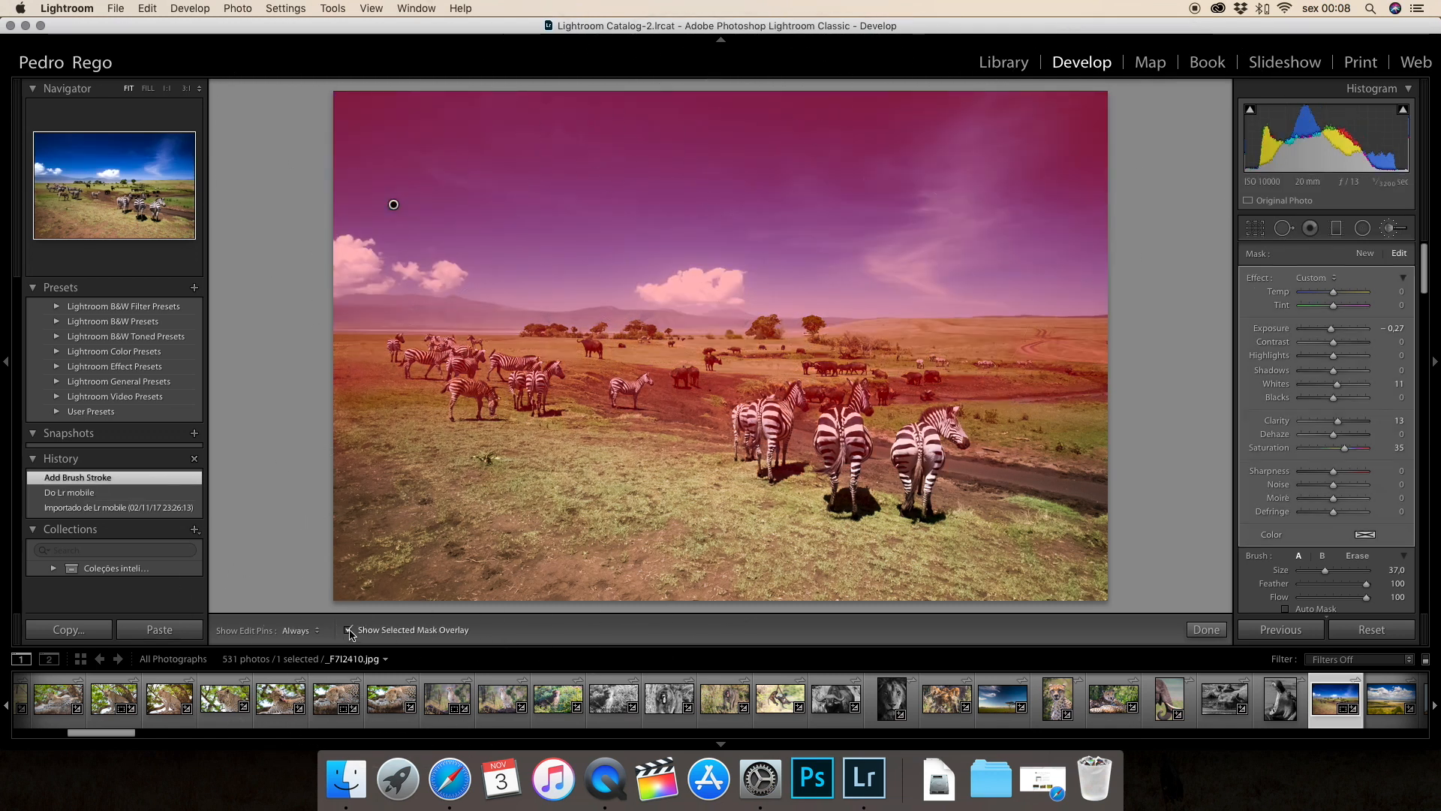
pyautogui.click(347, 630)
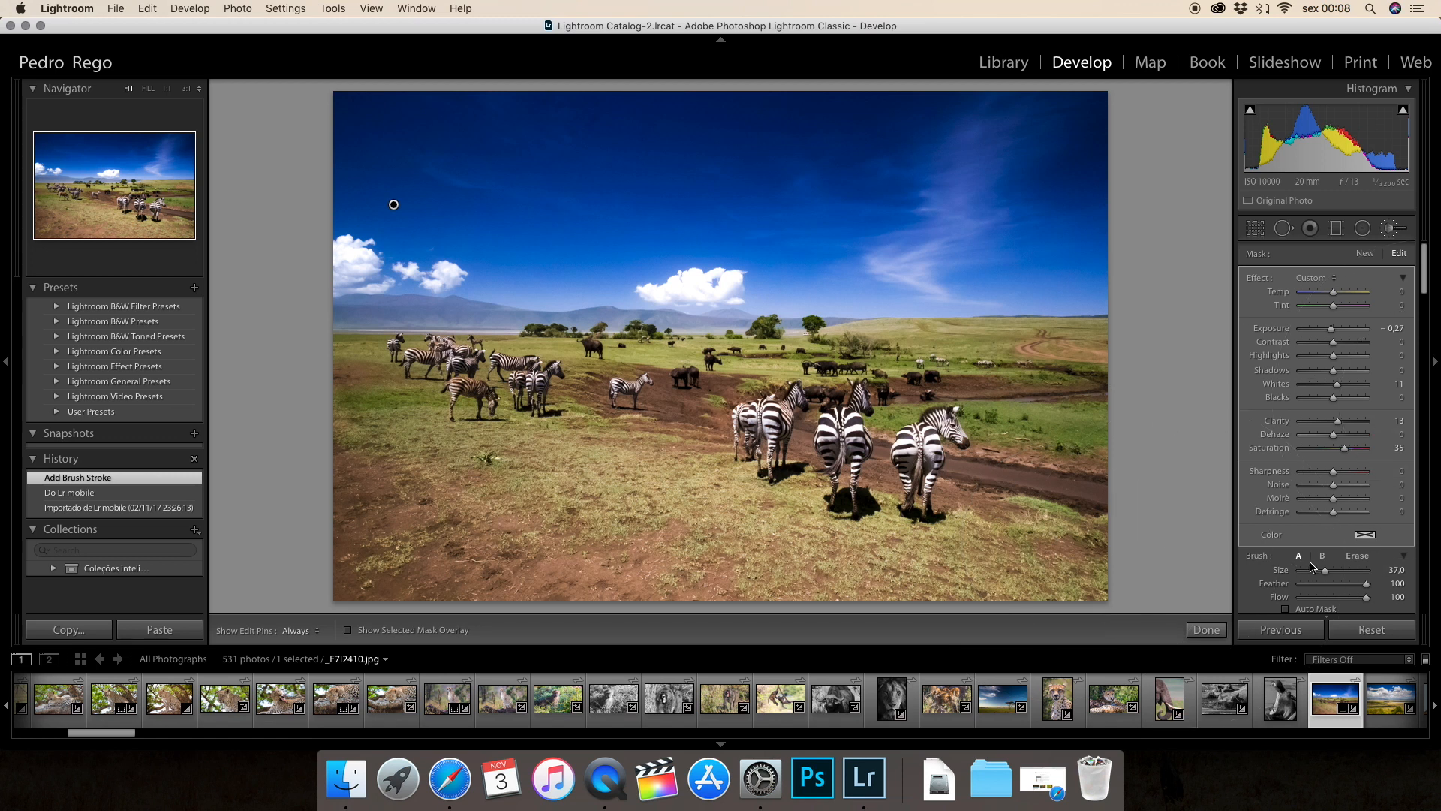
# Set the sky brush mask's Range Mask type to Luminance.
pyautogui.scroll(-4, 1310, 568)
pyautogui.click(1363, 508)
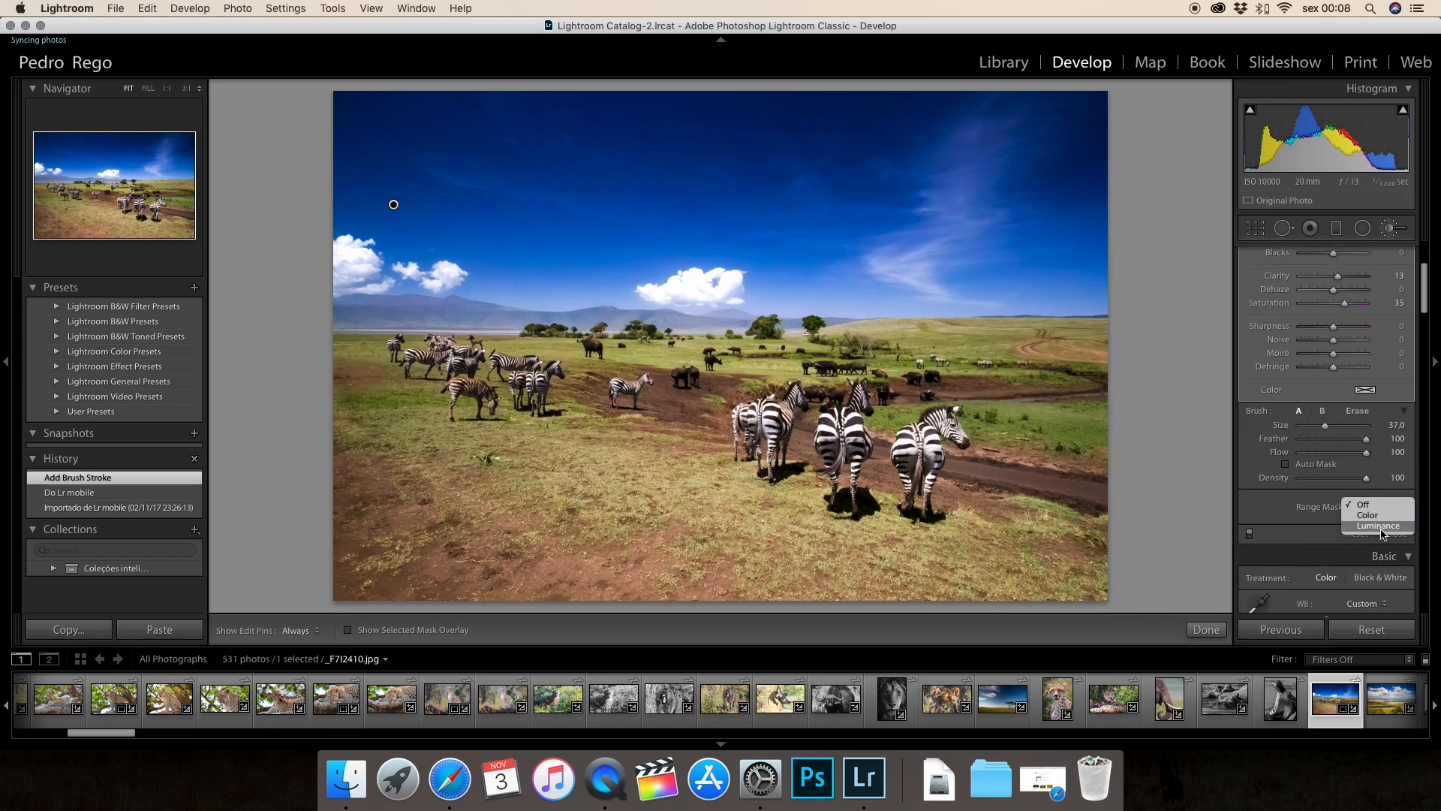
pyautogui.click(1379, 526)
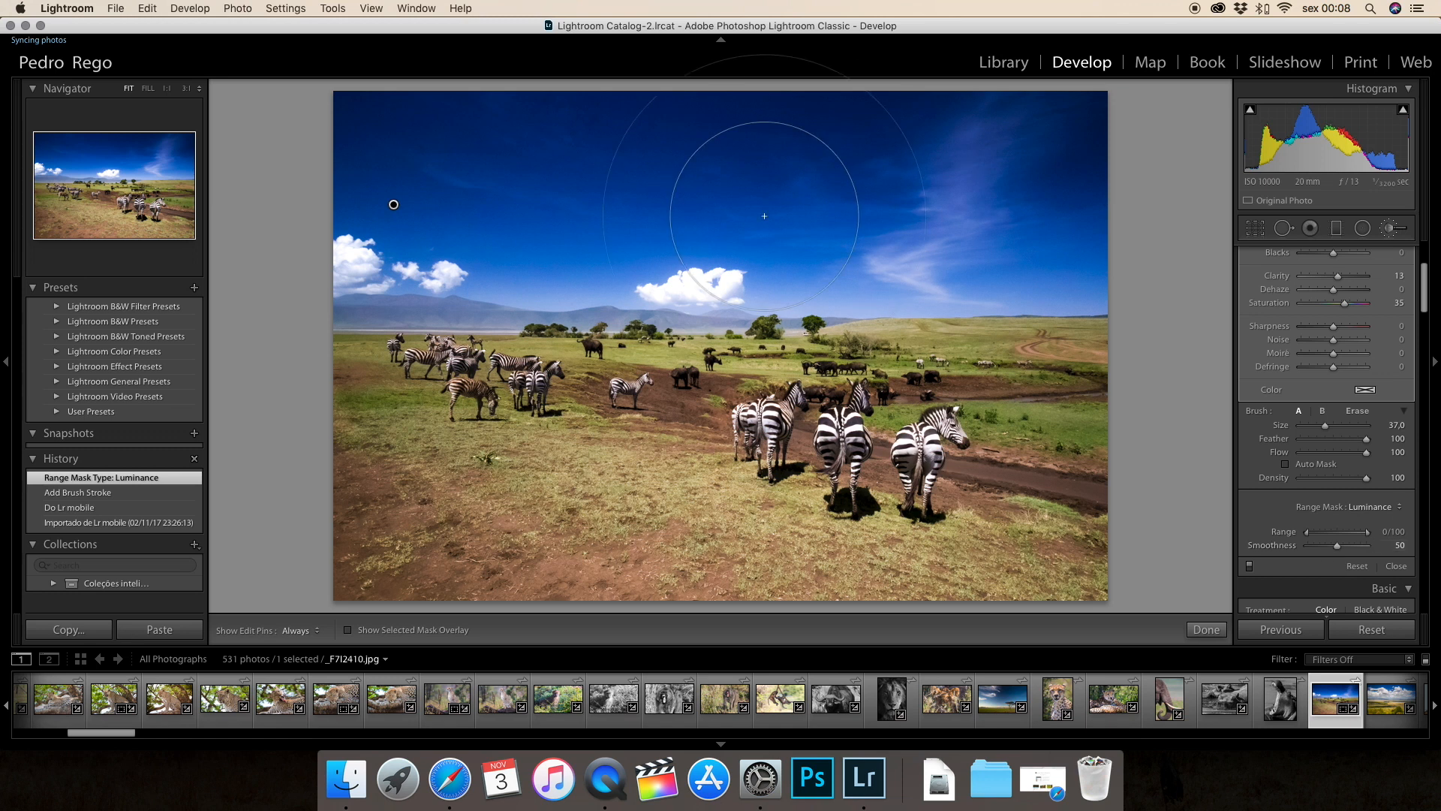
# Set the sky mask's exposure to 0.02, its luminance range to 38/100 and its smoothness to 31.
pyautogui.scroll(1, 1368, 349)
pyautogui.scroll(5, 1368, 349)
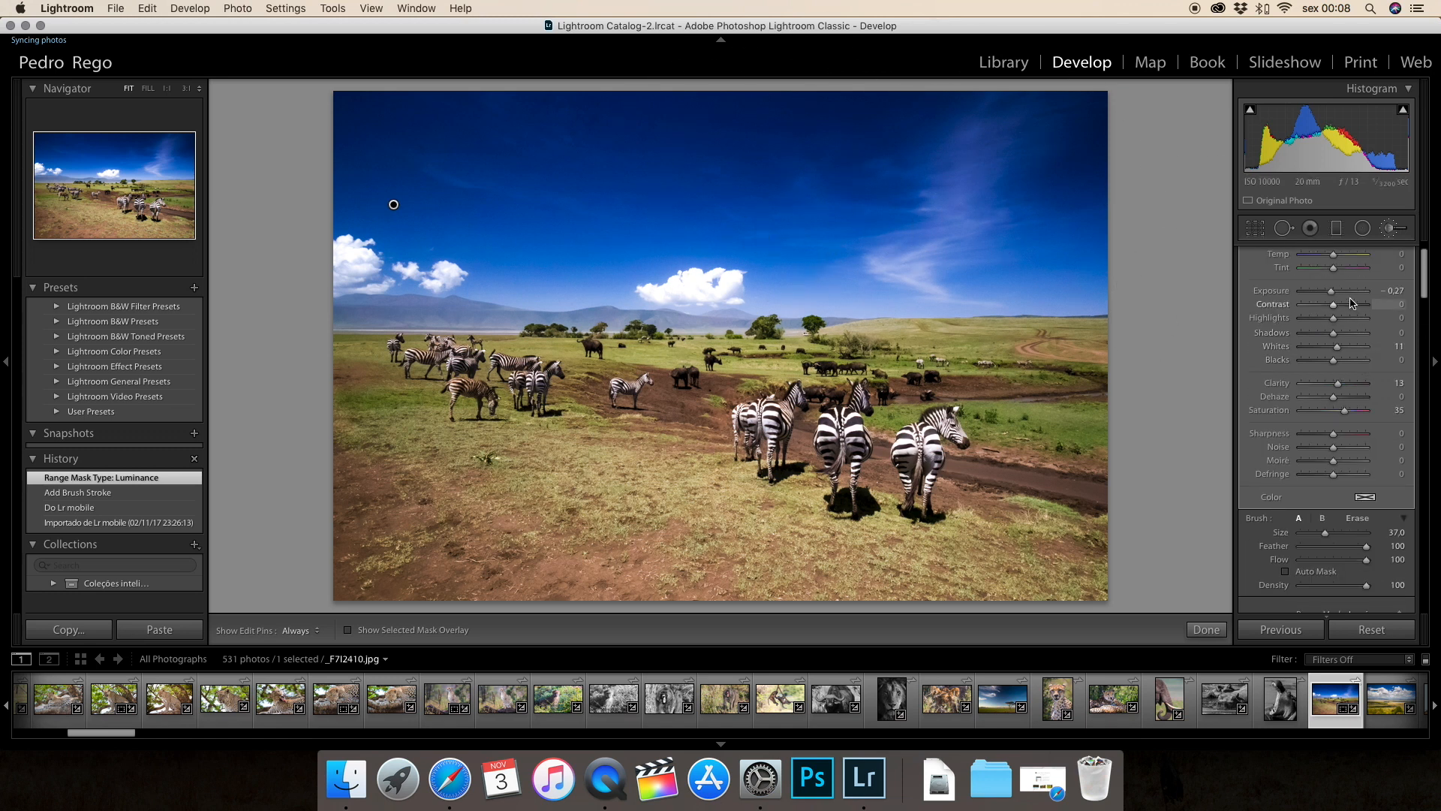
pyautogui.moveTo(1333, 291)
pyautogui.mouseDown()
pyautogui.moveTo(1361, 298)
pyautogui.moveTo(1333, 298)
pyautogui.mouseUp()
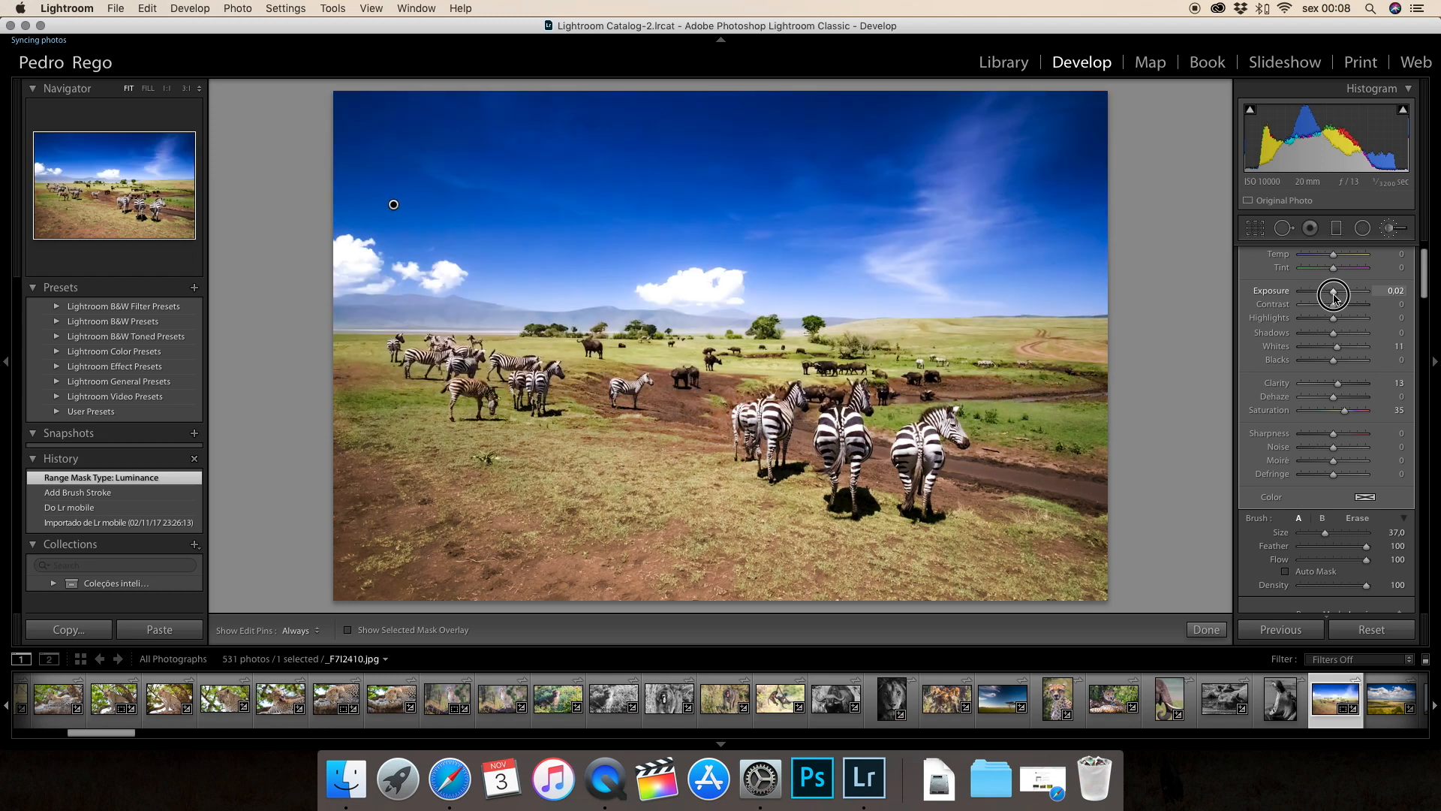
pyautogui.scroll(-2, 1351, 552)
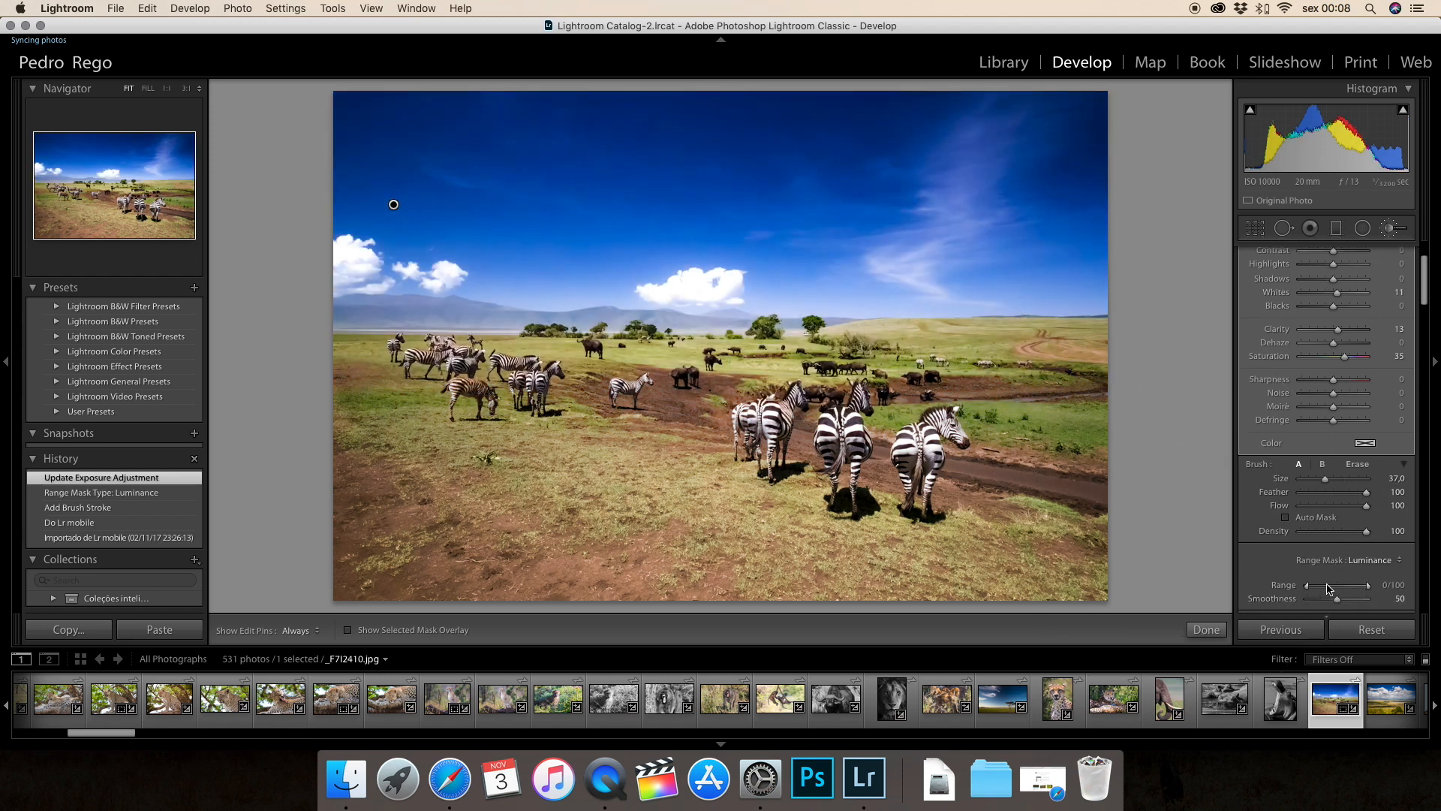
pyautogui.moveTo(1307, 590)
pyautogui.mouseDown()
pyautogui.moveTo(1355, 586)
pyautogui.moveTo(1325, 585)
pyautogui.moveTo(1327, 601)
pyautogui.mouseUp()
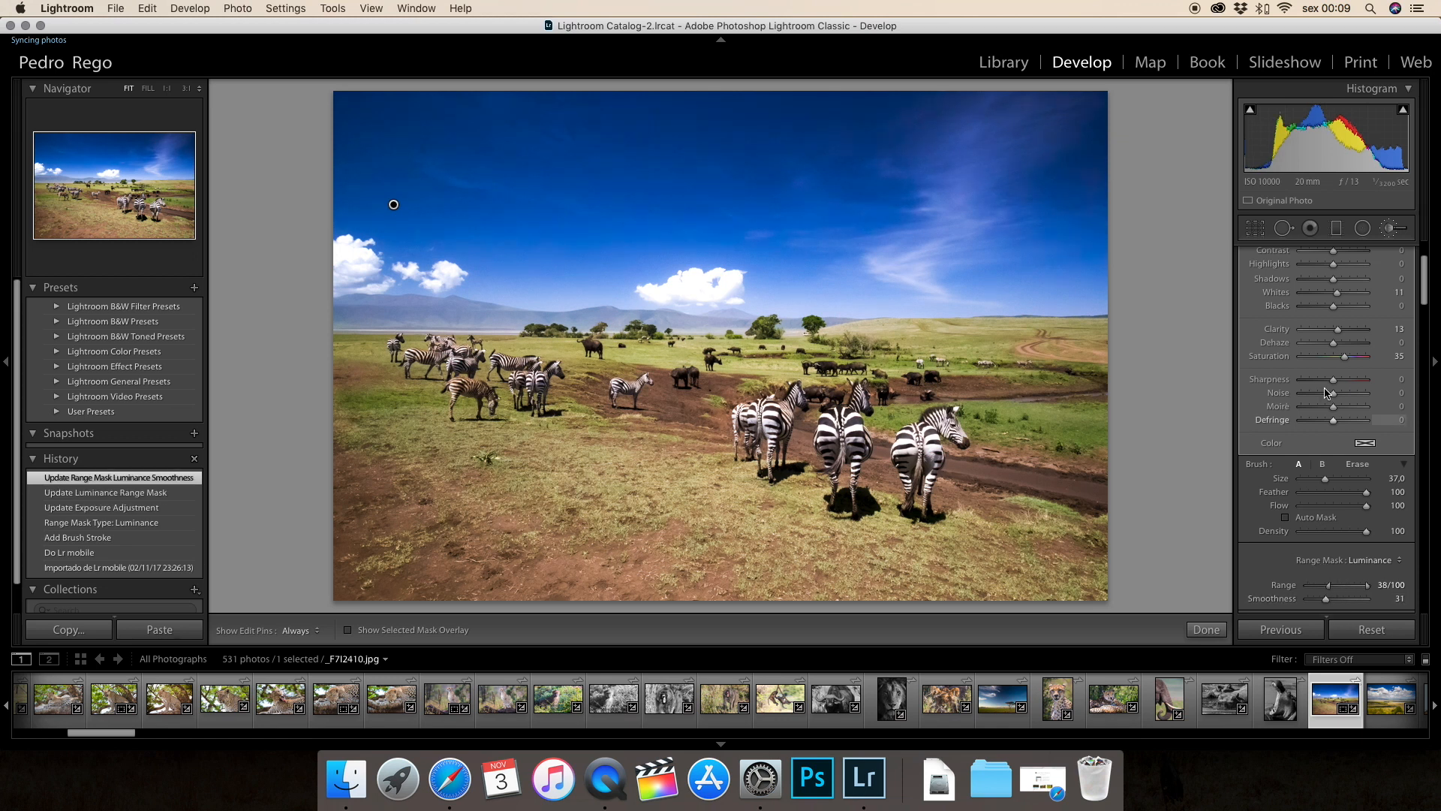
# Drop the sky mask's exposure to -4.00 to judge its coverage, and refine the luminance range to 26/100 with smoothness 24.
pyautogui.scroll(3, 1333, 421)
pyautogui.moveTo(1336, 329); pyautogui.dragTo(1299, 327)
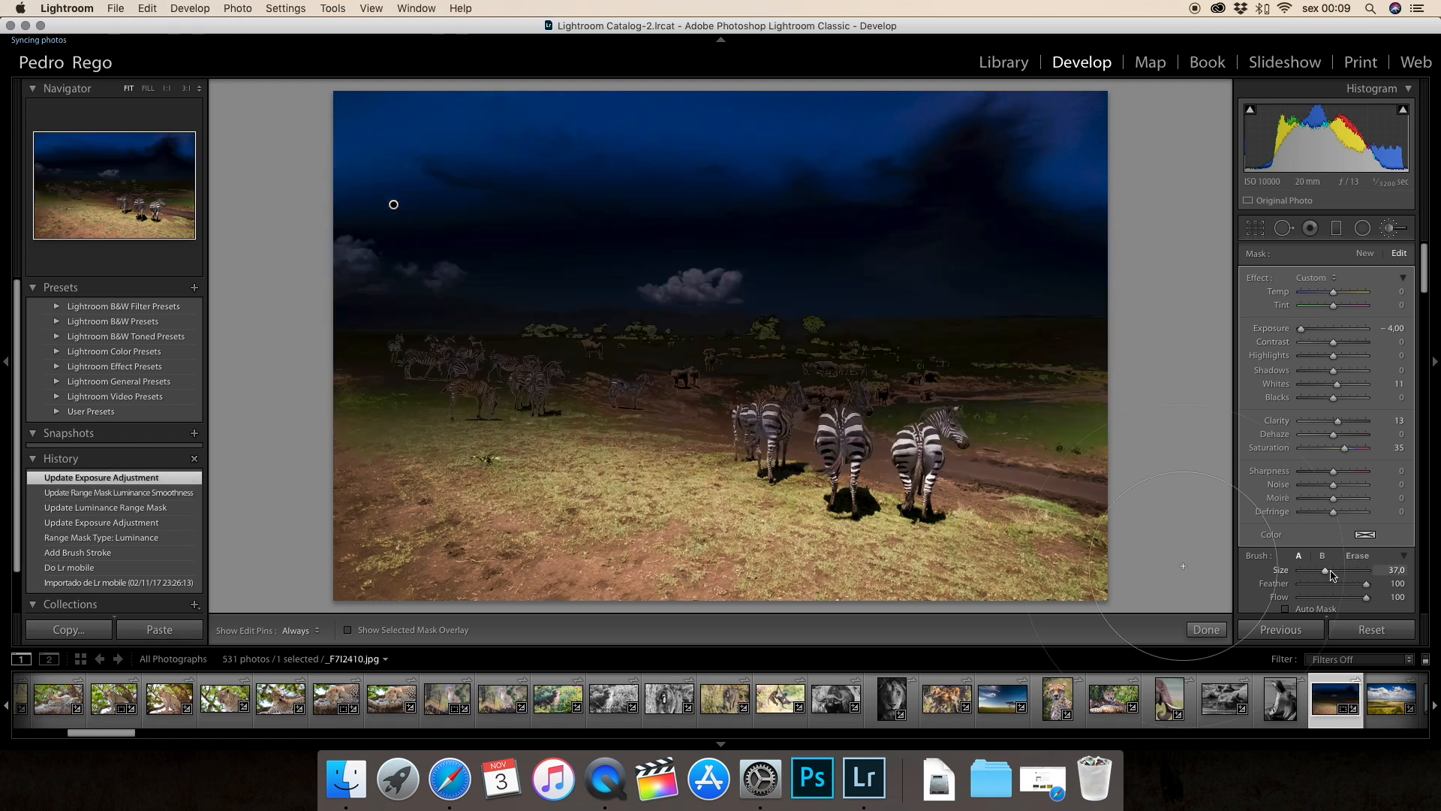
pyautogui.scroll(-3, 1350, 540)
pyautogui.moveTo(1325, 549)
pyautogui.mouseDown()
pyautogui.moveTo(1308, 551)
pyautogui.moveTo(1376, 552)
pyautogui.moveTo(1325, 550)
pyautogui.mouseUp()
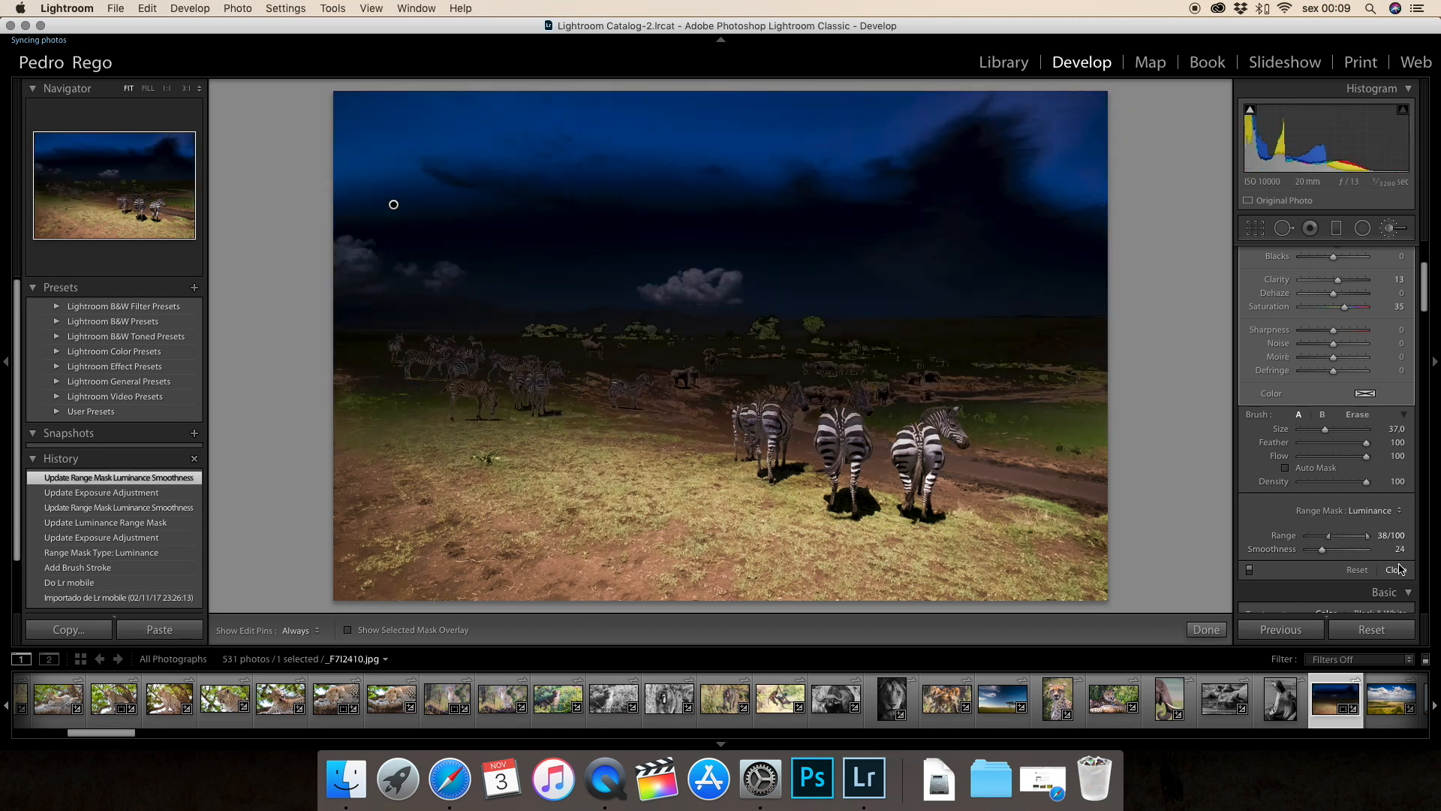
pyautogui.moveTo(1328, 536)
pyautogui.mouseDown()
pyautogui.moveTo(1389, 539)
pyautogui.moveTo(1323, 538)
pyautogui.mouseUp()
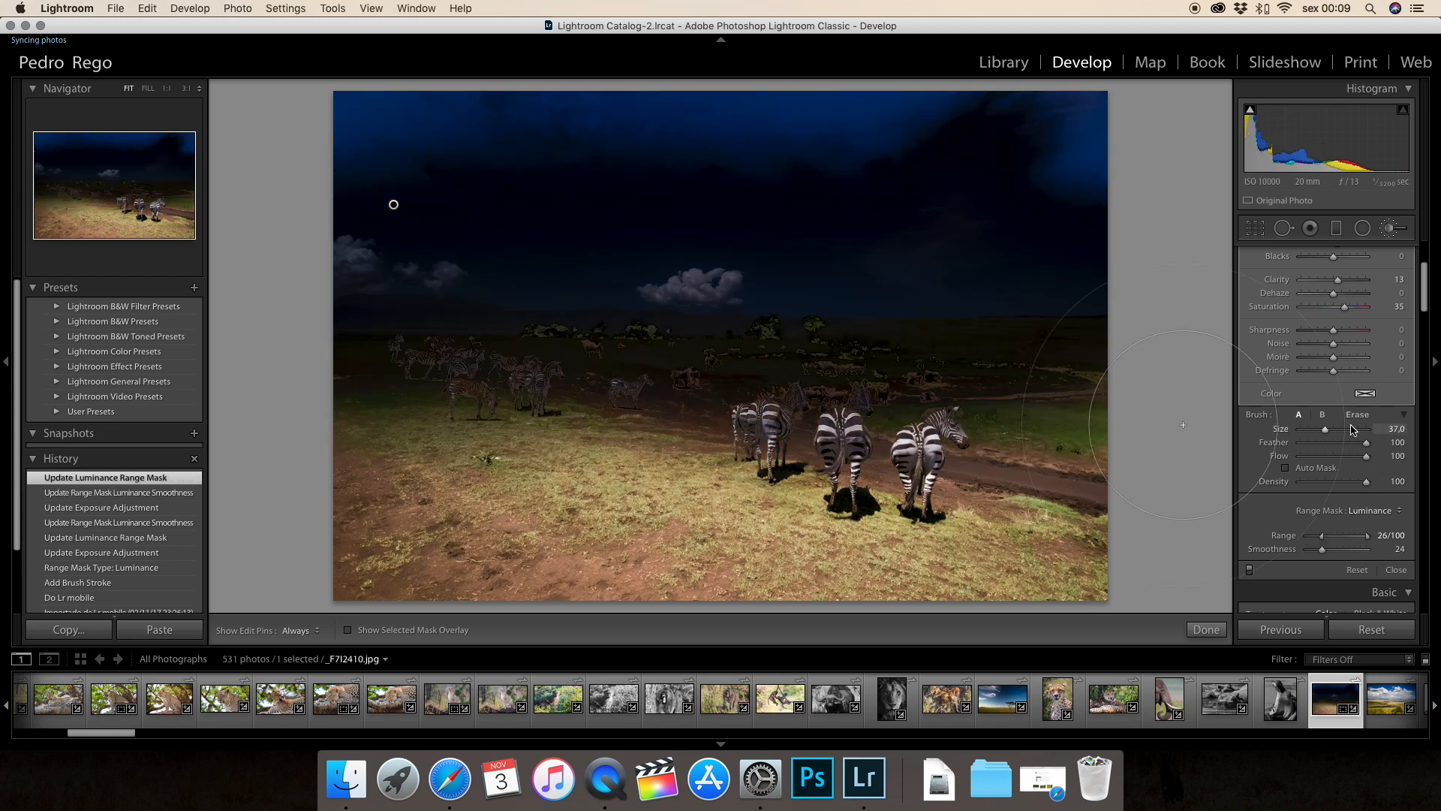
# Raise the sky mask's exposure to about 0.17.
pyautogui.scroll(5, 1408, 274)
pyautogui.moveTo(1335, 331); pyautogui.dragTo(1335, 333)
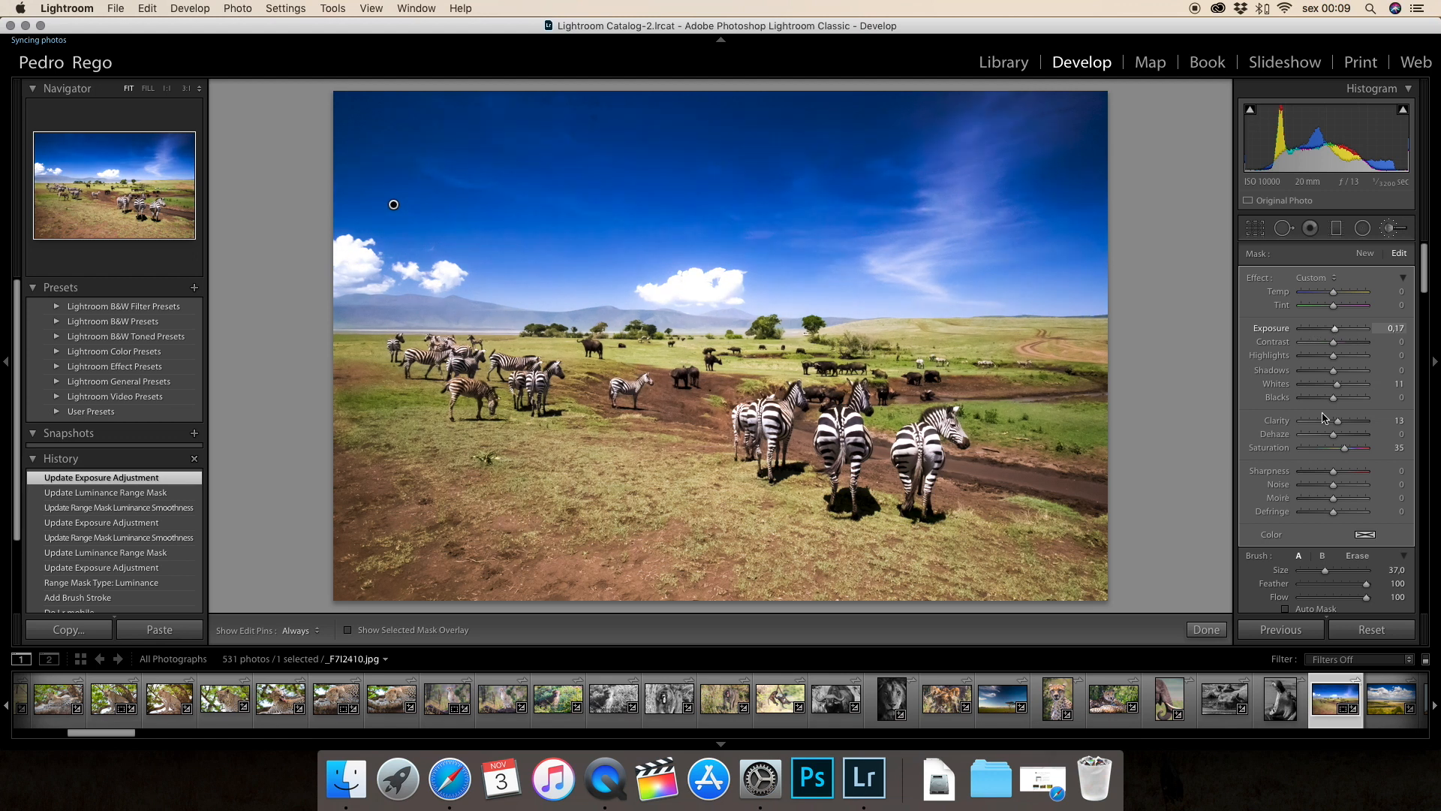
pyautogui.moveTo(1324, 417); pyautogui.dragTo(1324, 418)
# Switch the sky mask's Range Mask type to Color and sample the blue sky above the central cloud.
pyautogui.scroll(-4, 1336, 442)
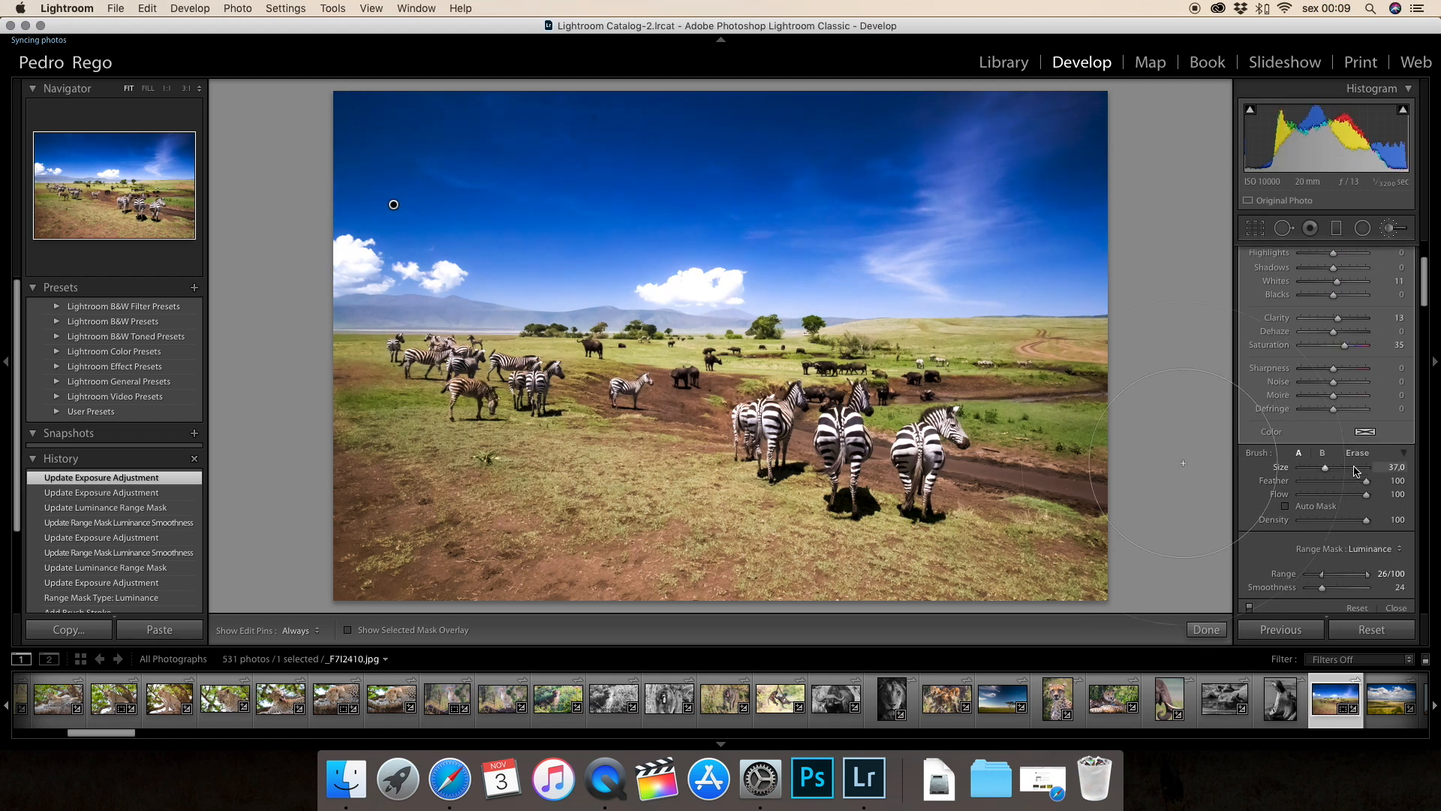
pyautogui.scroll(-1, 1356, 471)
pyautogui.click(1378, 530)
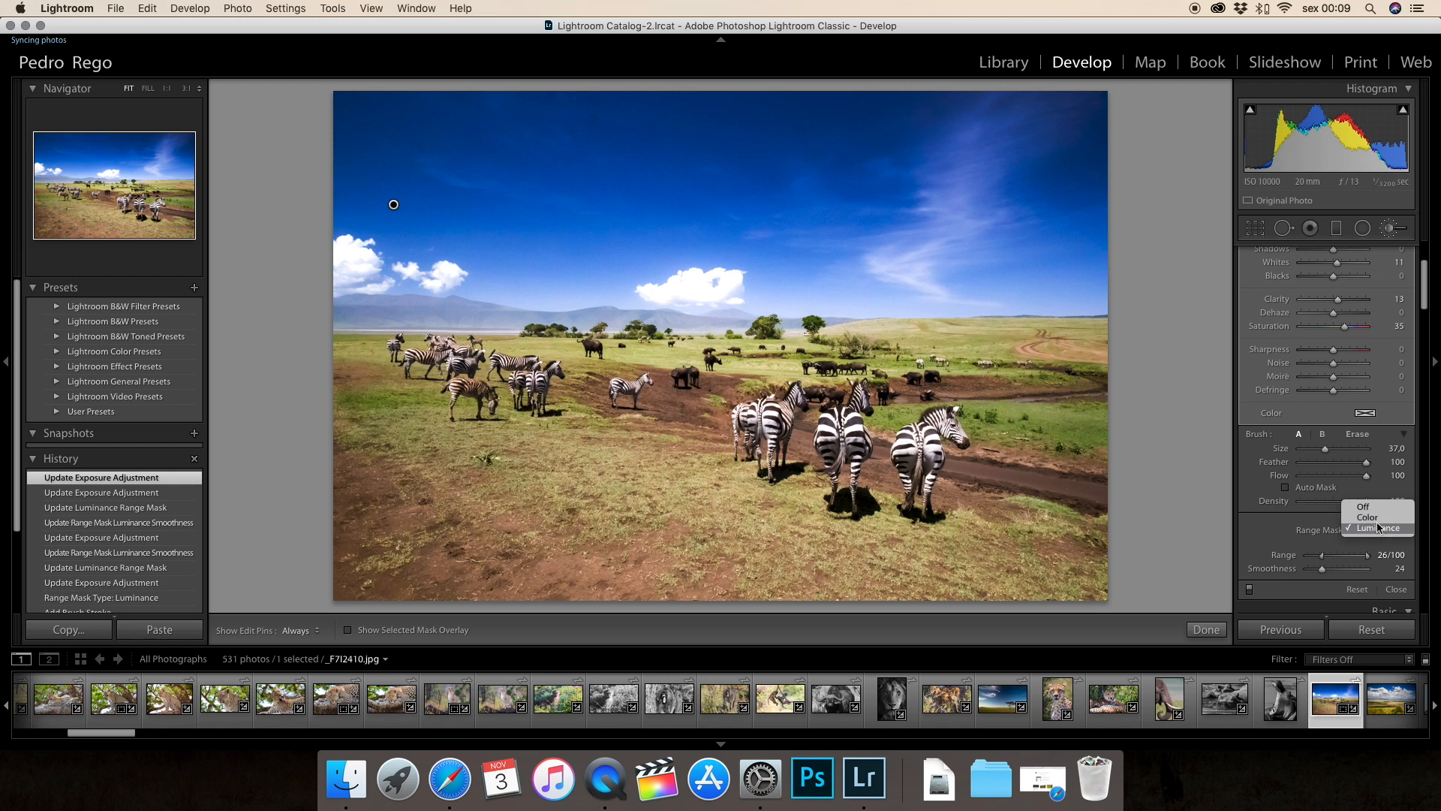
pyautogui.click(1367, 517)
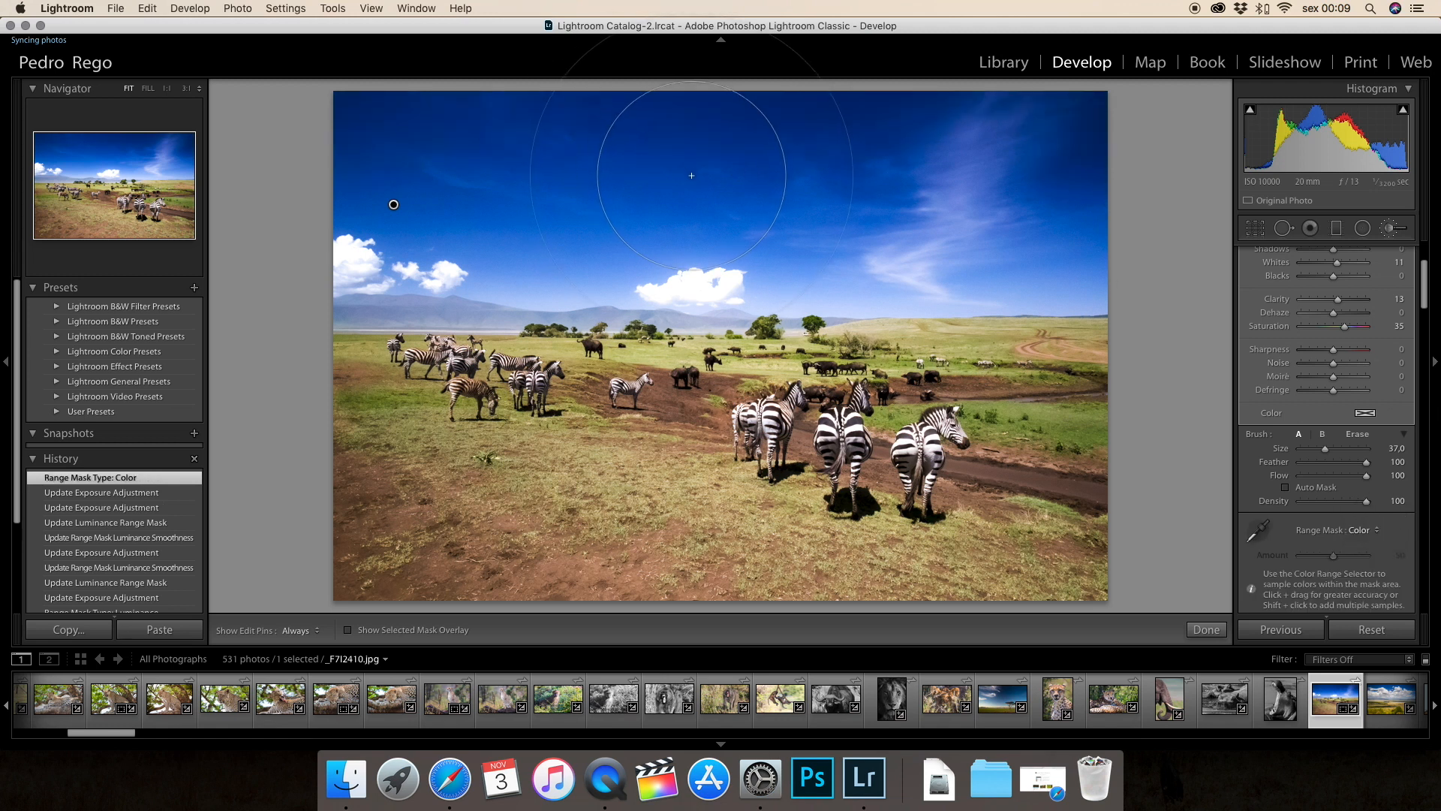
pyautogui.click(1258, 530)
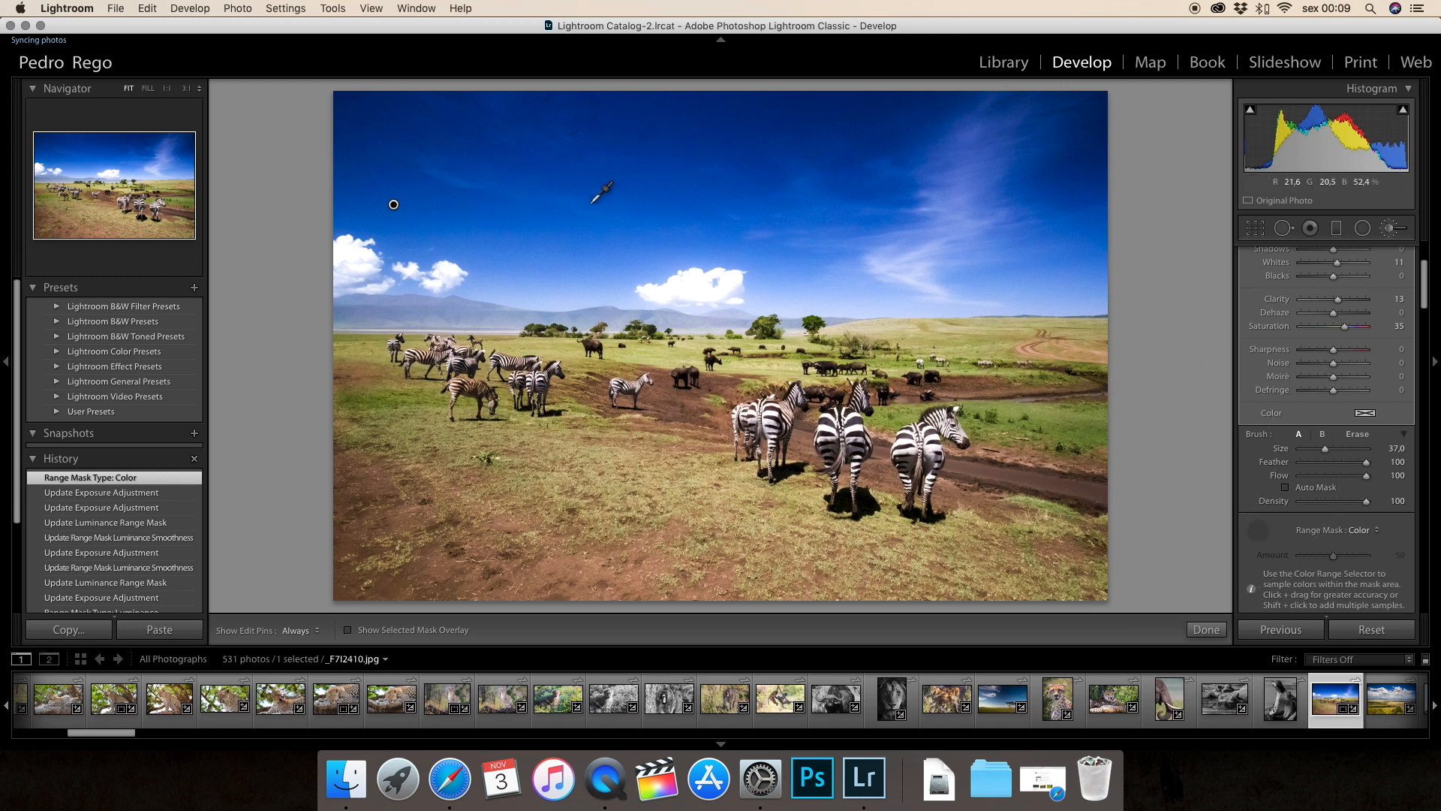
pyautogui.click(647, 193)
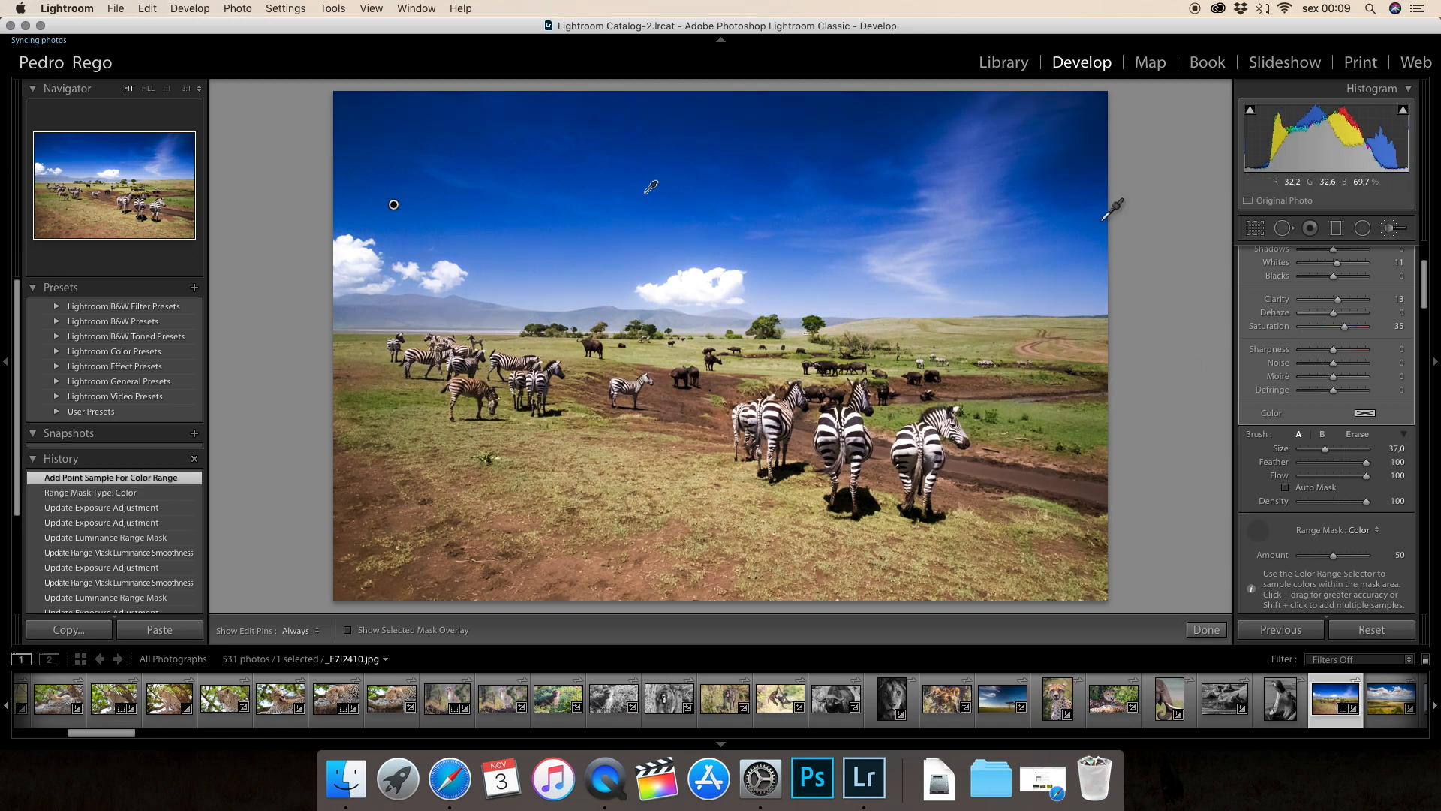
# Set the sky mask's exposure to 0.14, saturation to -29 and blacks to -36.
pyautogui.scroll(3, 1349, 364)
pyautogui.moveTo(1335, 328)
pyautogui.mouseDown()
pyautogui.moveTo(1321, 332)
pyautogui.moveTo(1333, 332)
pyautogui.mouseUp()
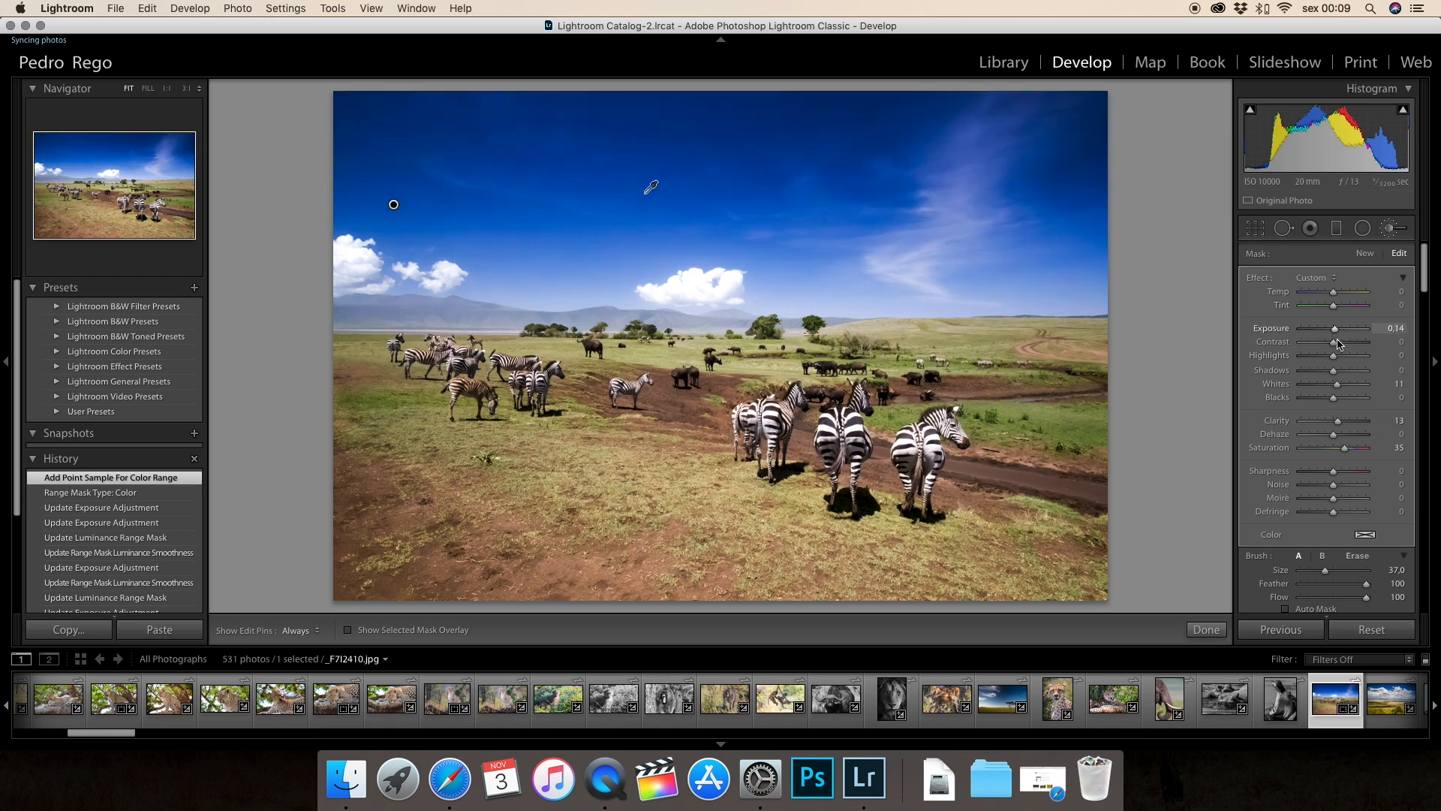
pyautogui.moveTo(1358, 448); pyautogui.dragTo(1323, 400)
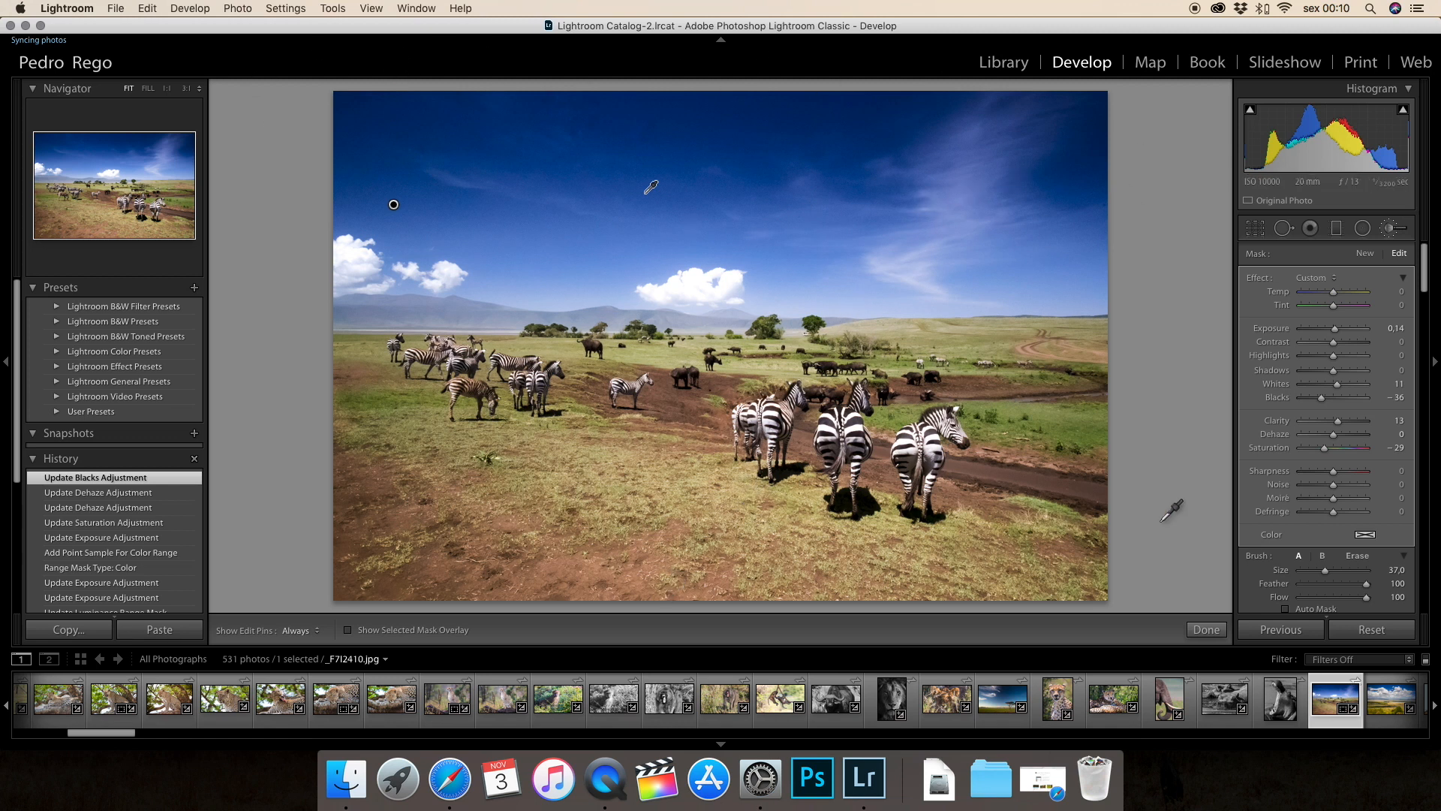
# Start a new Adjustment Brush mask with the mask overlay shown, and paint over the whole grassy plain and the zebras.
pyautogui.scroll(-3, 1344, 526)
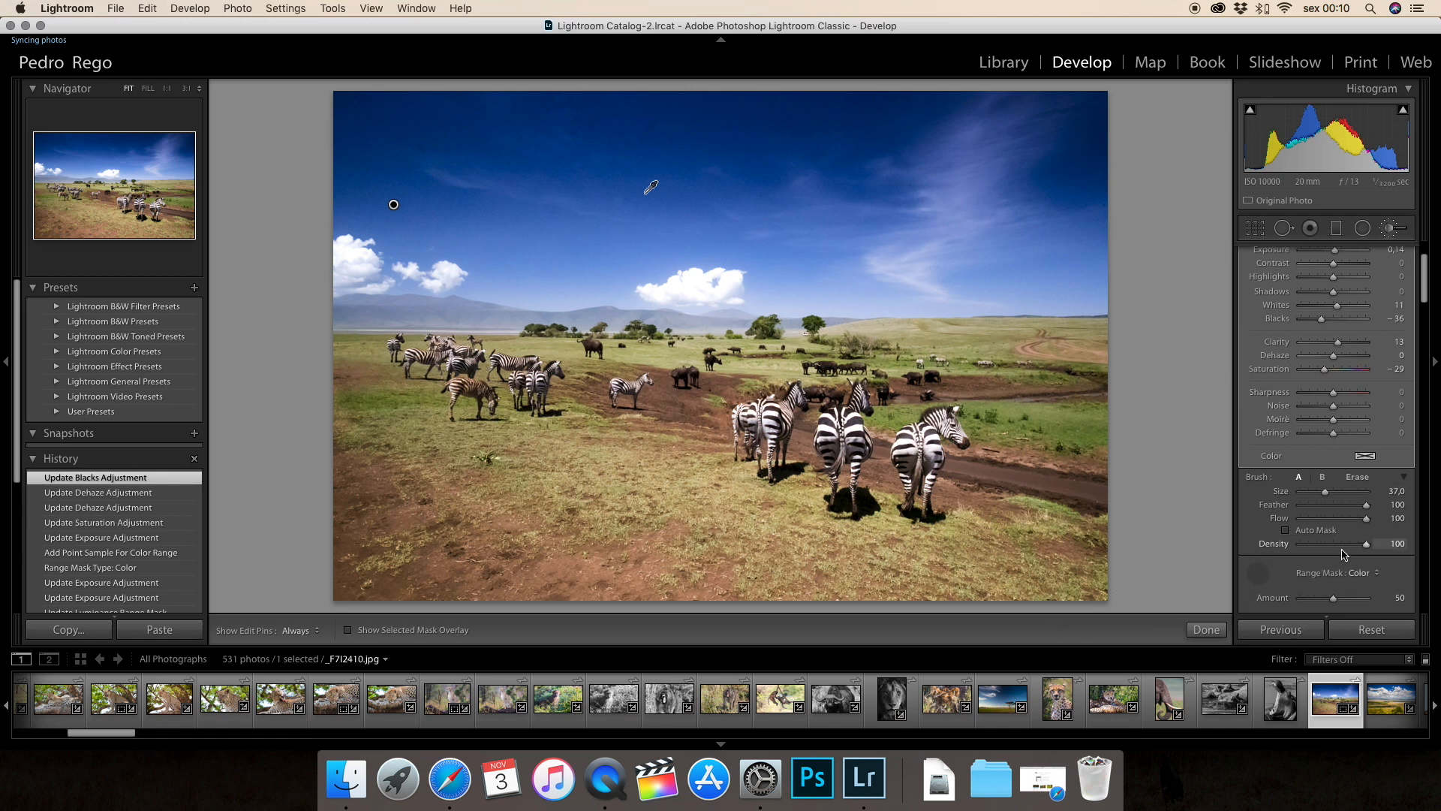
pyautogui.scroll(-2, 1351, 584)
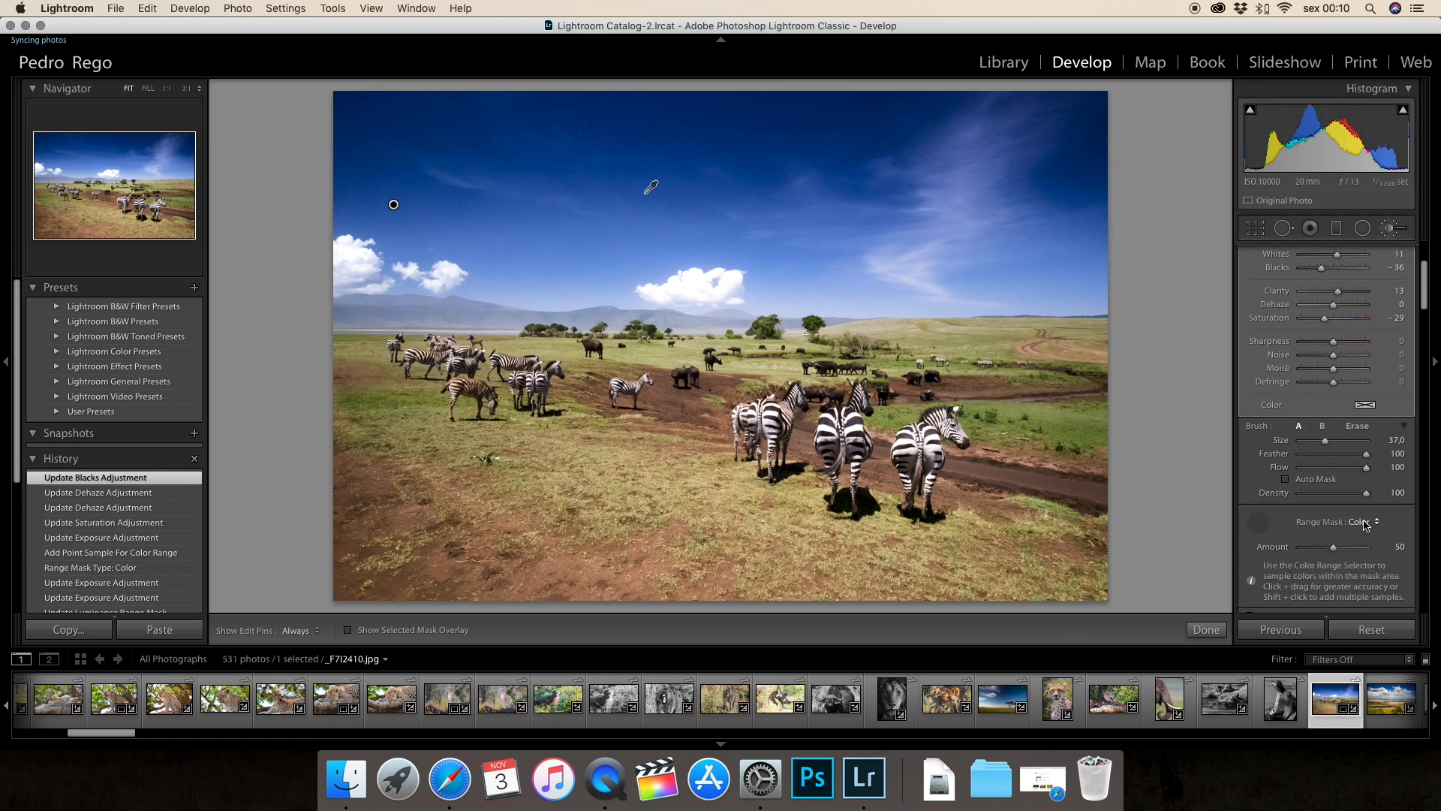
pyautogui.scroll(-2, 1286, 589)
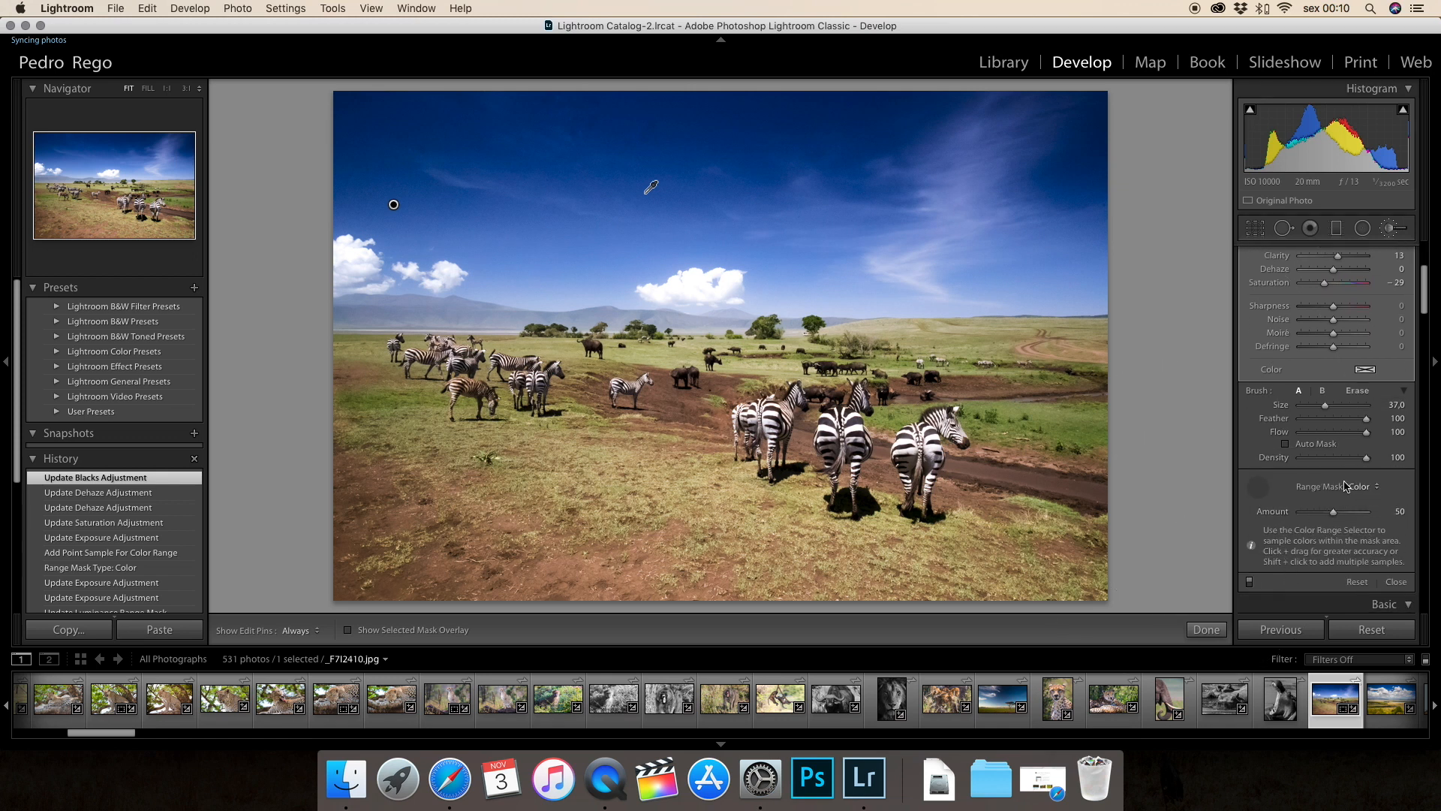
pyautogui.scroll(6, 1381, 443)
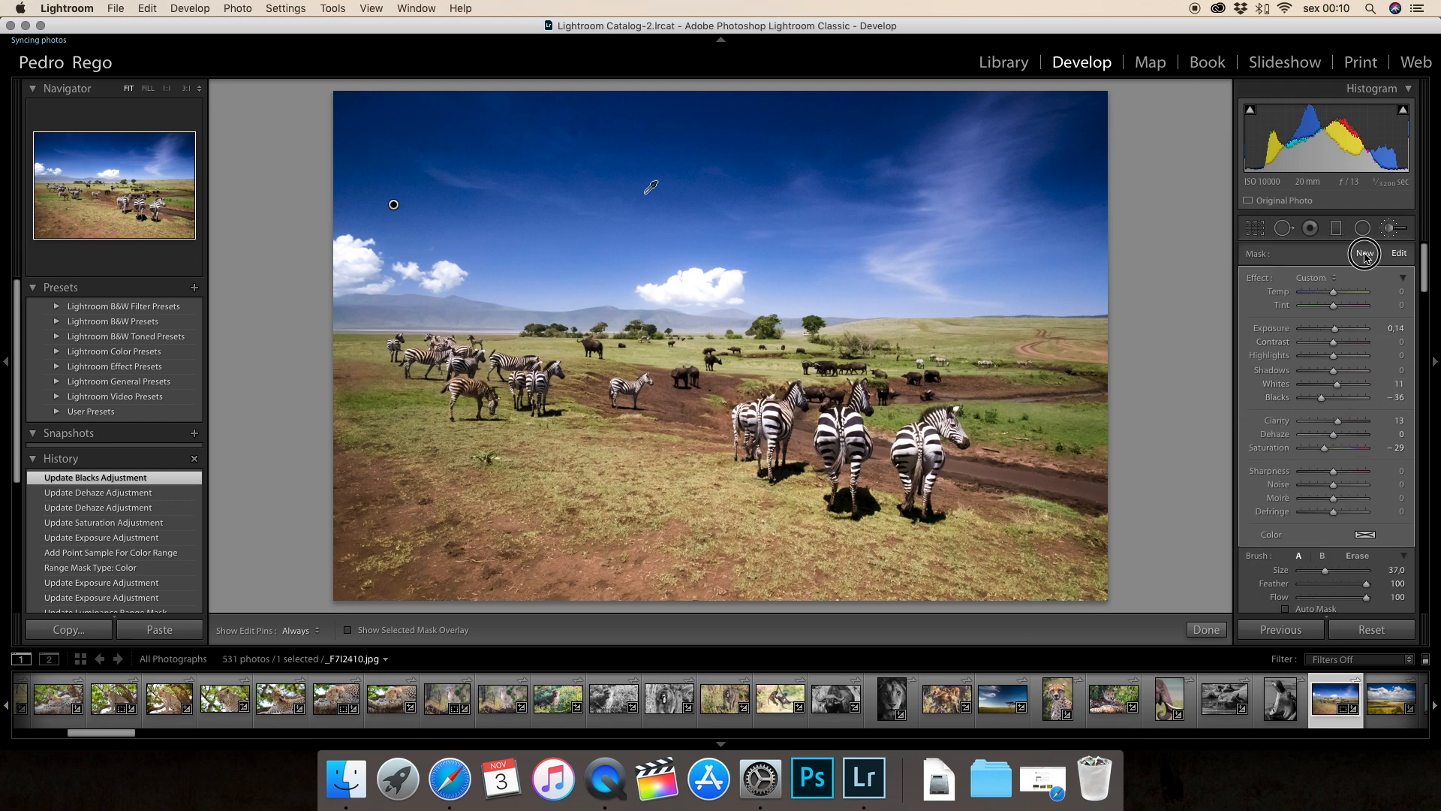
pyautogui.click(1364, 253)
pyautogui.scroll(-10, 1374, 414)
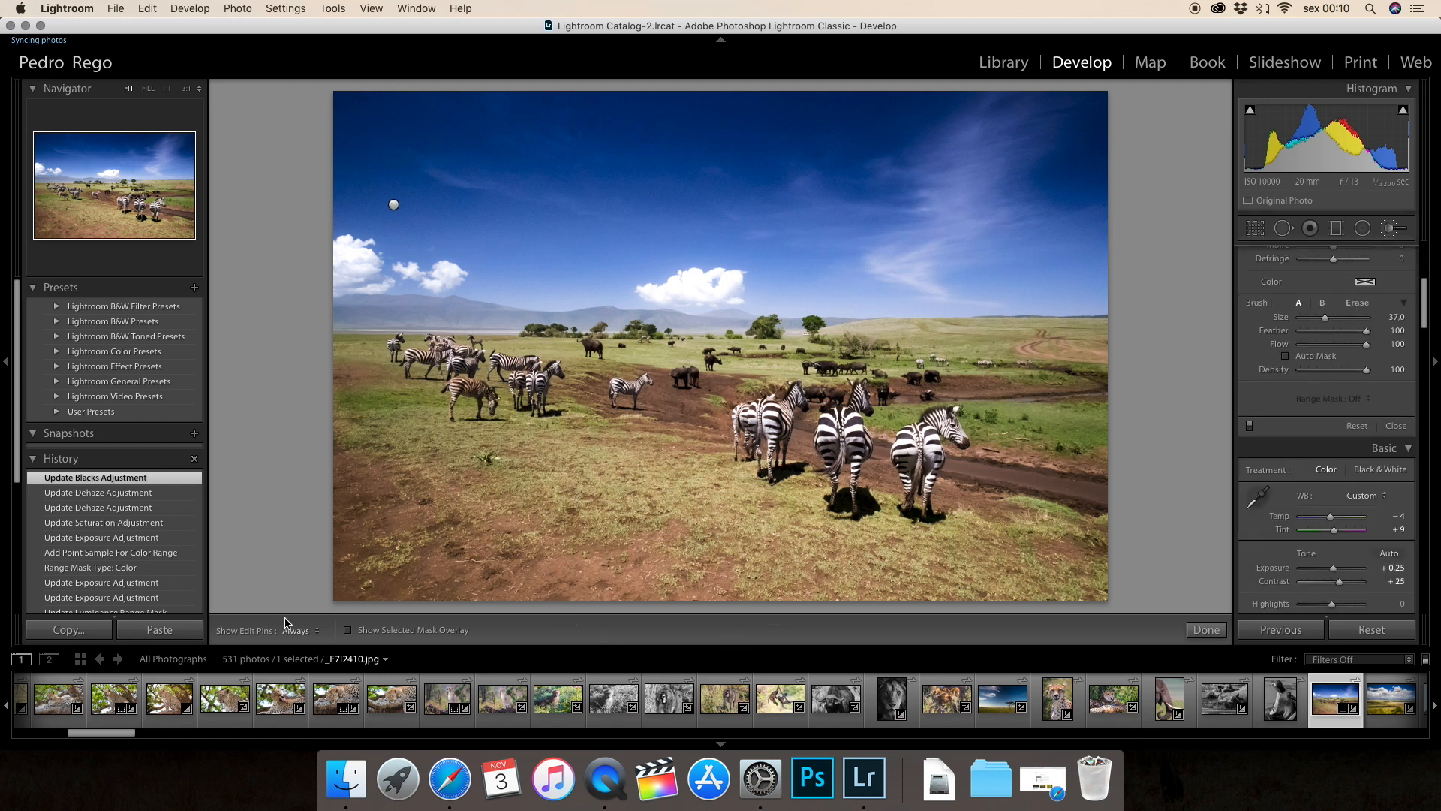
pyautogui.click(357, 632)
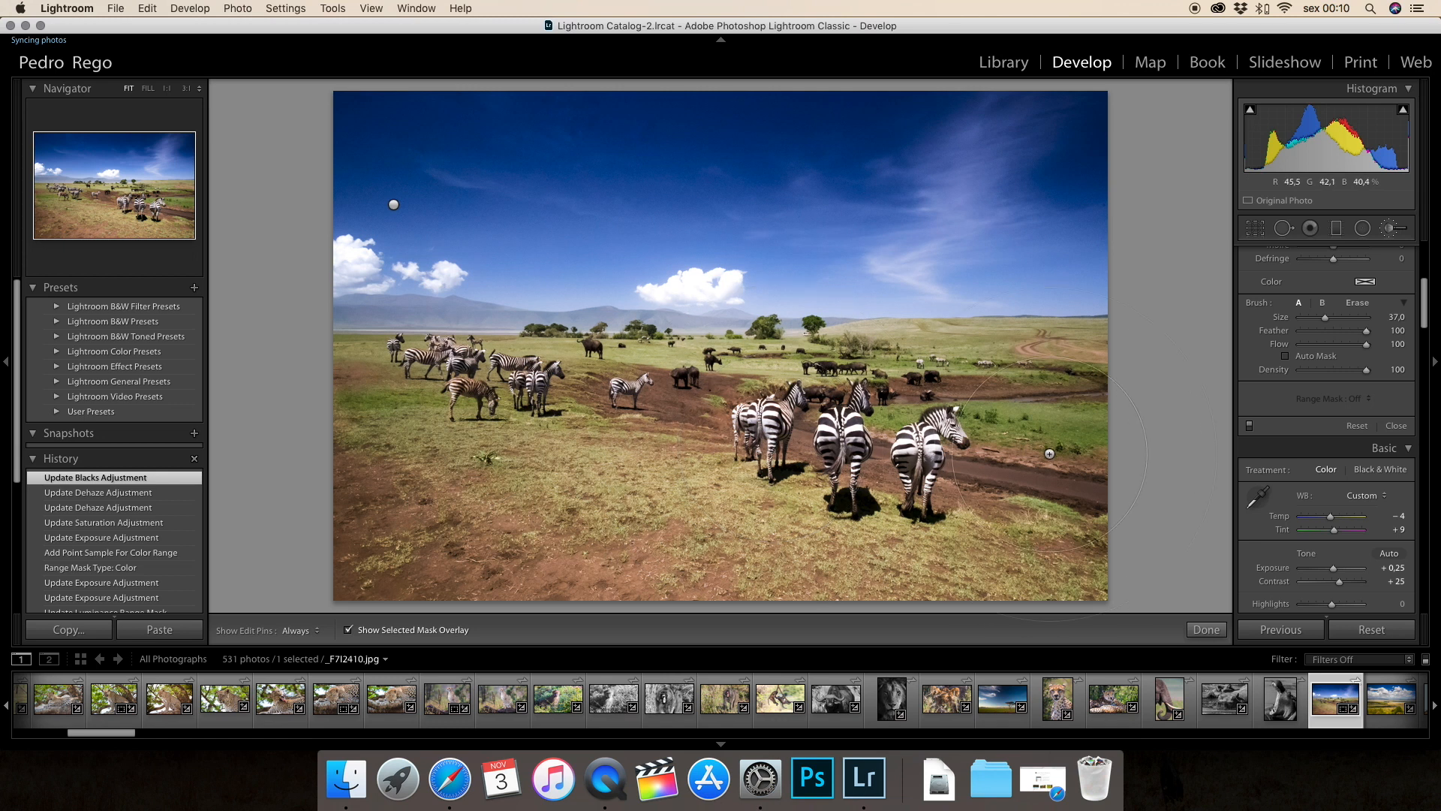
pyautogui.moveTo(1079, 520)
pyautogui.mouseDown()
pyautogui.moveTo(983, 454)
pyautogui.moveTo(653, 419)
pyautogui.mouseUp()
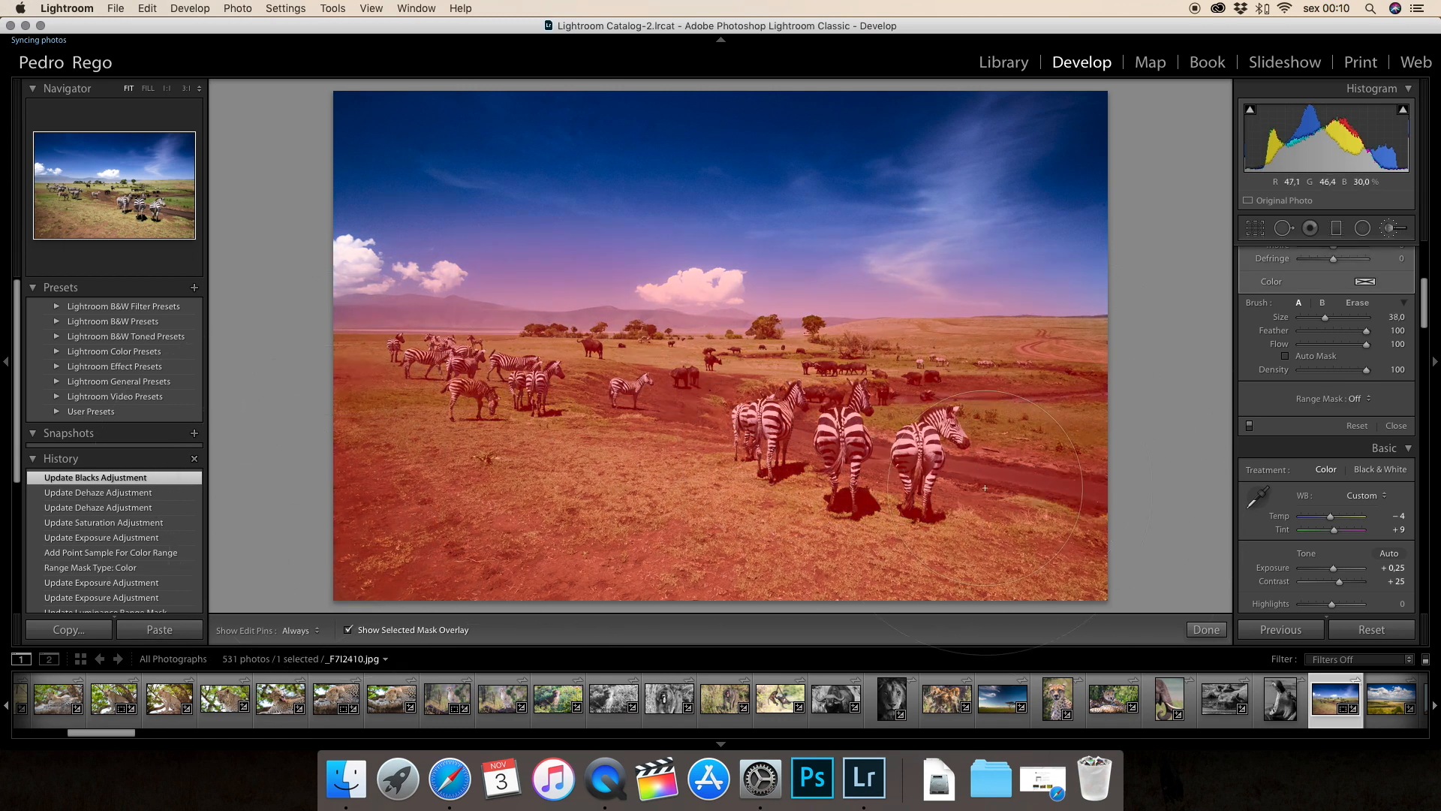
# Set the plain mask's Range Mask type to Color and hide the mask overlay.
pyautogui.click(1355, 399)
pyautogui.click(1368, 407)
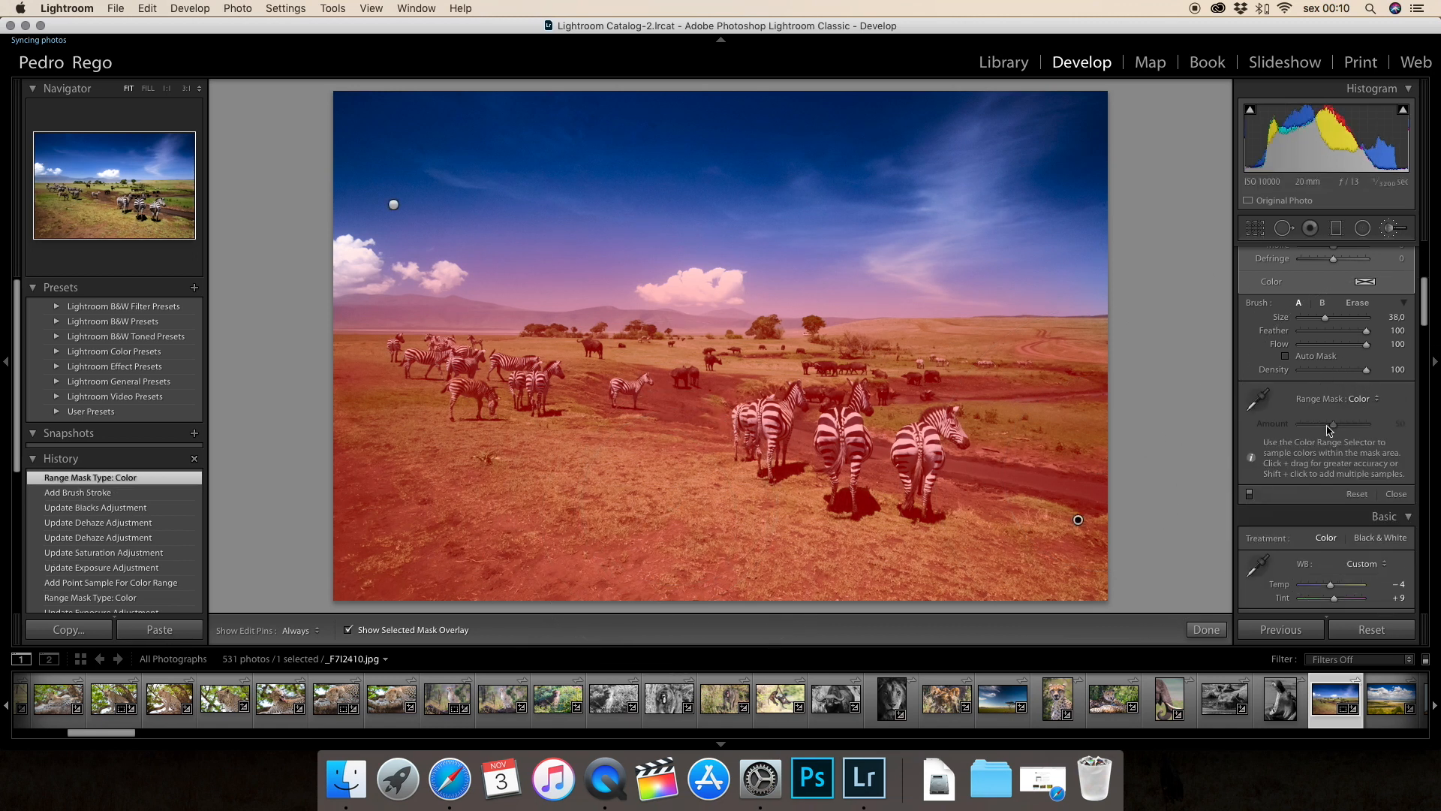
pyautogui.click(1252, 397)
# Set the plain mask's Dehaze to 15, Shadows to 1 and Saturation to 17.
pyautogui.scroll(5, 1324, 420)
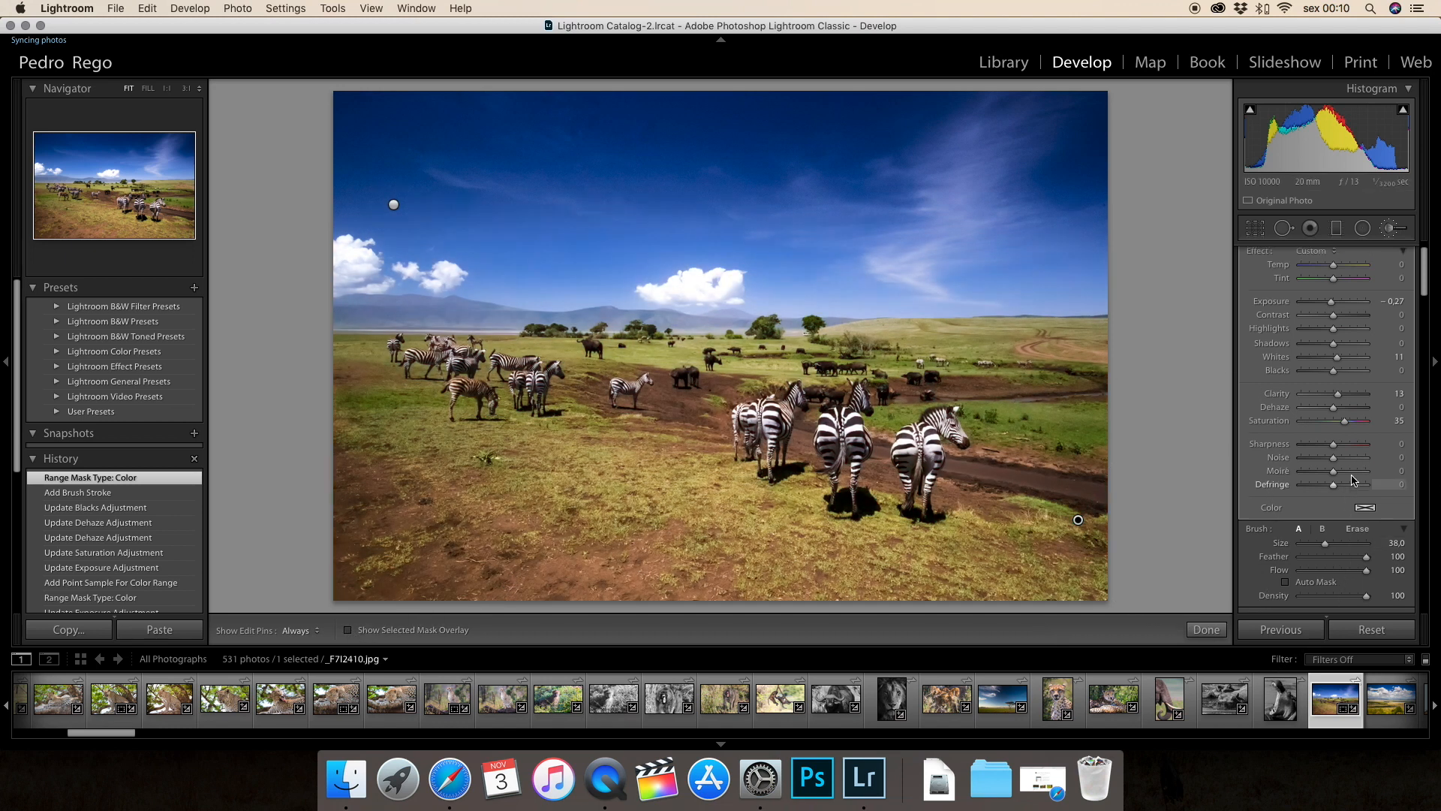
pyautogui.scroll(2, 1329, 412)
pyautogui.moveTo(1344, 448)
pyautogui.mouseDown()
pyautogui.moveTo(1328, 449)
pyautogui.moveTo(1338, 434)
pyautogui.mouseUp()
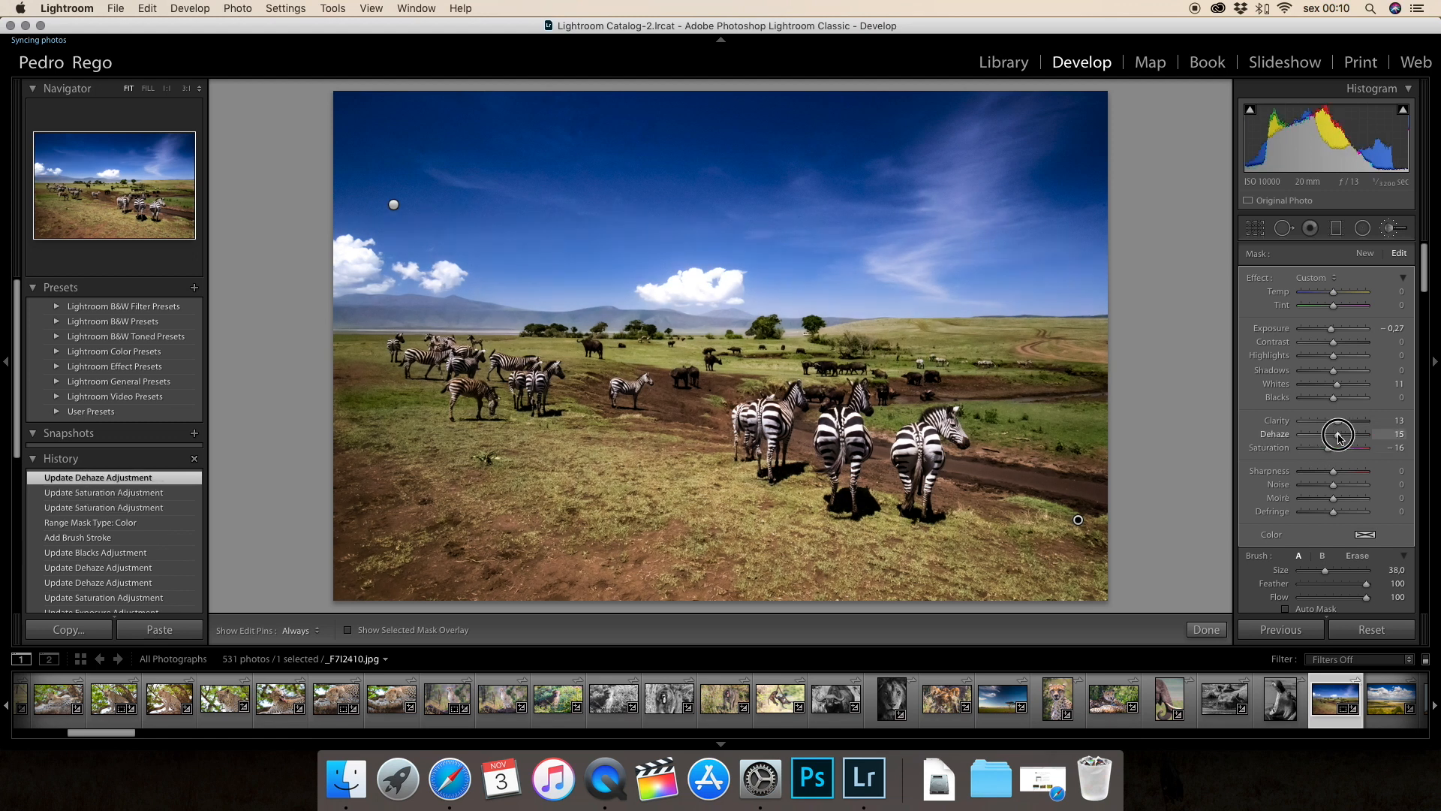
pyautogui.moveTo(1333, 370); pyautogui.dragTo(1363, 371)
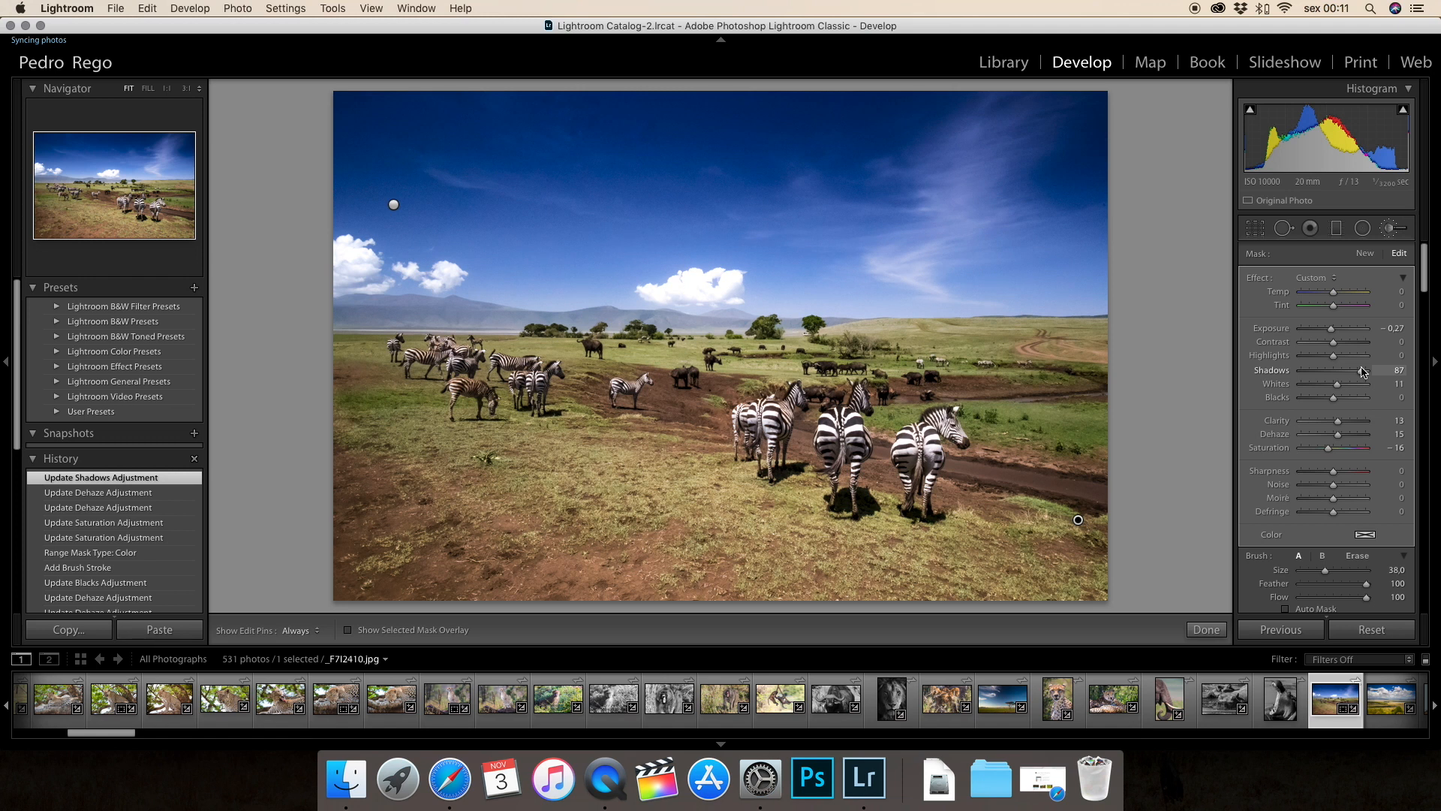
pyautogui.click(1334, 370)
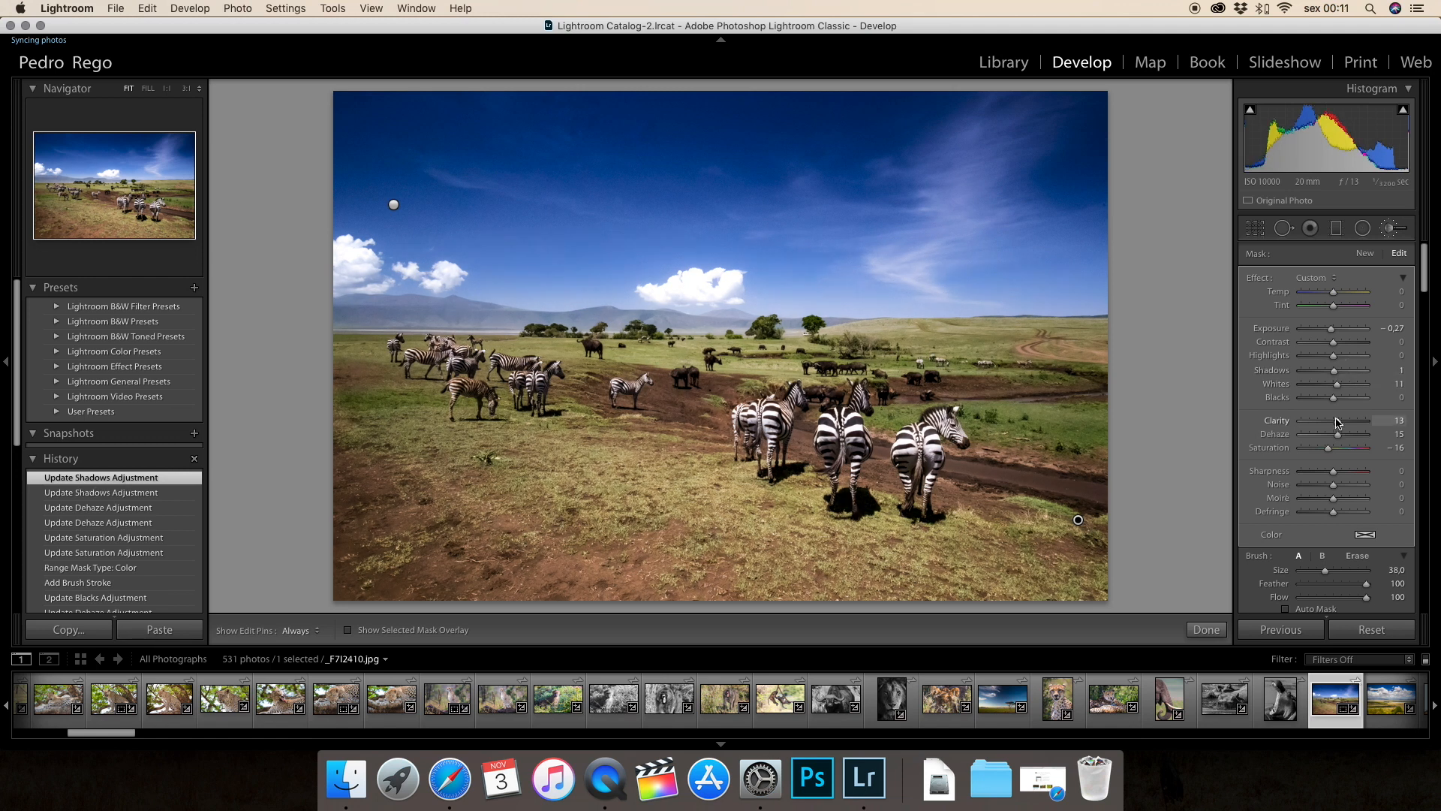
pyautogui.click(1340, 448)
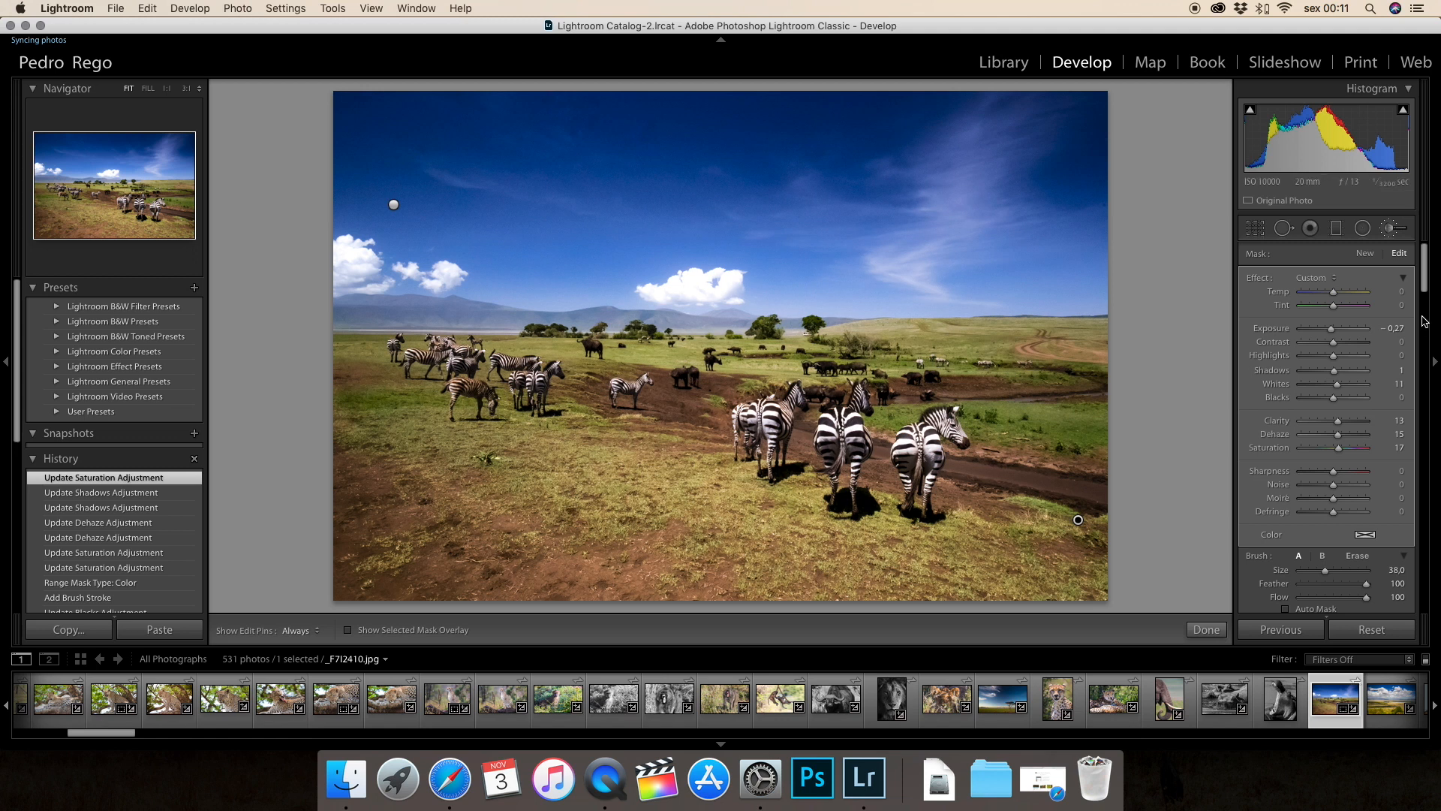
pyautogui.scroll(-5, 1349, 483)
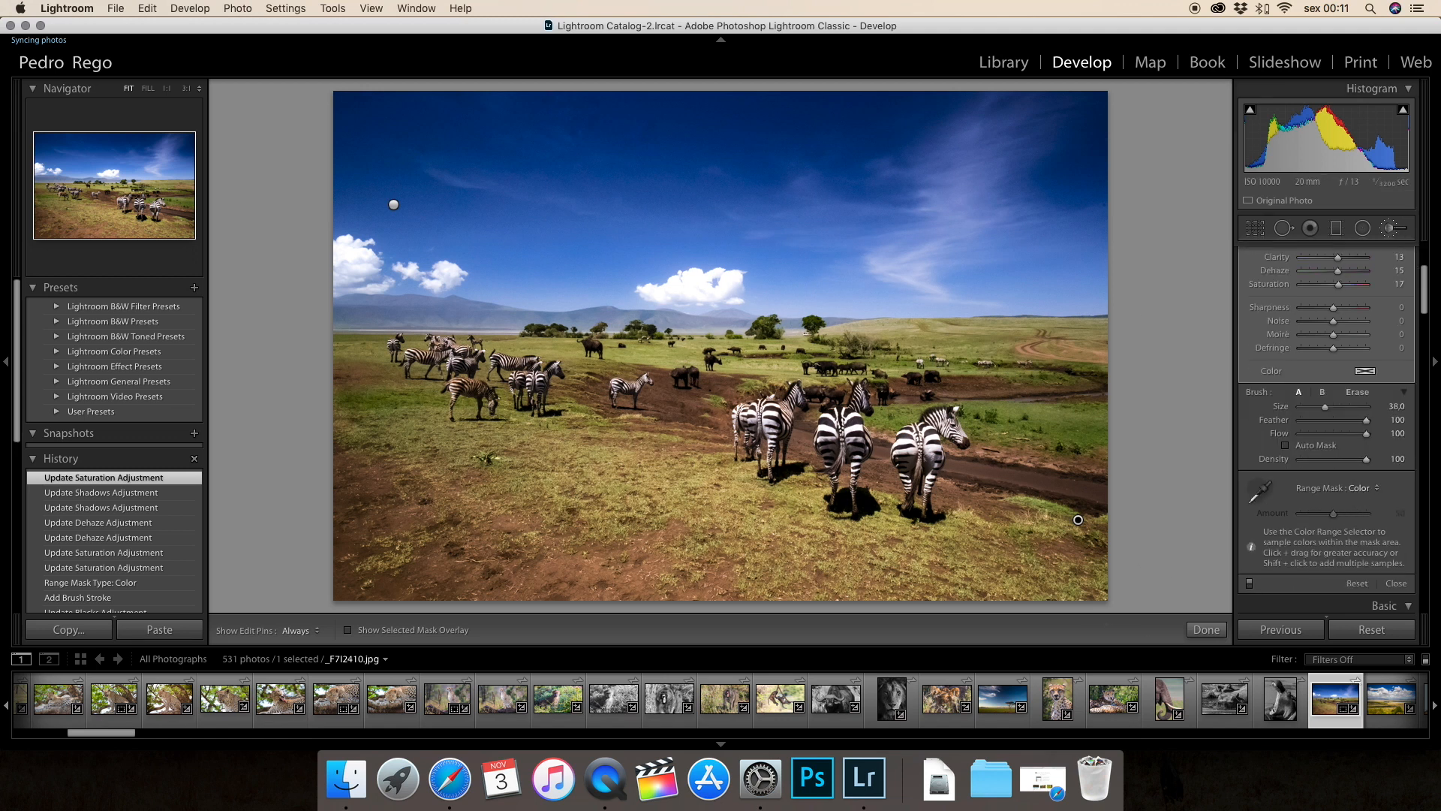